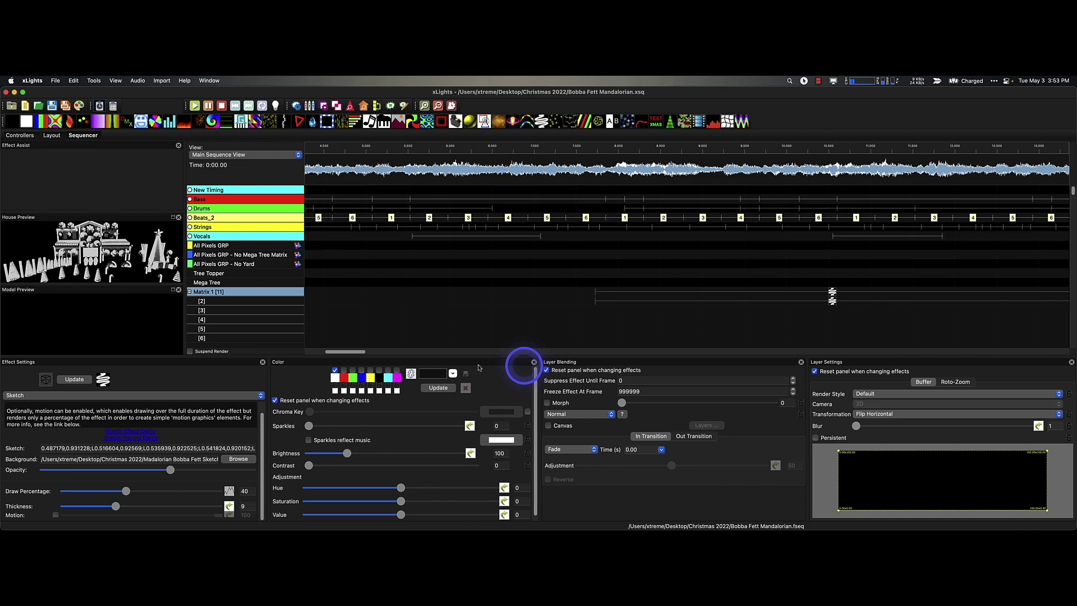
Select the Baby Yoda Sketch effect on Matrix 1's first layer and show its Effect Assist in a separate, resized window
left_click(784, 301)
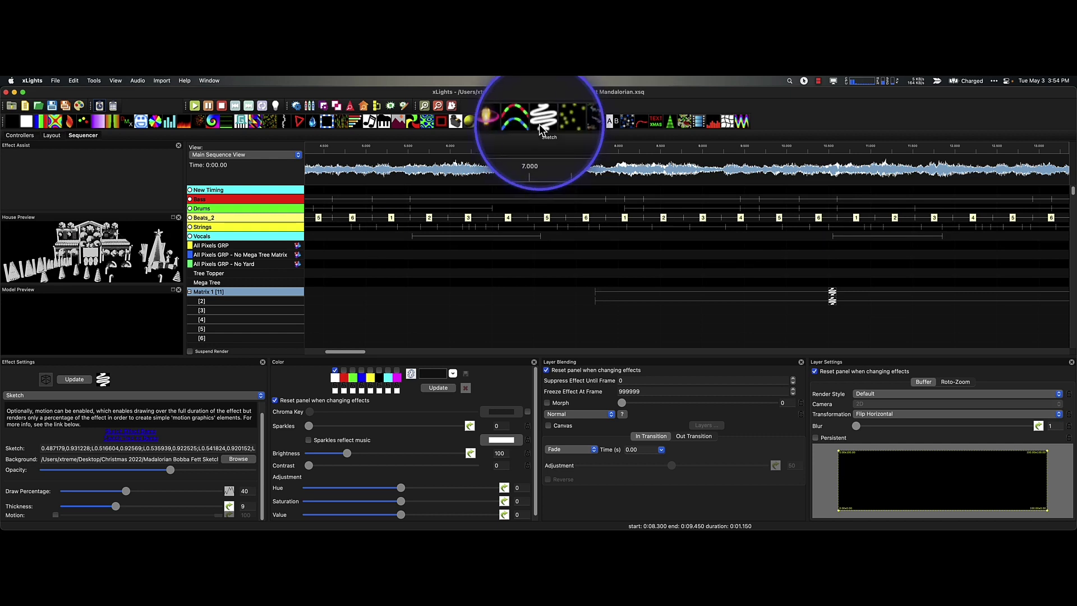
left_click_drag(542, 124, 822, 299)
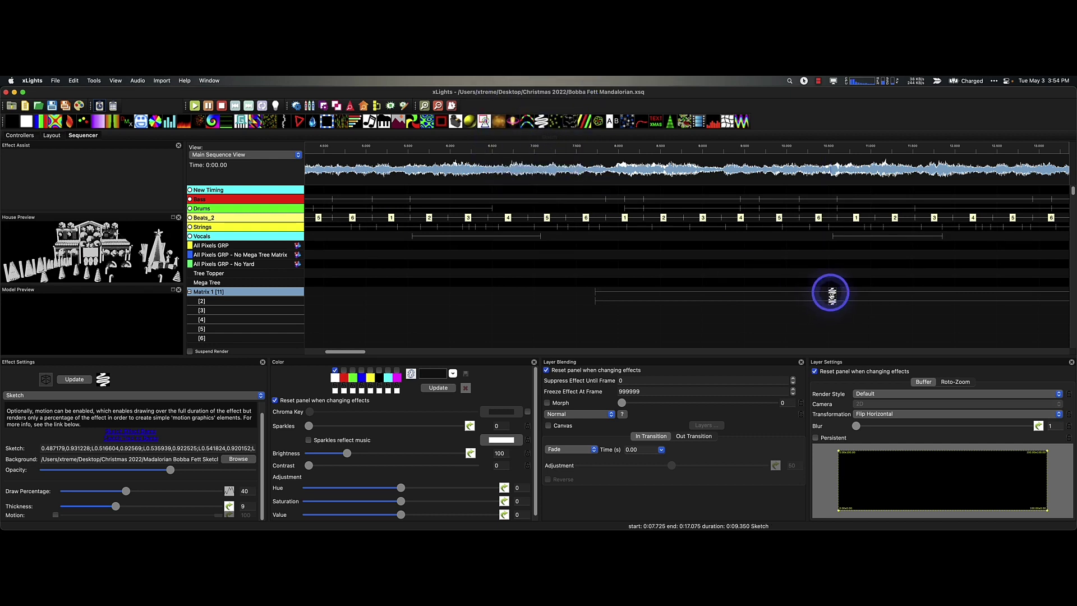
left_click(832, 292)
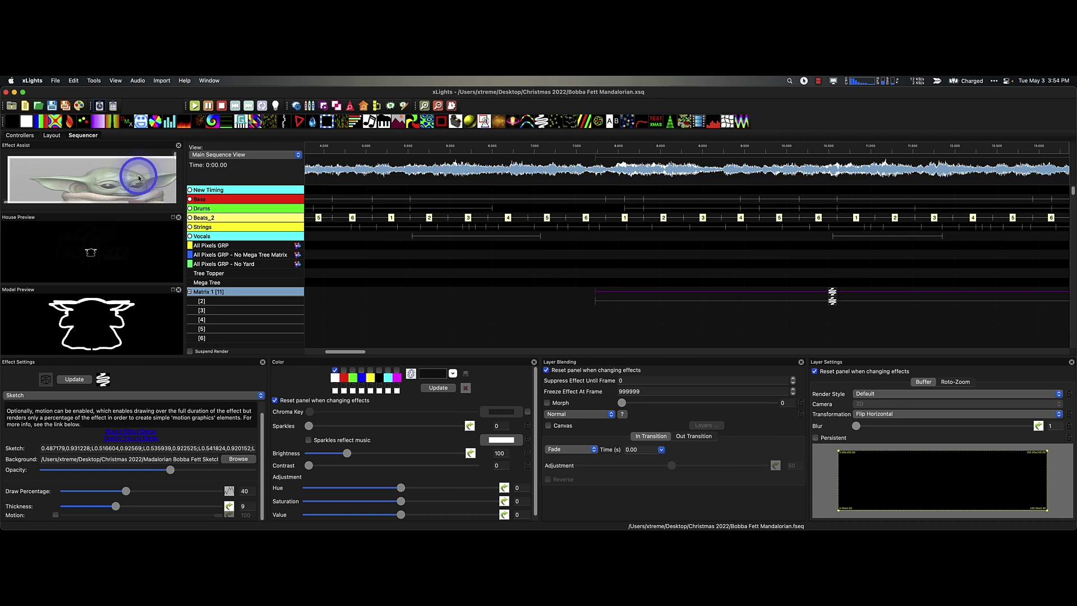
mouse_move(138, 174)
left_mouse_down()
mouse_move(37, 152)
mouse_move(65, 140)
mouse_move(678, 240)
mouse_move(389, 154)
mouse_move(425, 168)
mouse_move(298, 103)
mouse_move(231, 144)
mouse_move(331, 157)
mouse_move(211, 115)
mouse_move(257, 126)
mouse_move(272, 116)
mouse_move(271, 95)
mouse_move(274, 104)
left_mouse_up()
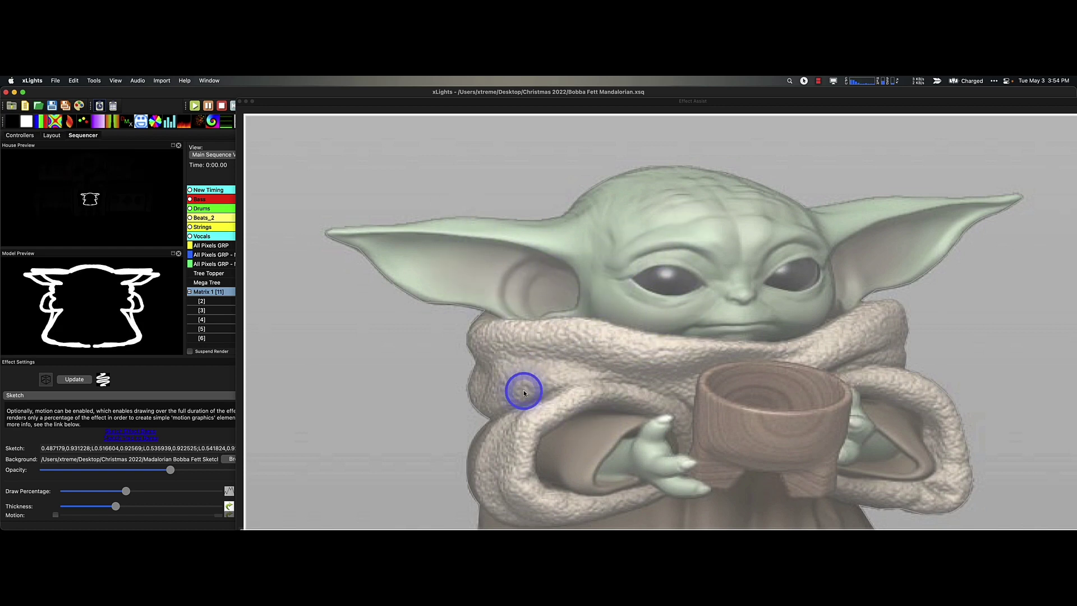
scroll(603, 366, "up", 3)
scroll(609, 370, "down", 3)
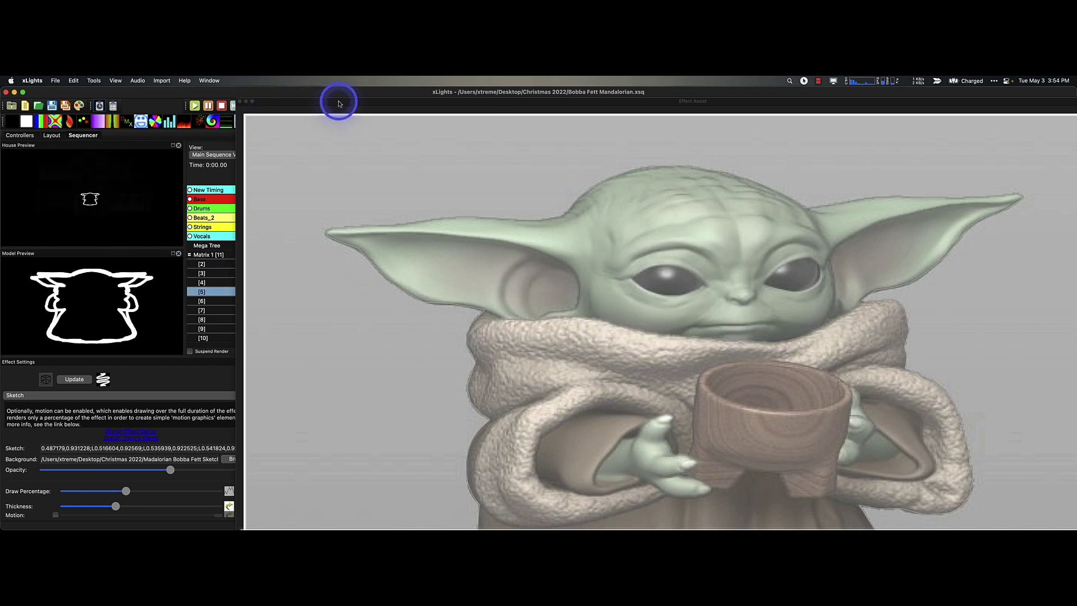
left_click_drag(339, 103, 210, 100)
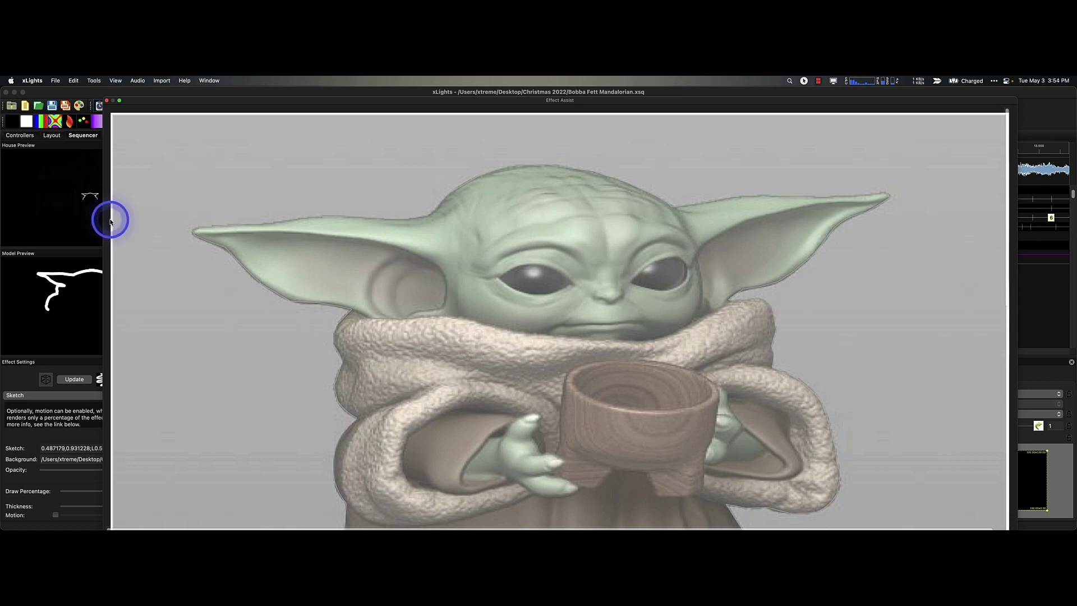
left_click_drag(102, 219, 171, 249)
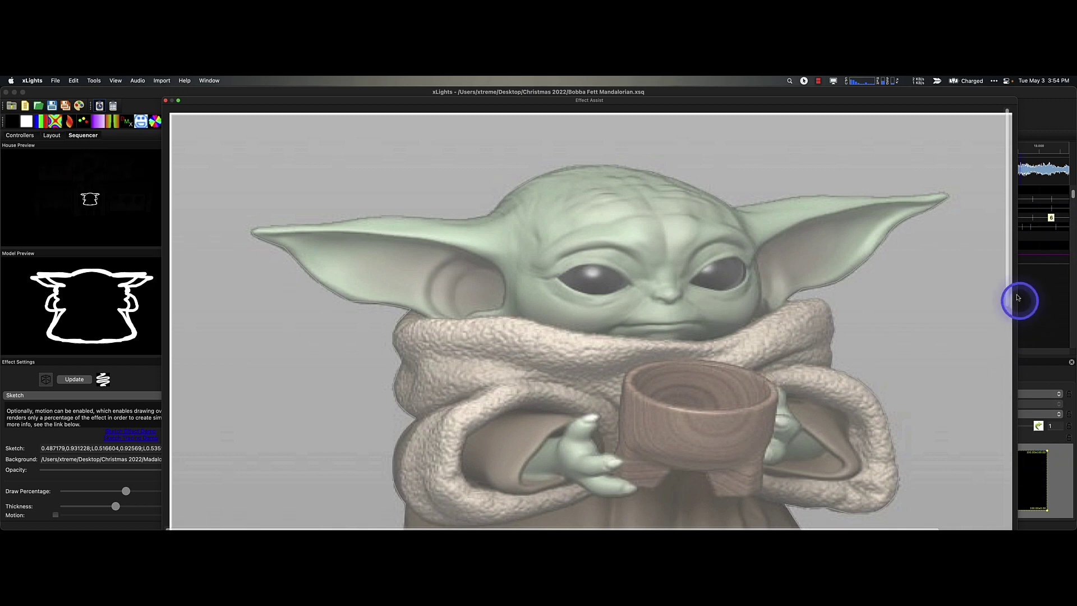
Examine Path 1 and Path 2 along the Baby Yoda outline, and dock Effect Assist back into the main window
left_click_drag(1007, 294, 1014, 524)
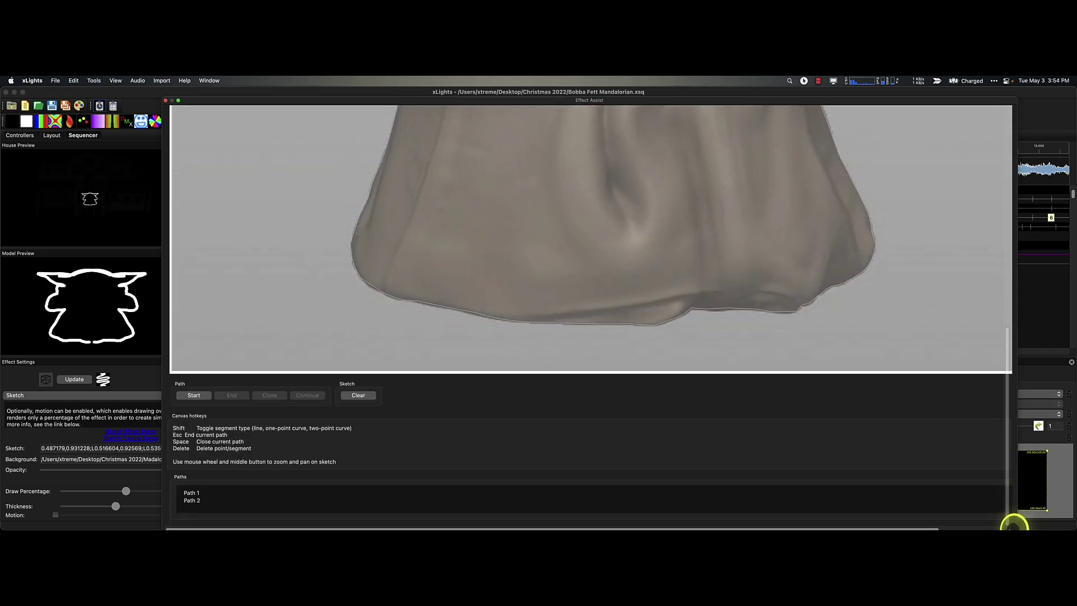
left_click(199, 495)
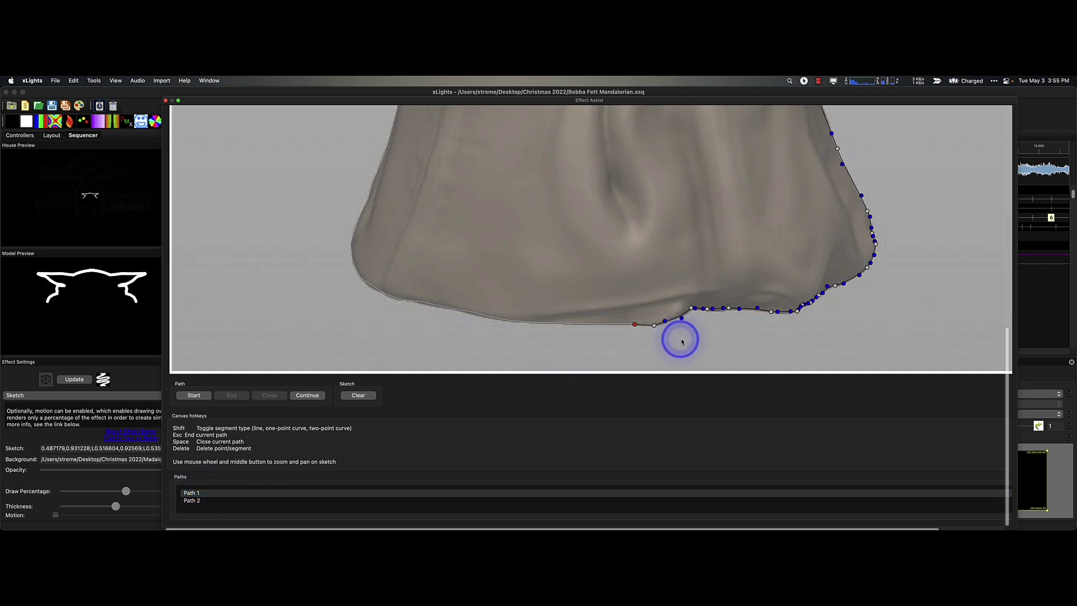
left_click(188, 502)
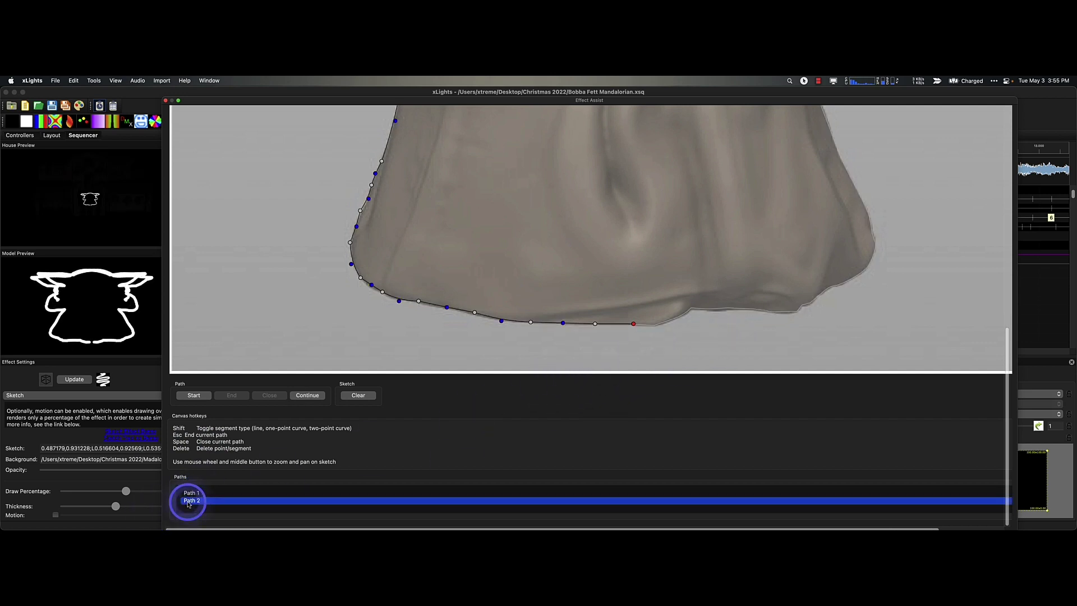
left_click(568, 356)
scroll(701, 337, "up", 5)
scroll(702, 336, "down", 5)
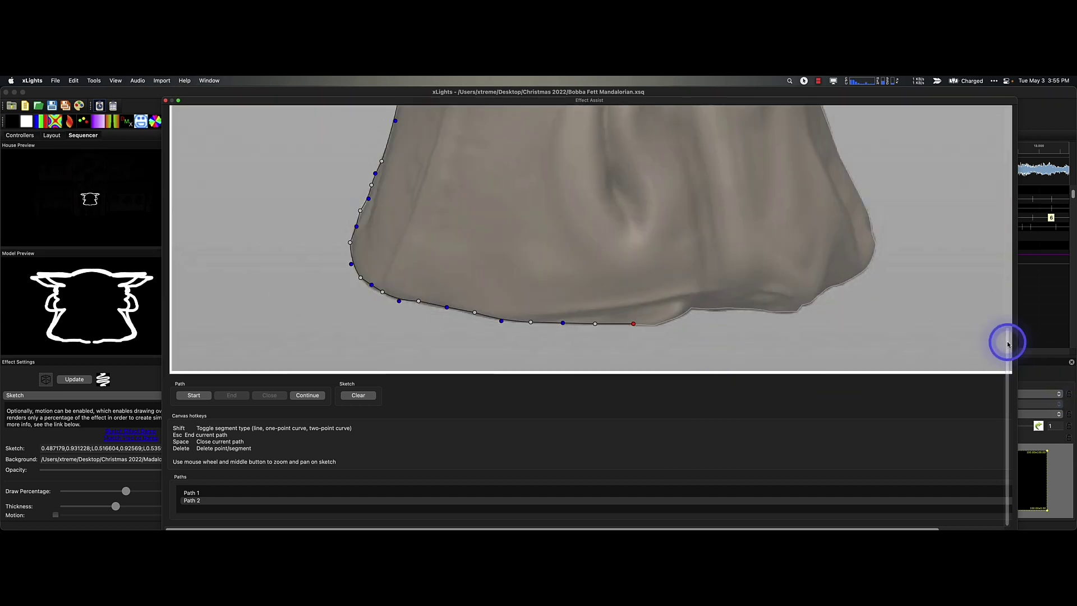
left_click_drag(1008, 343, 1010, 108)
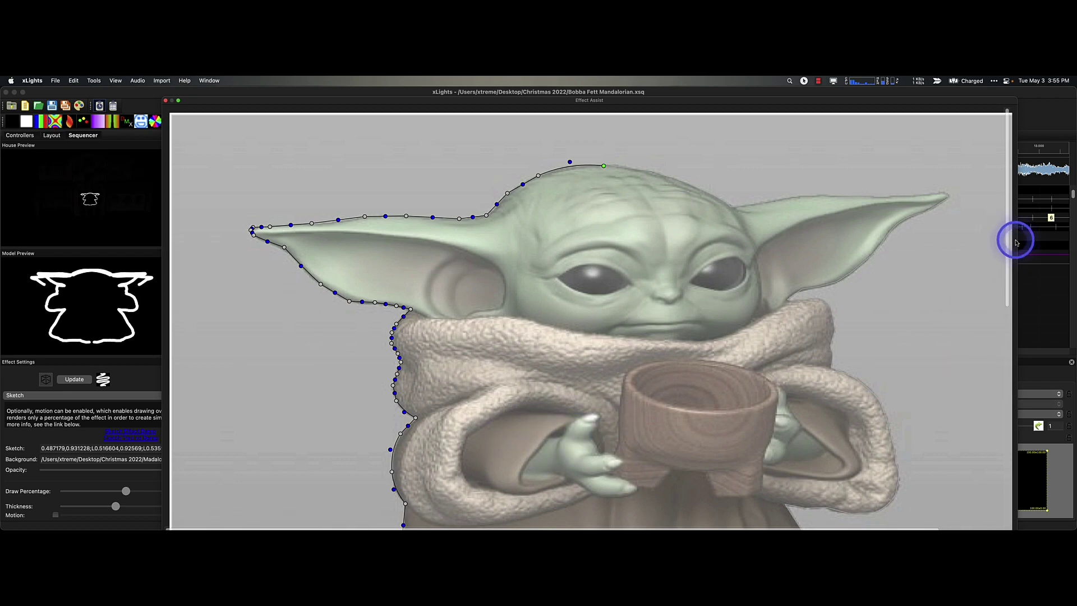
mouse_move(1008, 244)
left_mouse_down()
mouse_move(1017, 474)
mouse_move(996, 235)
left_mouse_up()
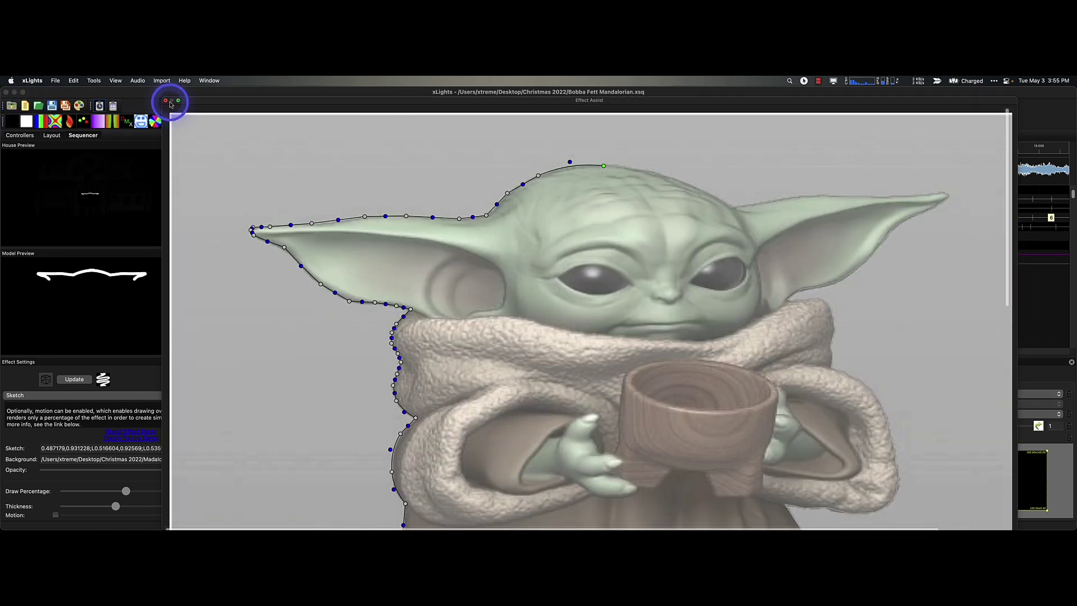
left_click_drag(229, 101, 96, 193)
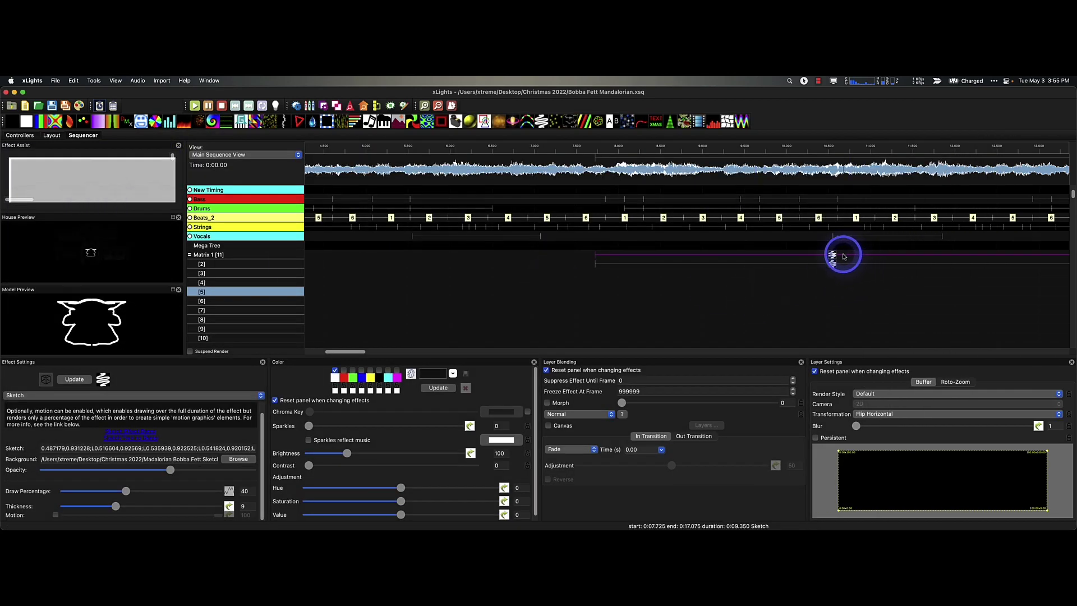
Preview the Baby Yoda Sketch effects on the first two layers of Matrix 1
left_click(834, 256)
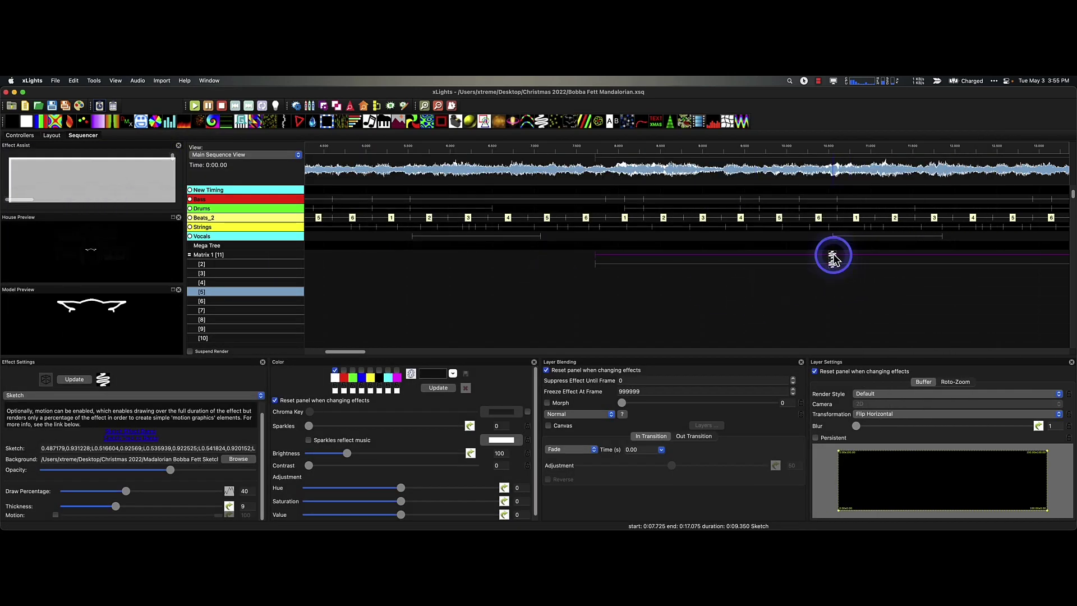
left_click(832, 267)
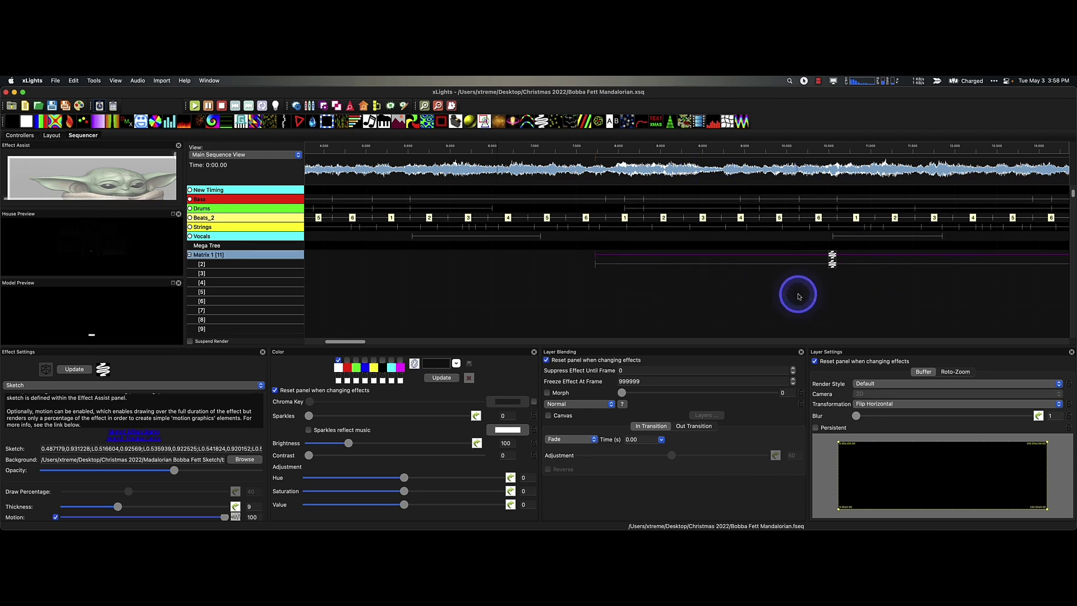
left_click(833, 259)
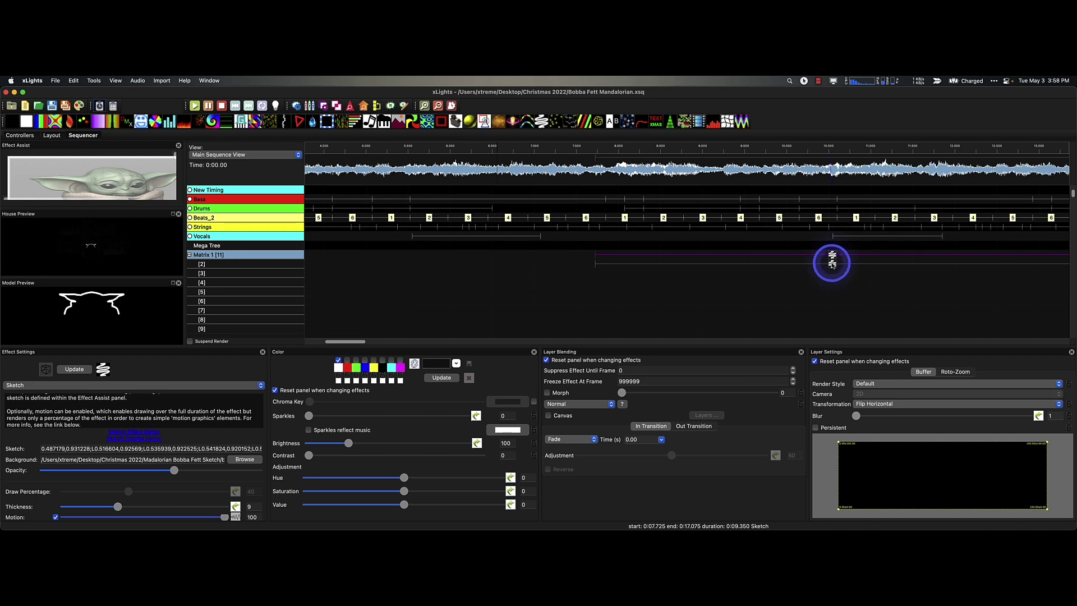
Select both Baby Yoda Sketch layers, view the Sketch group in the effect presets, and close the presets
left_click_drag(769, 257, 773, 272)
right_click(834, 257)
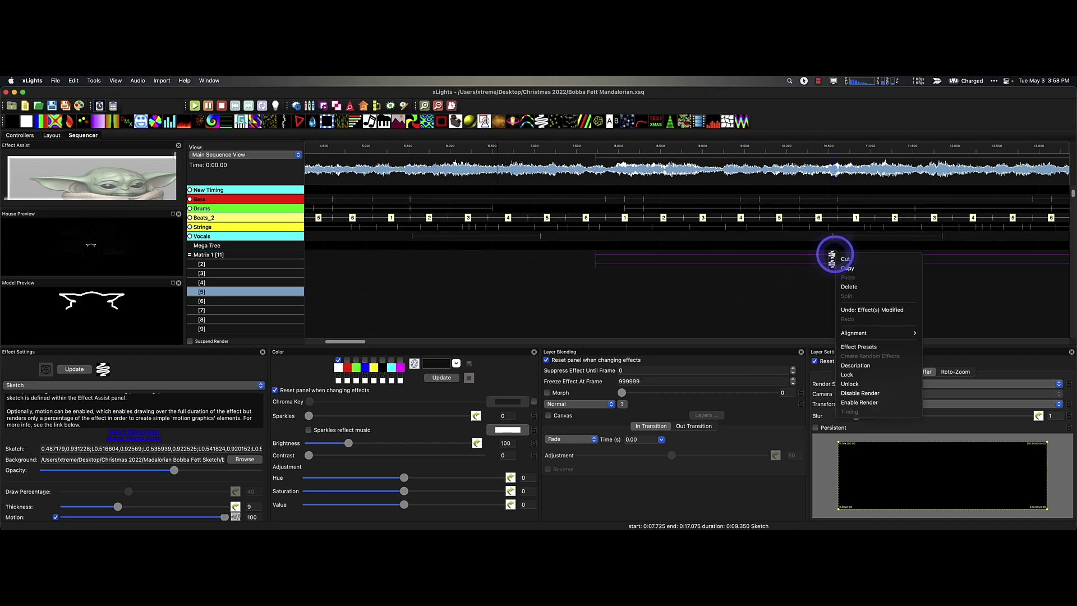
left_click(861, 347)
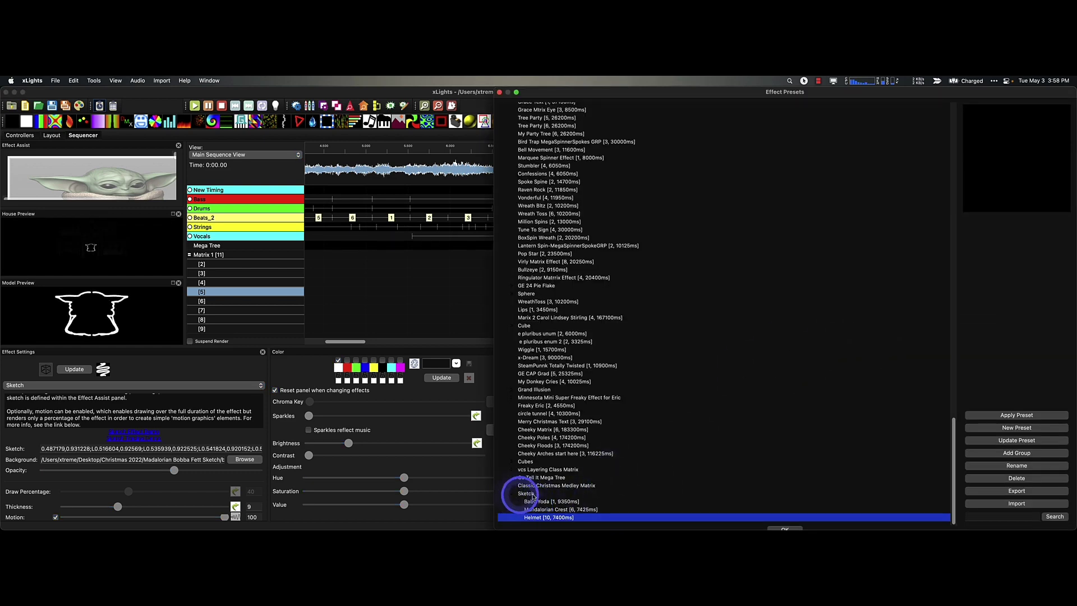
left_click(543, 494)
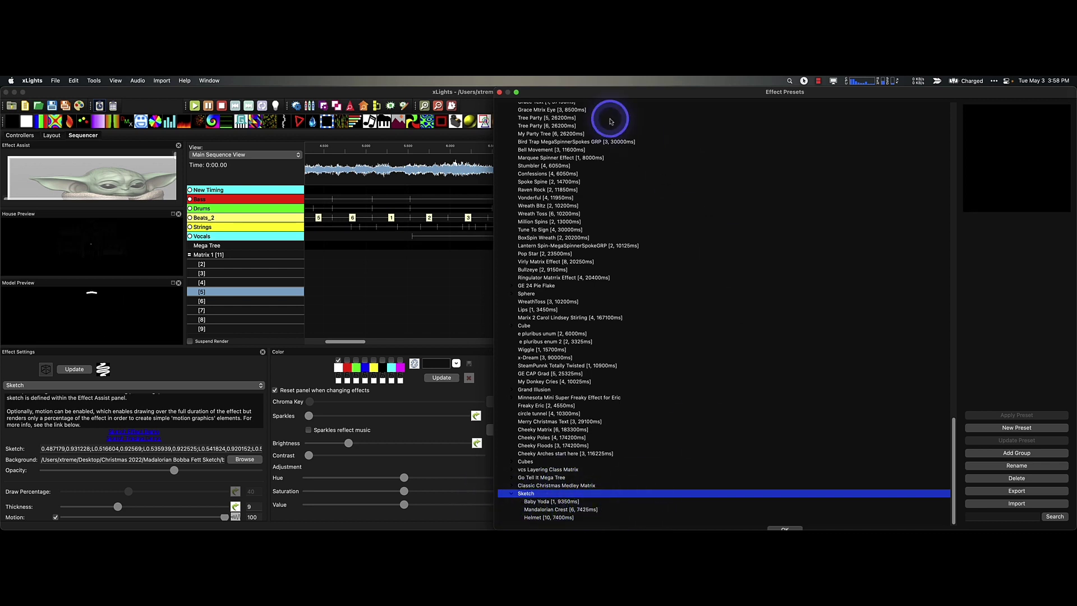
left_click(499, 93)
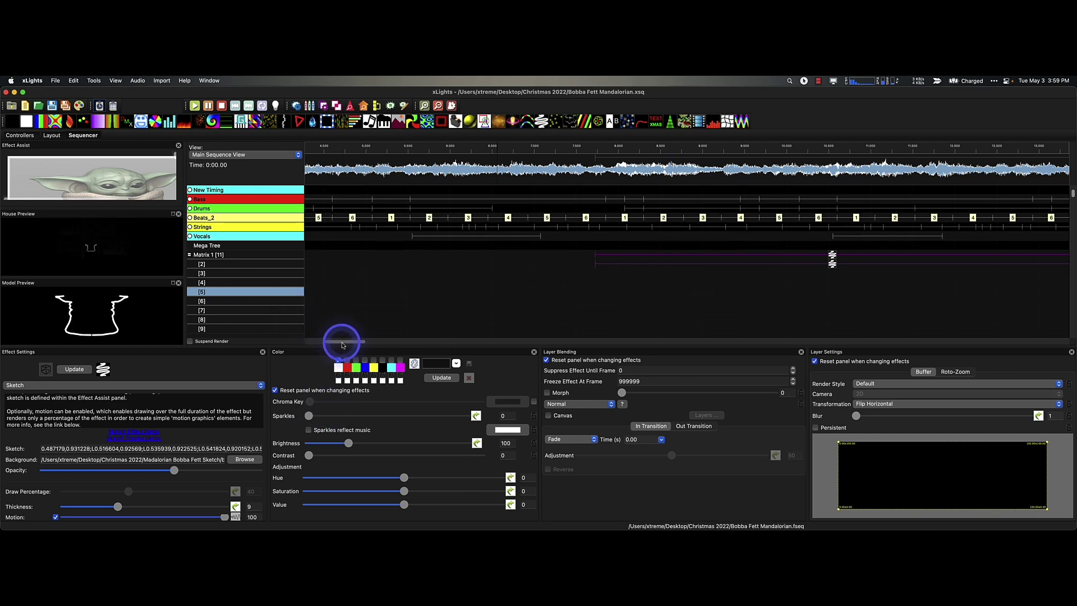
Select the Mandalorian crest Sketch effect on Matrix 1's first layer, view its background image in a floating Effect Assist, and dock it again
left_click_drag(346, 343, 409, 342)
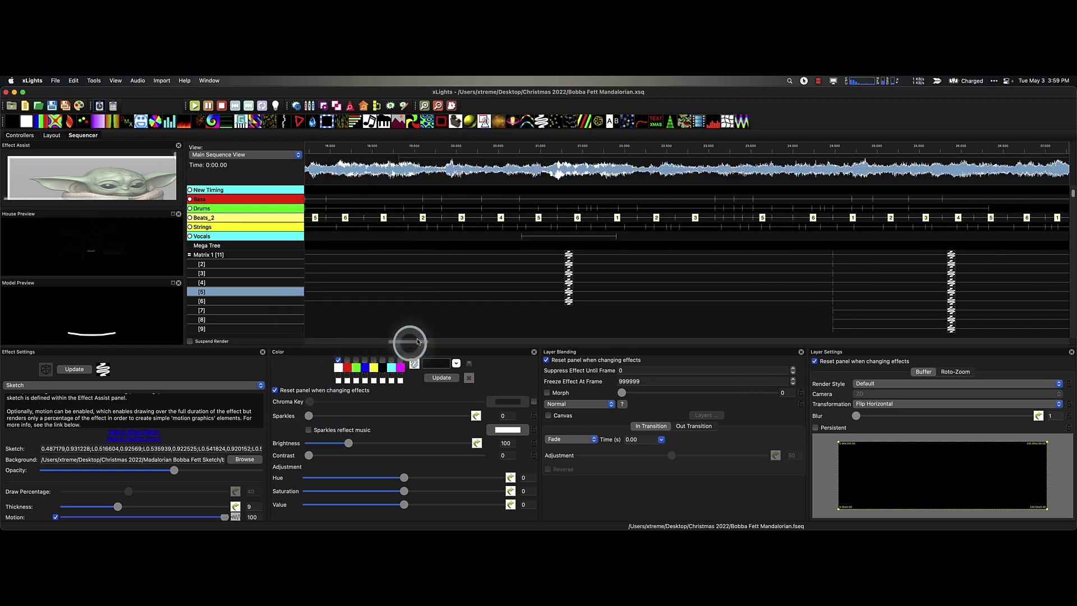
left_click(570, 256)
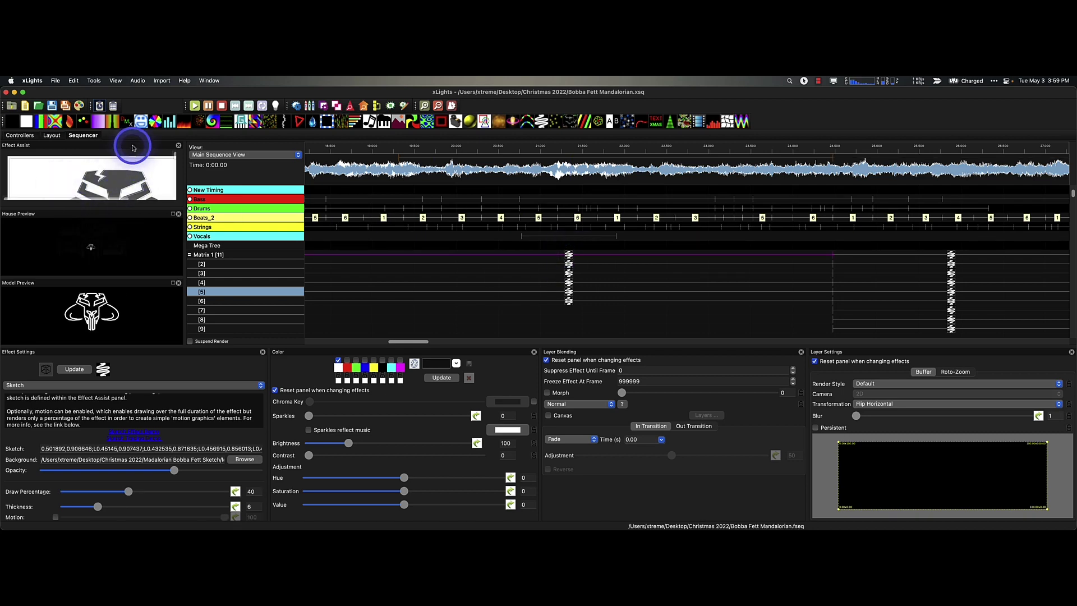
left_click_drag(132, 143, 384, 194)
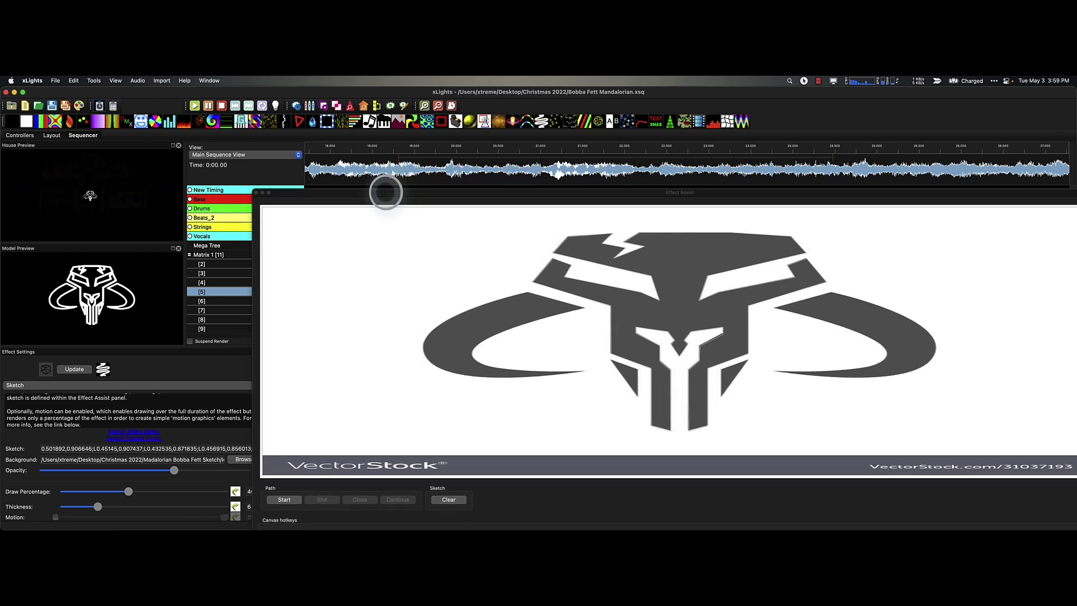
left_click_drag(595, 189, 595, 86)
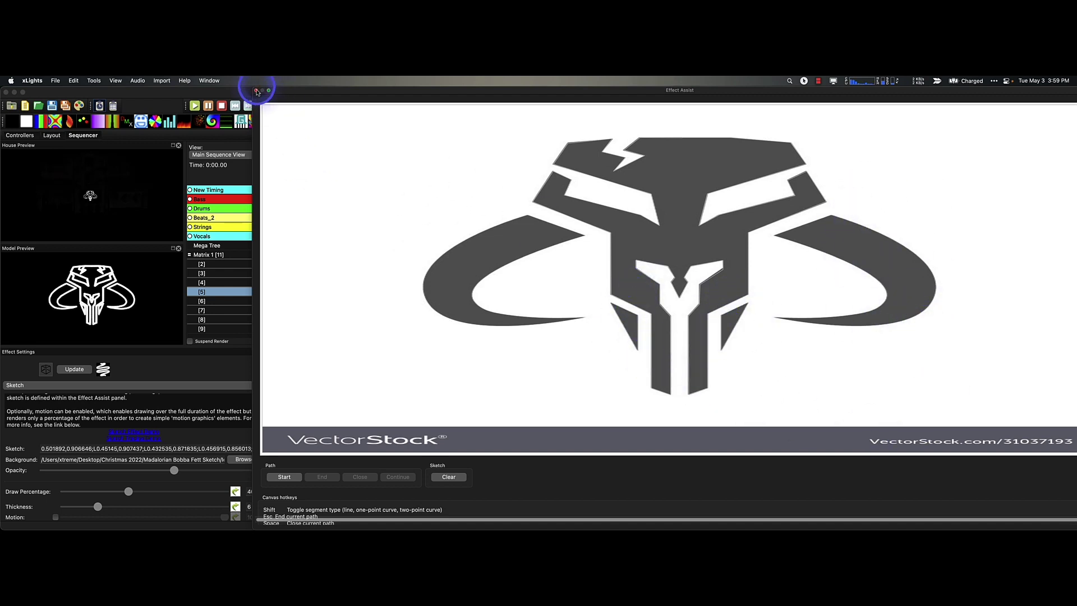
left_click_drag(286, 91, 62, 177)
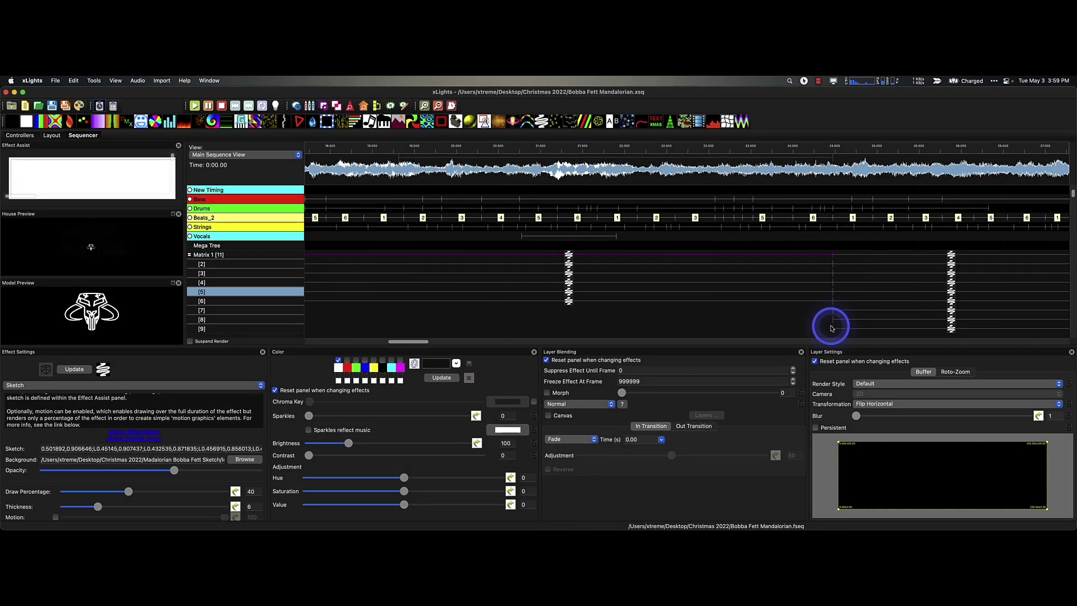
Watch the Mandalorian crest effect in a detached, enlarged Model Preview, and dock the preview above the House Preview
left_click(568, 254)
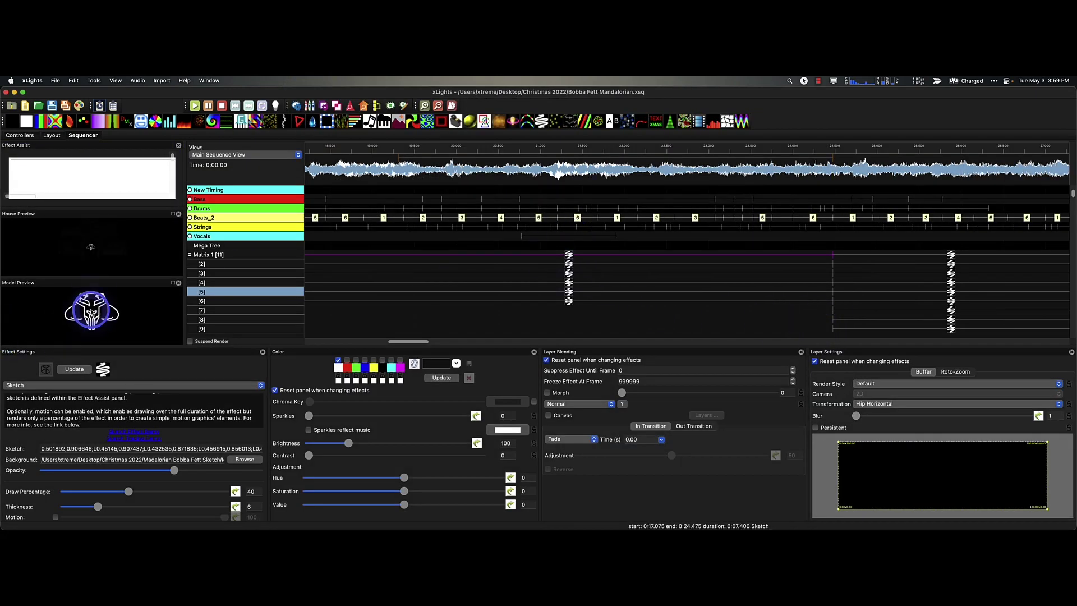
left_click_drag(97, 285, 432, 195)
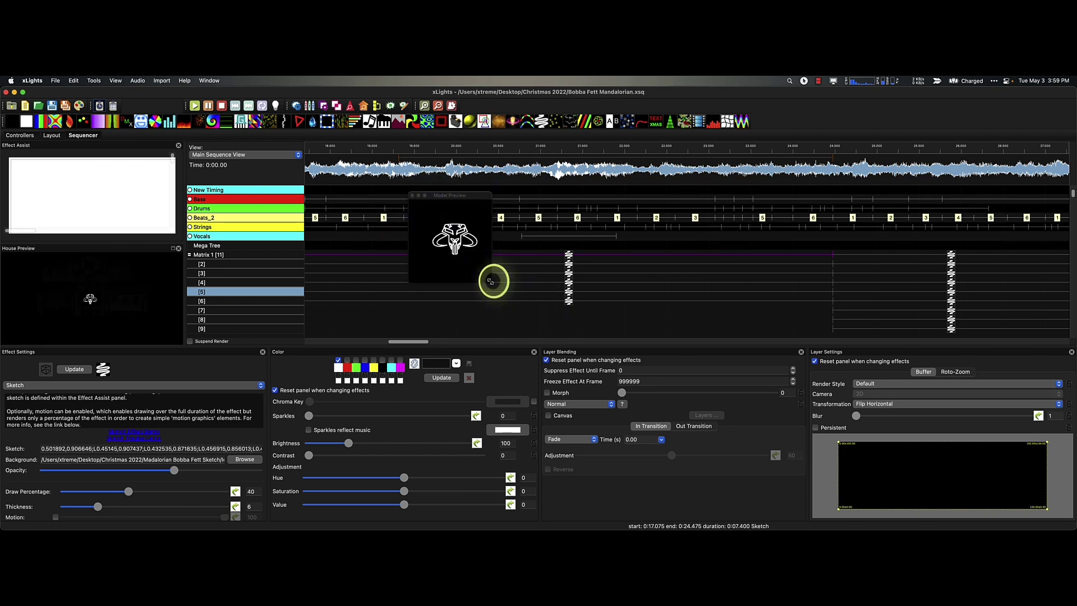
left_click_drag(491, 281, 812, 458)
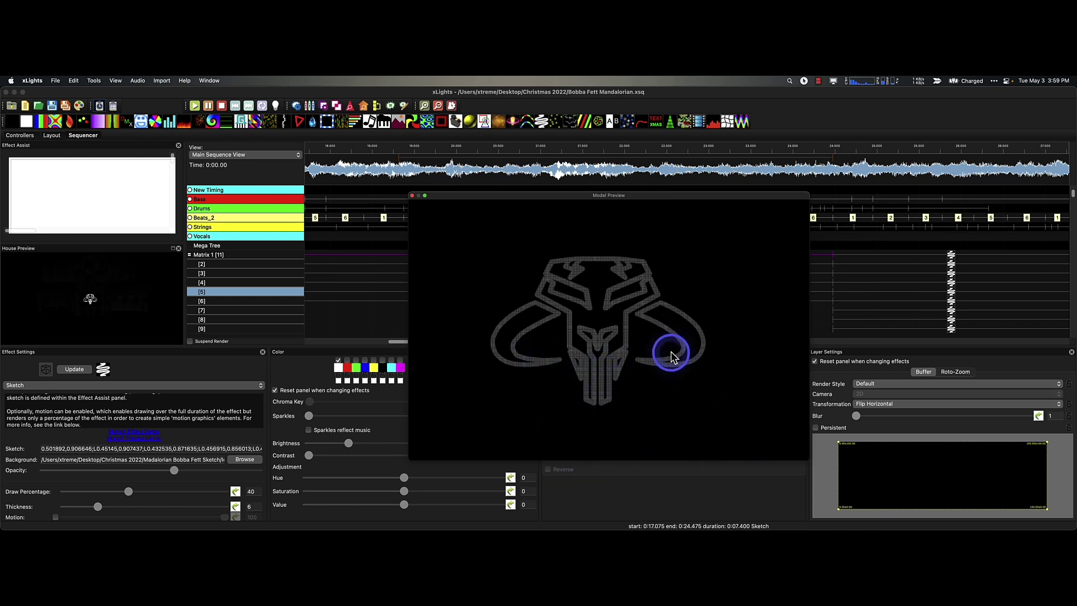
left_click(354, 199)
left_click_drag(503, 194, 124, 286)
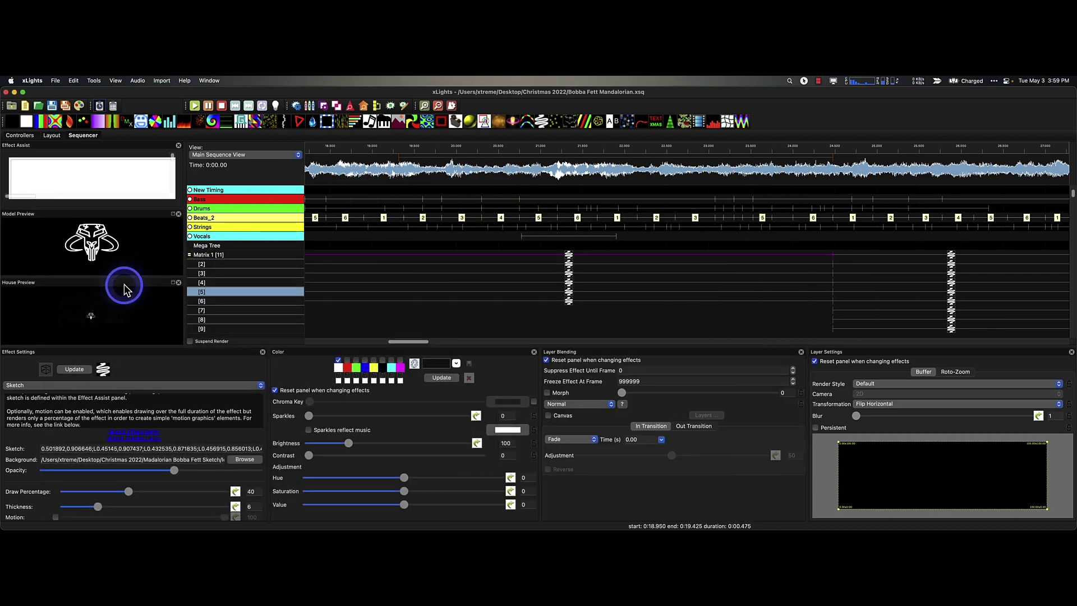
Select the Mandalorian helmet Sketch effect on Matrix 1's first layer and view its background image in a floating Effect Assist
left_click(404, 279)
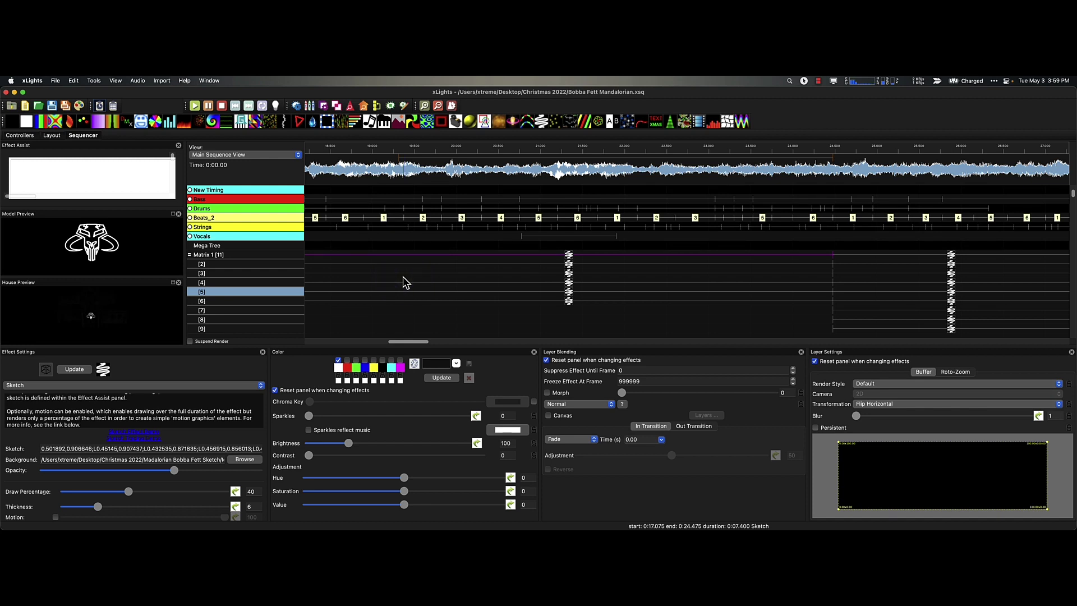
left_click(951, 254)
left_click(951, 254)
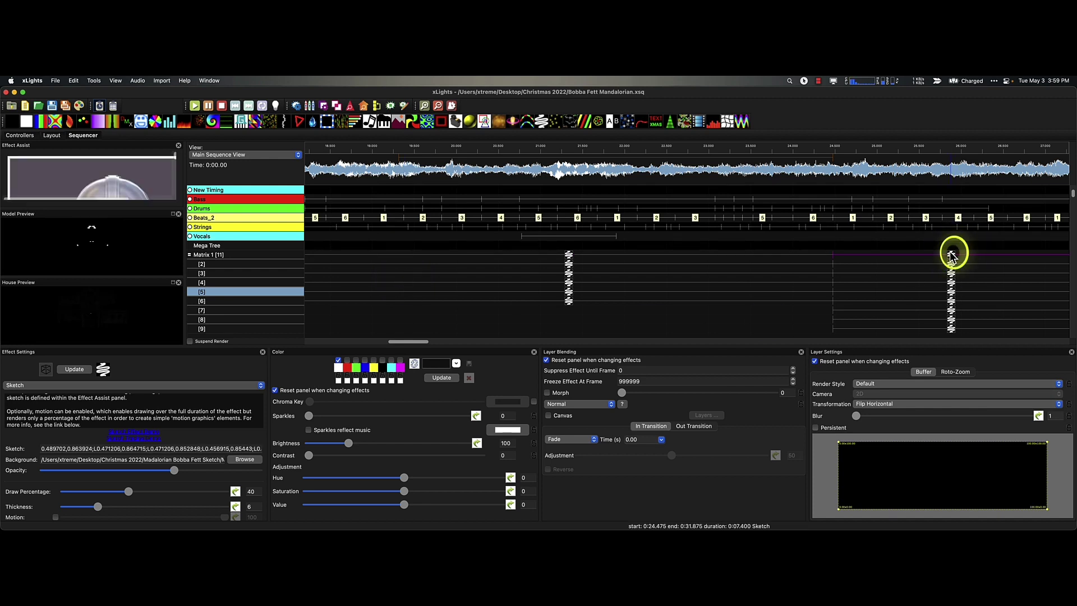
left_click_drag(127, 145, 518, 100)
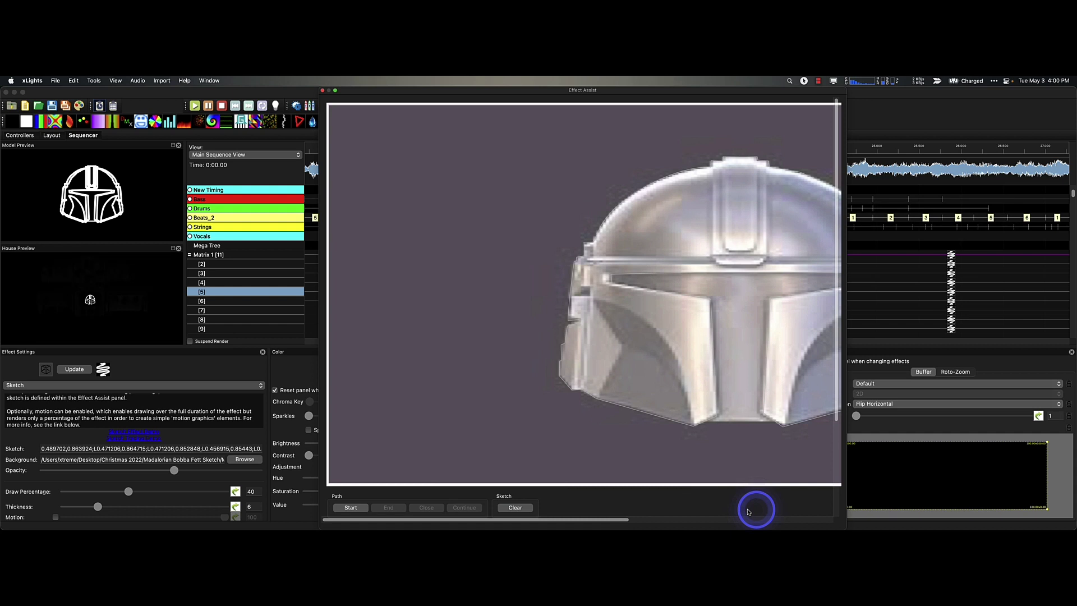
left_click_drag(564, 521, 658, 521)
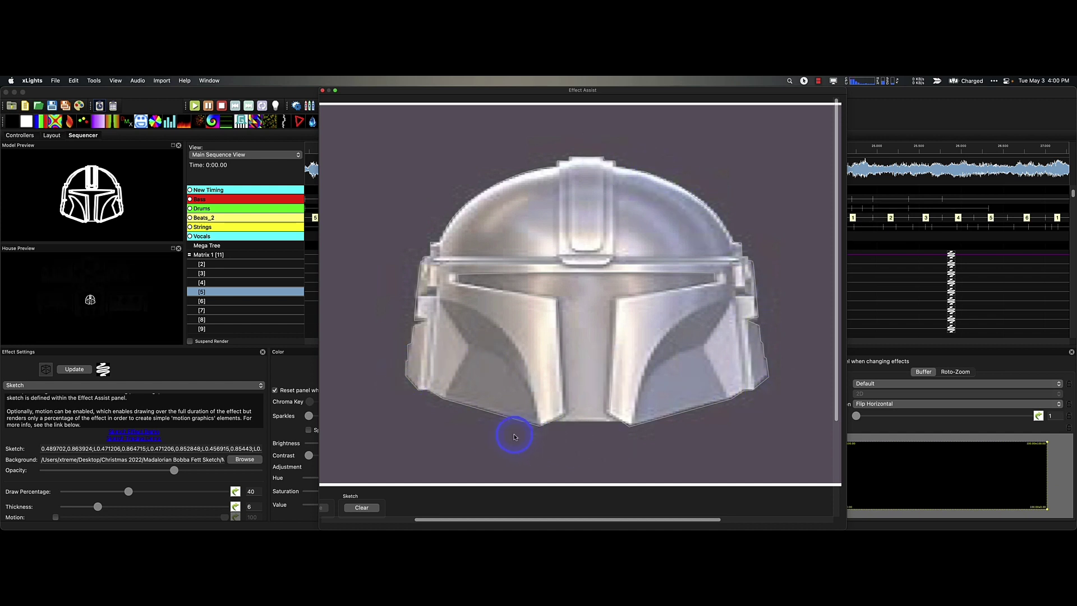
Highlight Path 1 of the Mandalorian helmet, examine its traced outline over the image, and close Effect Assist
scroll(540, 492, "down", 5)
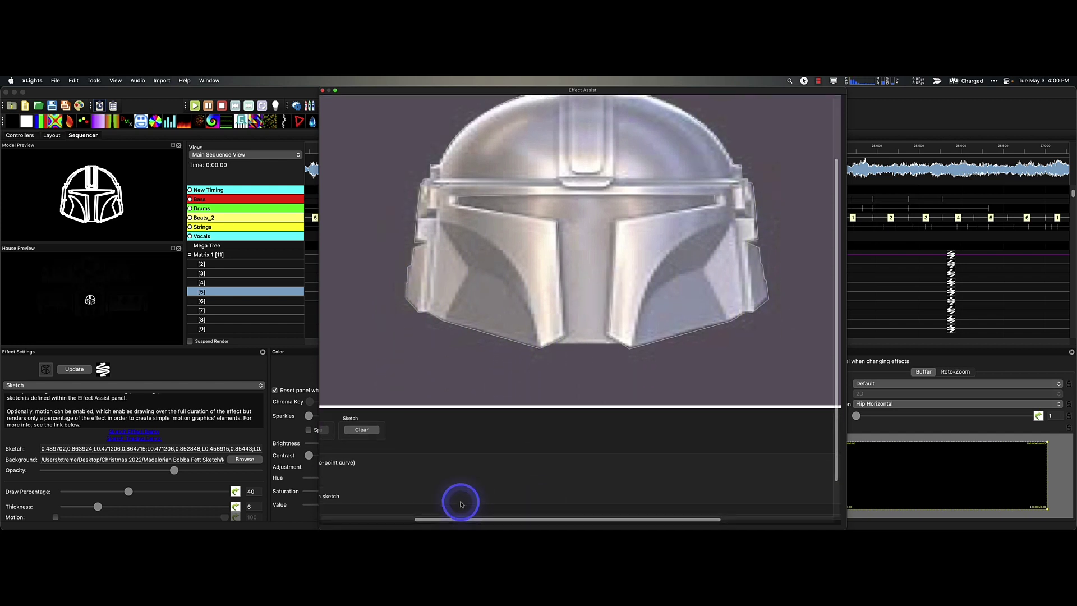
left_click_drag(459, 515, 347, 514)
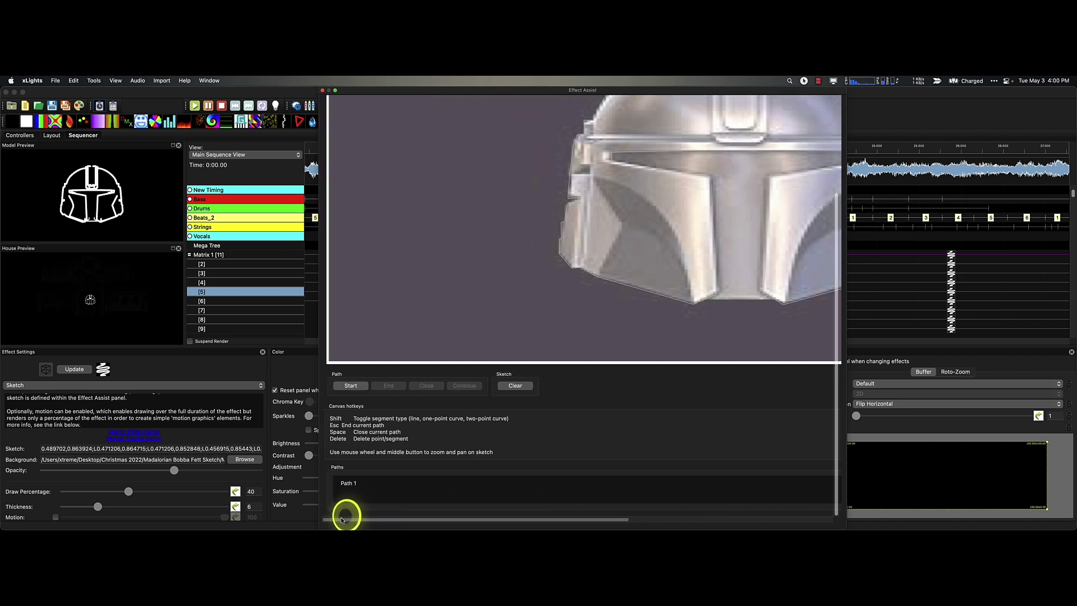
left_click(352, 482)
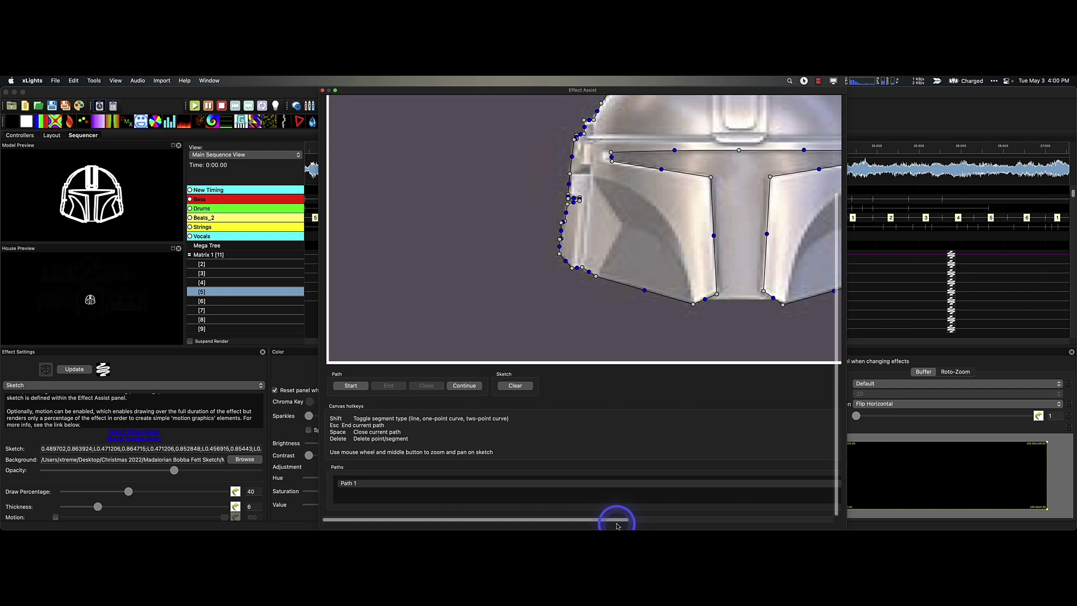
mouse_move(618, 526)
left_mouse_down()
mouse_move(615, 517)
mouse_move(708, 517)
left_mouse_up()
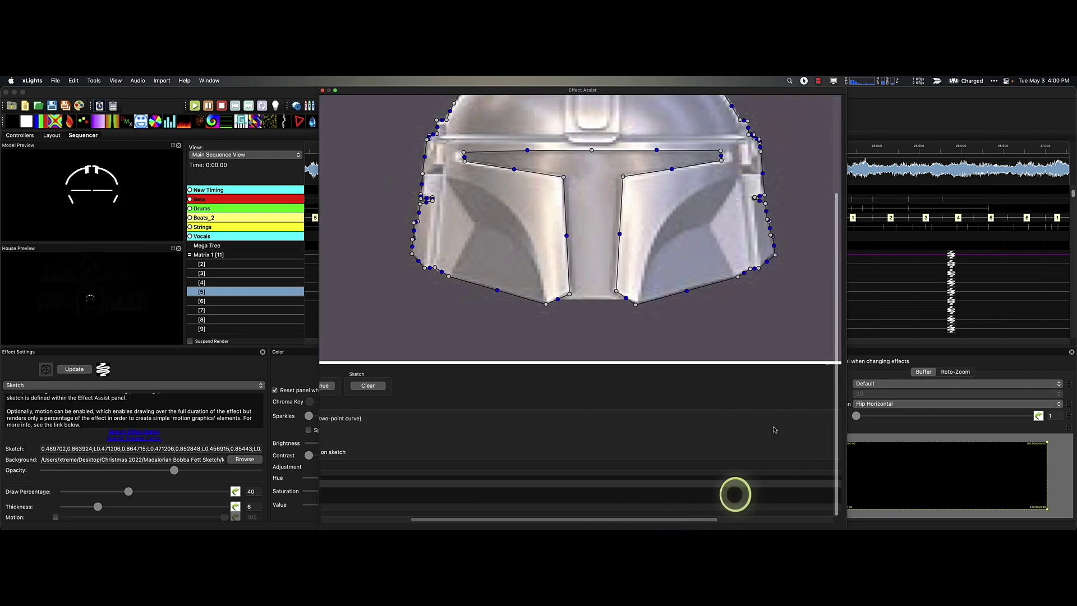
scroll(751, 283, "up", 5)
scroll(751, 283, "down", 5)
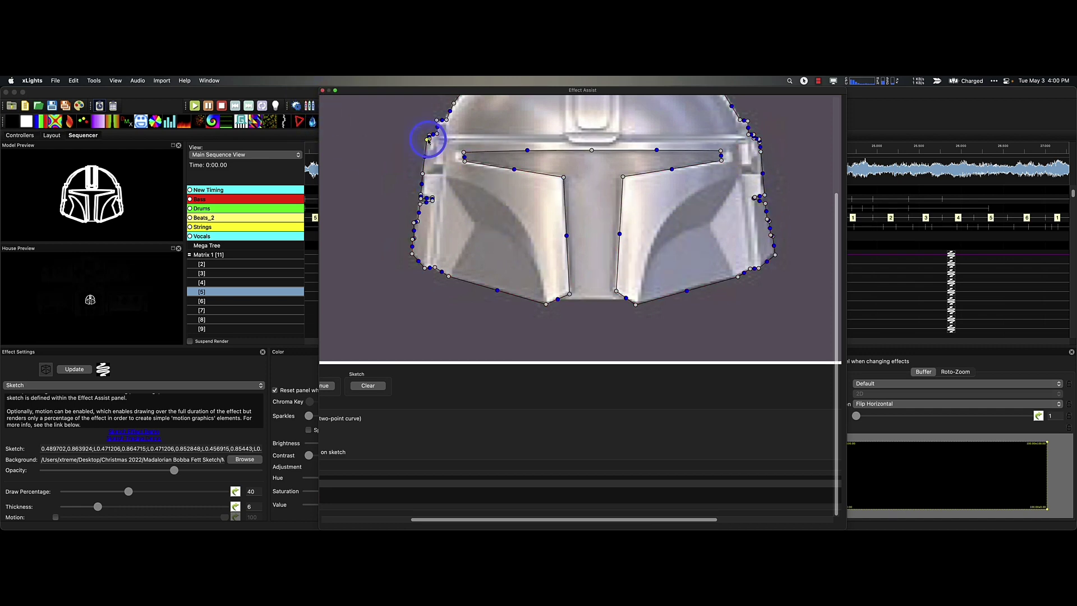
left_click(322, 91)
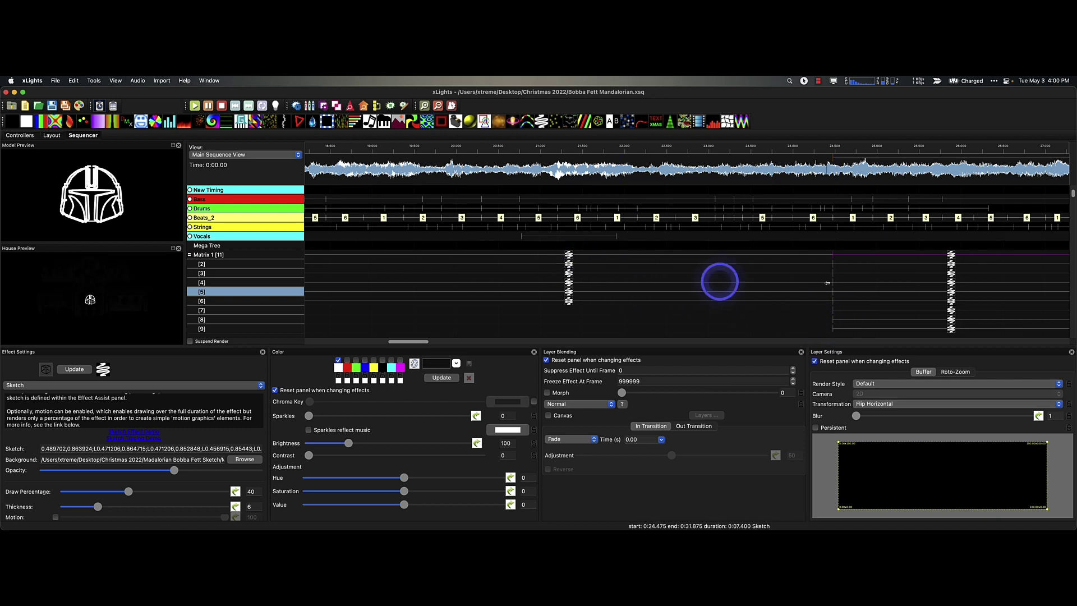
Replay the Mandalorian helmet effect and select the next Sketch effect on Matrix 1's first layer, the one without paths
left_click(954, 257)
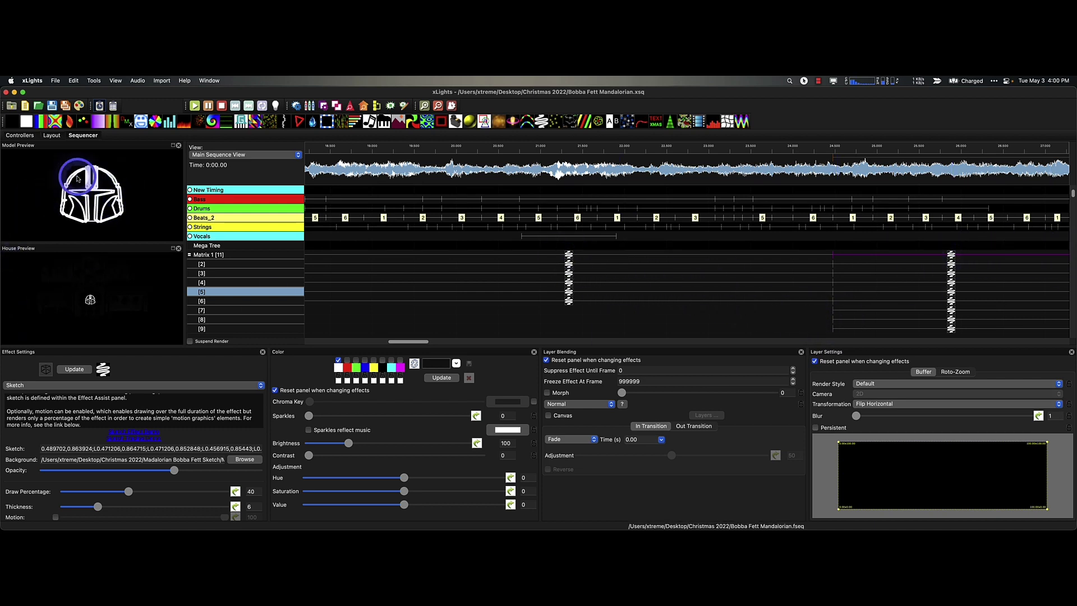
left_click_drag(419, 341, 498, 344)
left_click(554, 255)
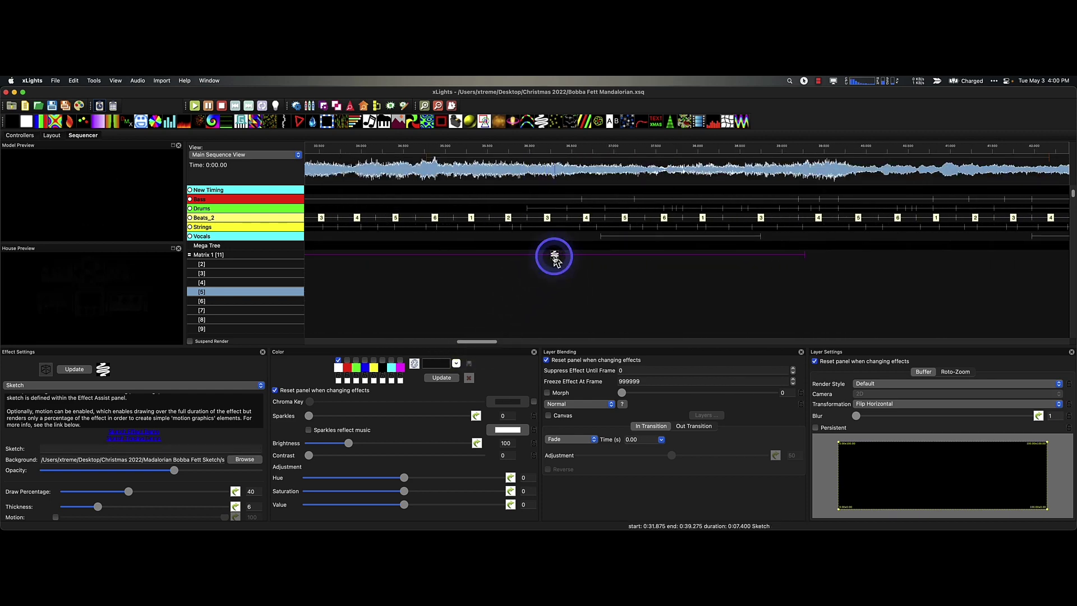
left_click(554, 256)
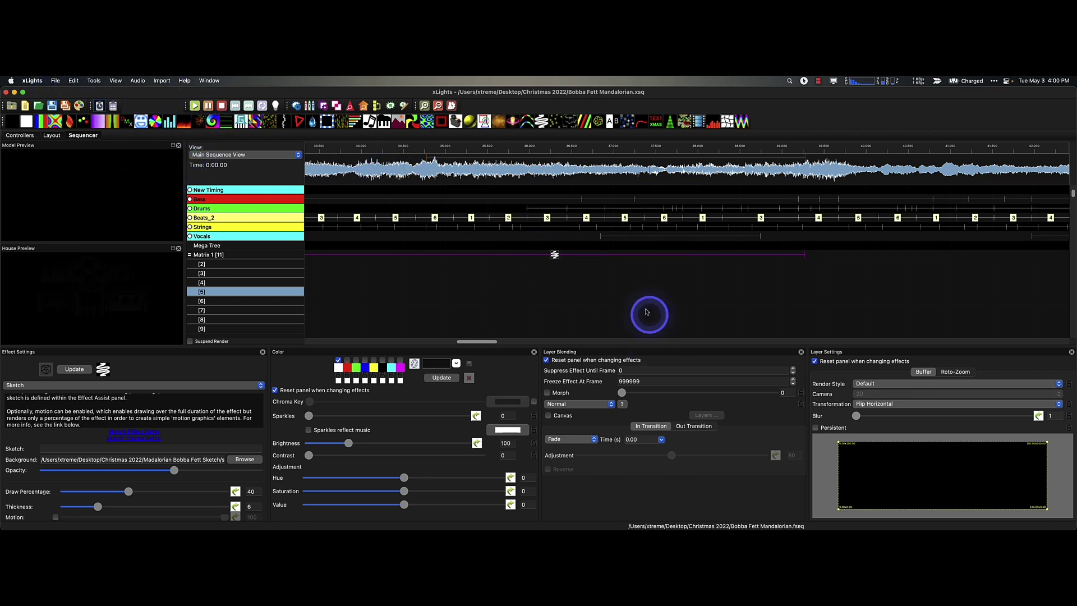
Reopen the Effect Assist window for the Boba Fett Sketch effect, and reposition and resize it so the effect settings stay visible
mouse_move(773, 94)
left_mouse_down()
mouse_move(786, 435)
mouse_move(753, 224)
mouse_move(761, 93)
mouse_move(774, 91)
left_mouse_up()
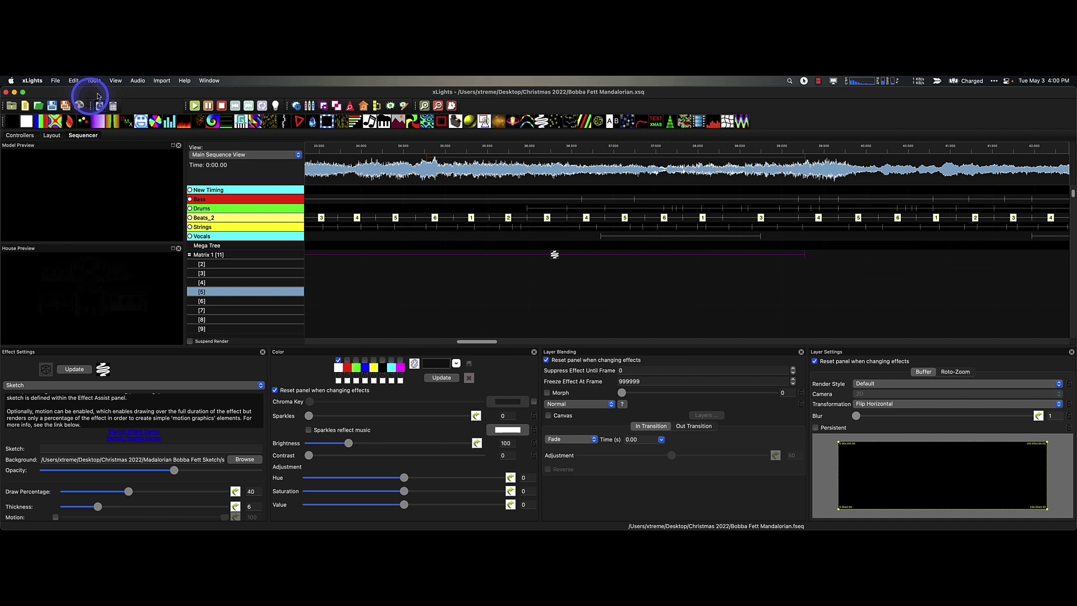
left_click(116, 80)
mouse_move(131, 158)
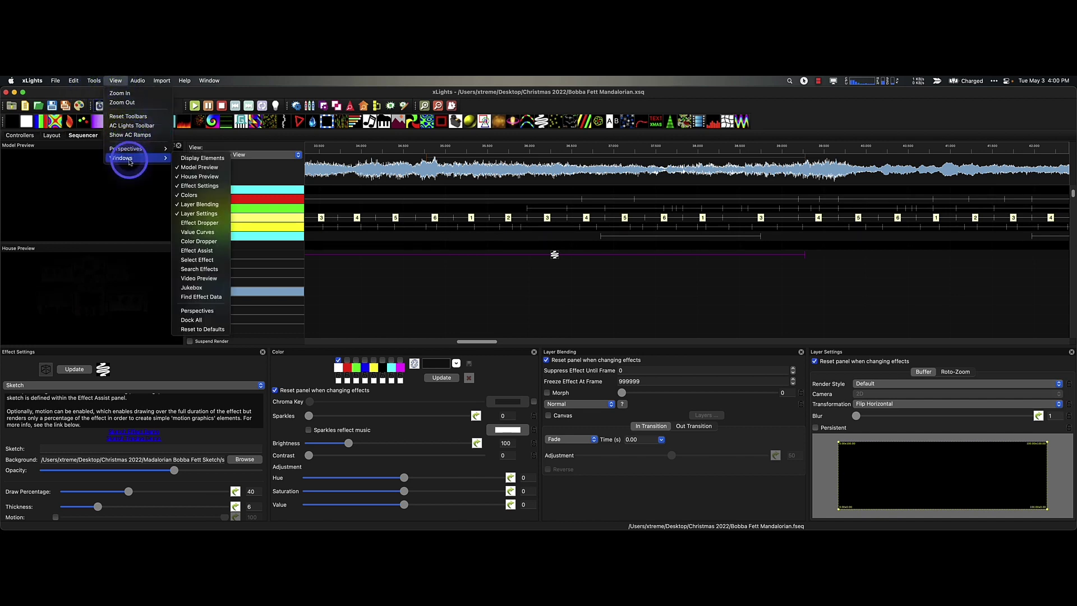
left_click(199, 251)
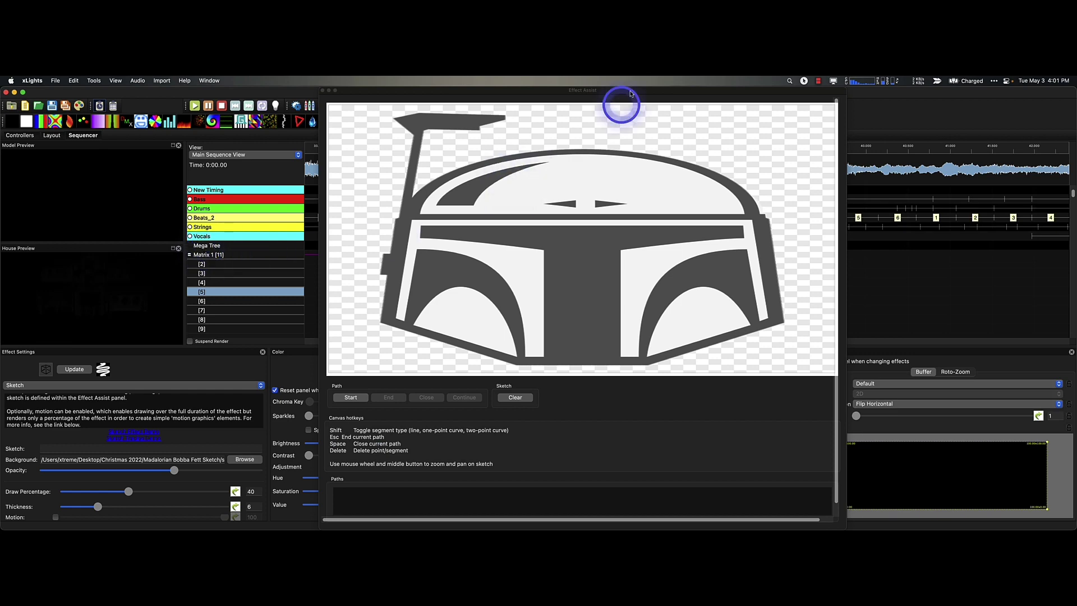
left_click_drag(442, 96, 558, 133)
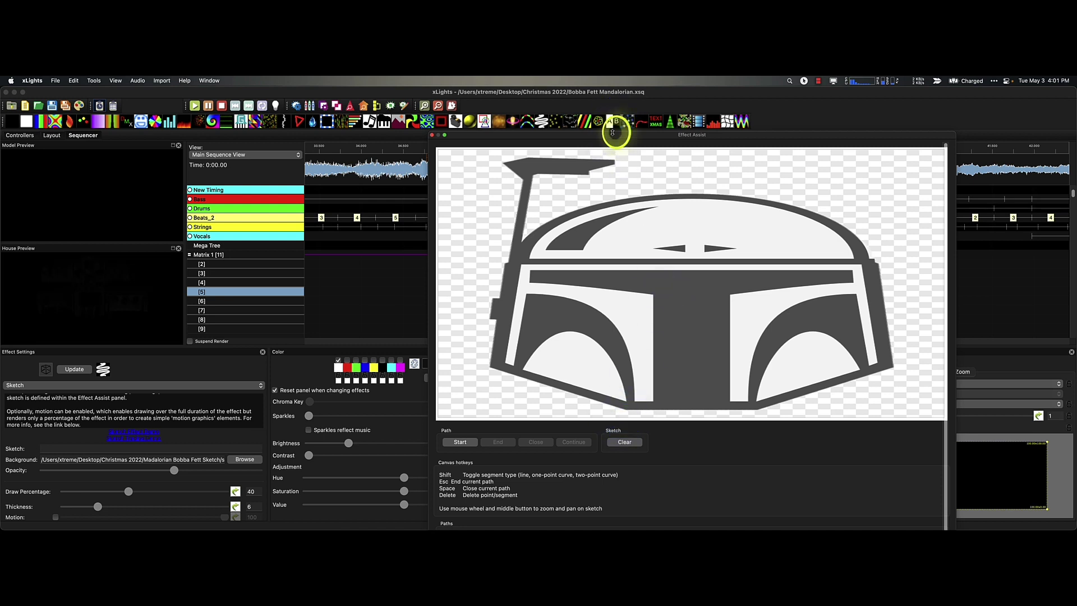
left_click_drag(613, 133, 610, 84)
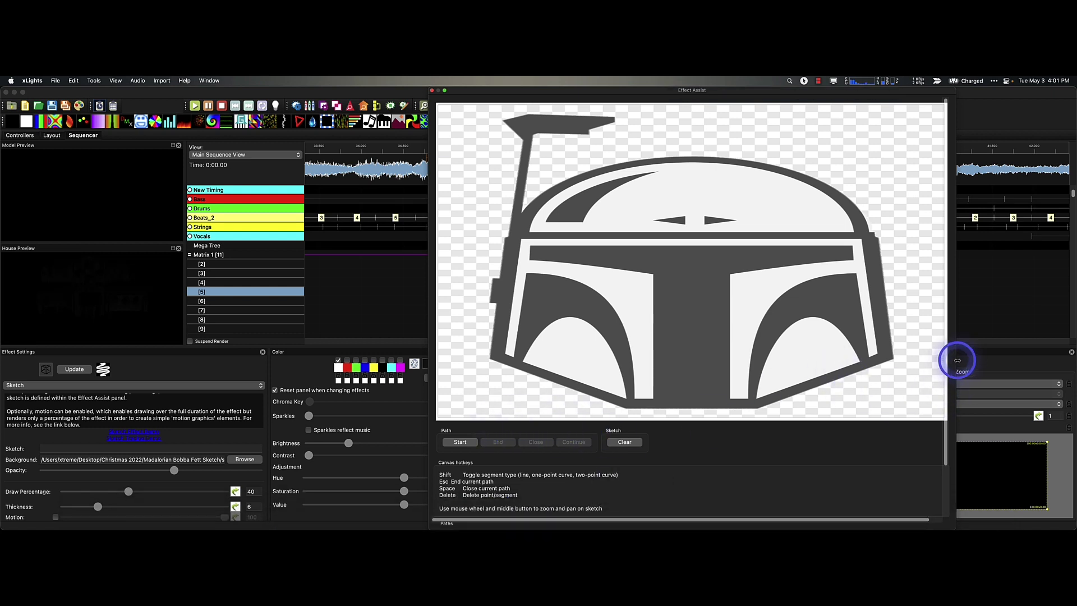
left_click_drag(957, 359, 919, 370)
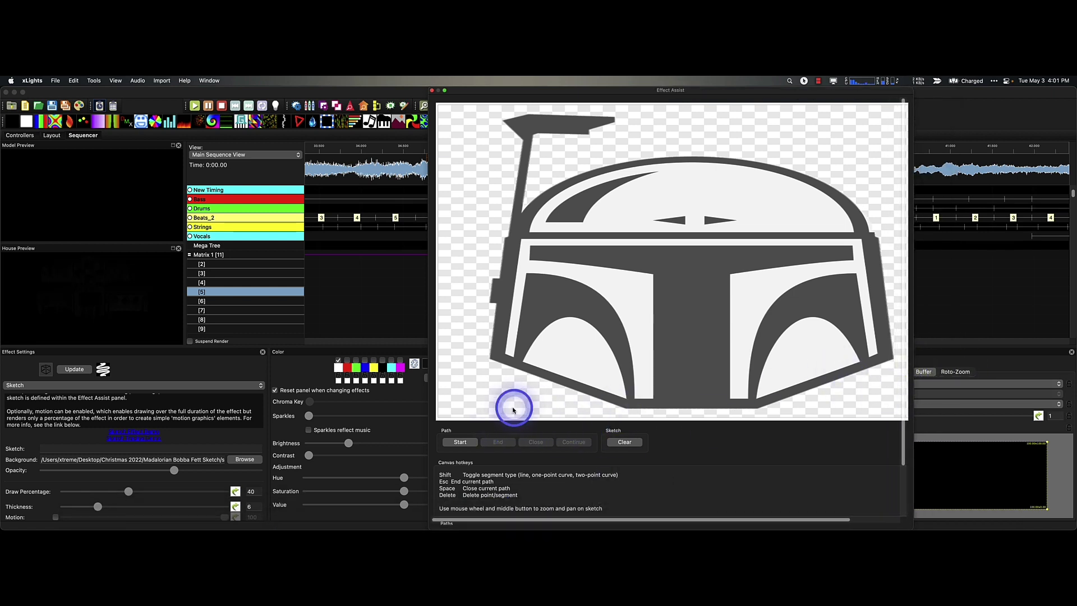
mouse_move(425, 365)
left_mouse_down()
mouse_move(437, 366)
mouse_move(410, 366)
left_mouse_up()
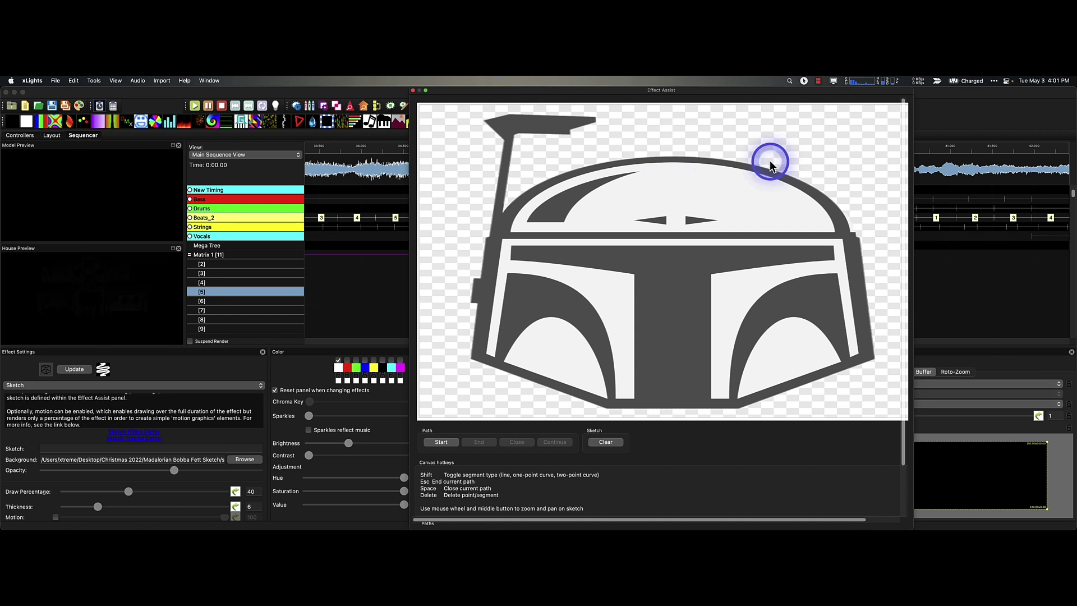
Examine the Boba Fett background image, the path and sketch controls, the canvas hotkeys and the paths list in Effect Assist
left_click_drag(903, 224, 904, 389)
left_click(869, 378)
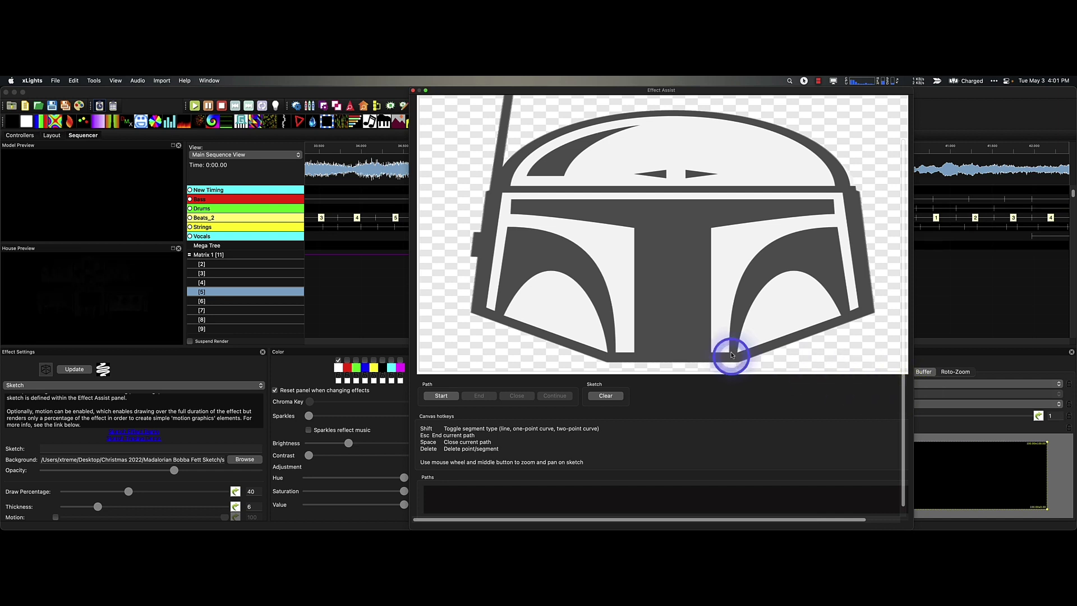
scroll(780, 319, "up", 5)
scroll(780, 317, "down", 5)
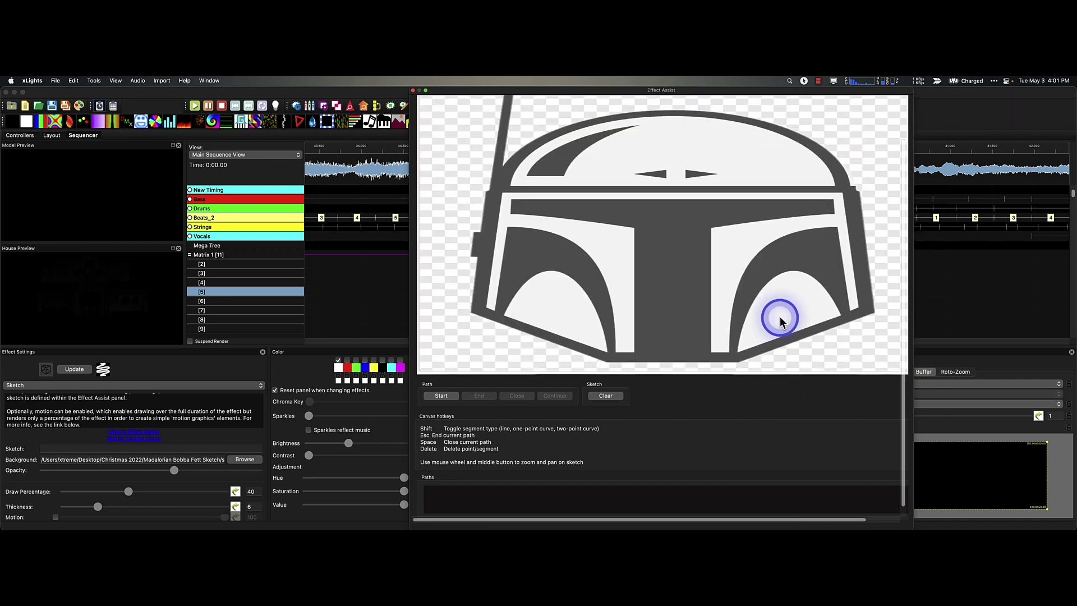
scroll(780, 316, "up", 5)
scroll(780, 317, "down", 5)
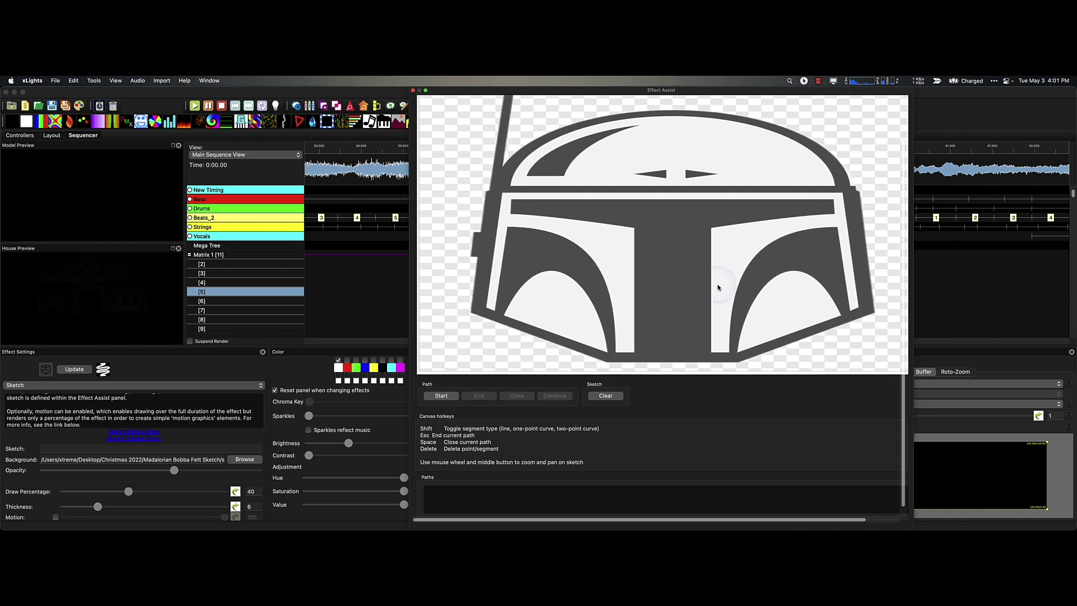
scroll(705, 409, "down", 1)
scroll(921, 224, "down", 2)
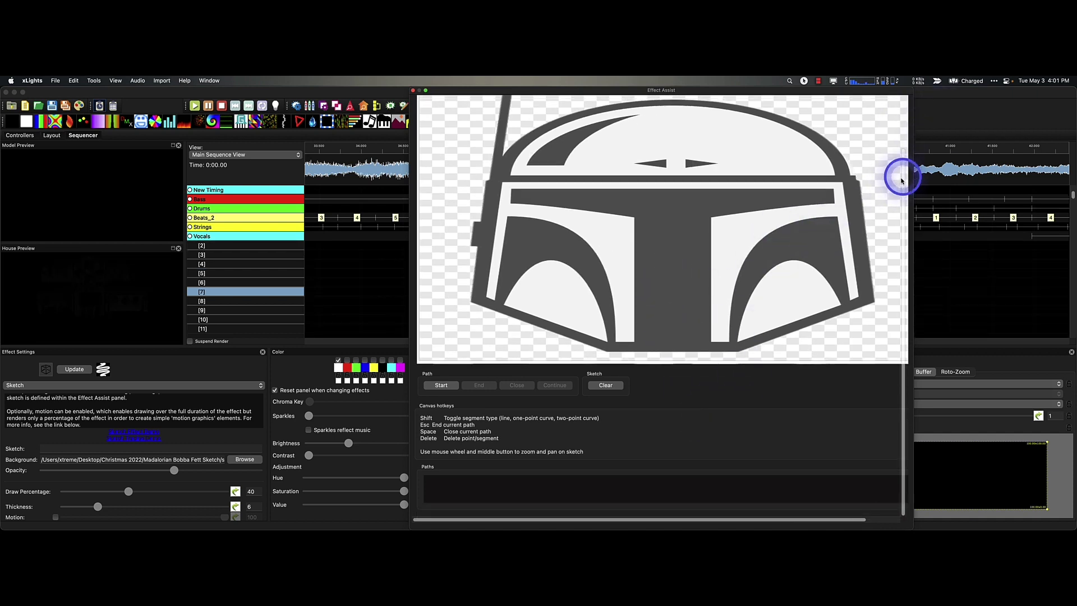
left_click_drag(904, 173, 905, 121)
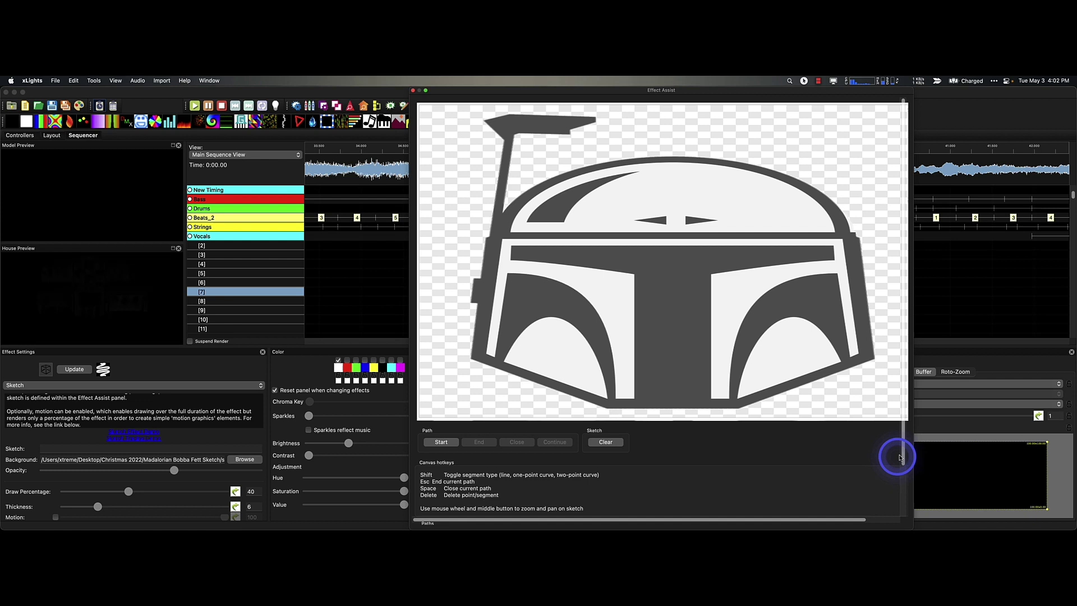
left_click_drag(900, 458, 904, 525)
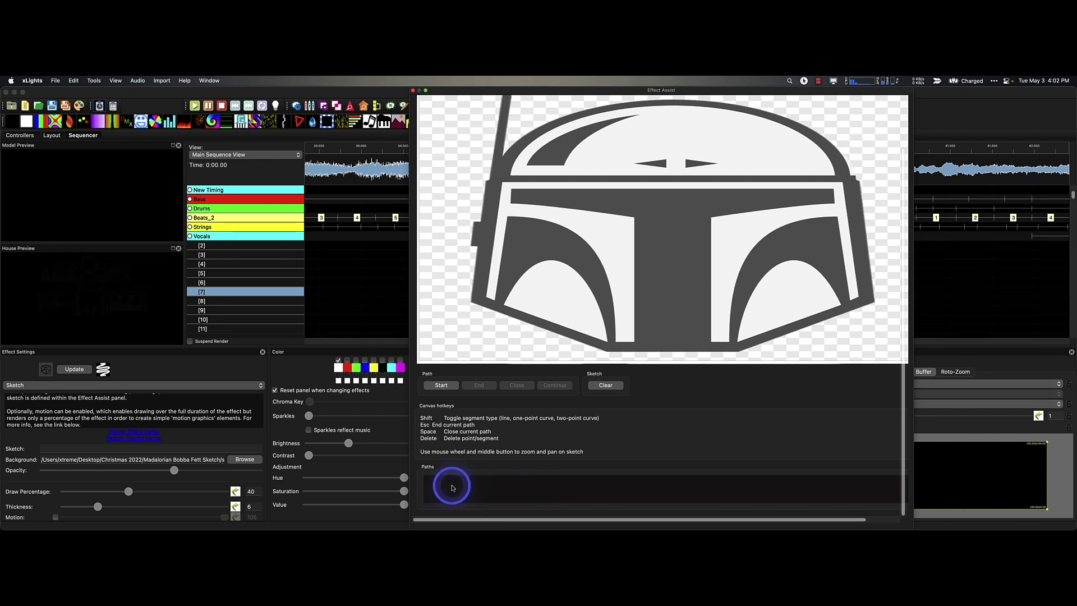
left_click(610, 390)
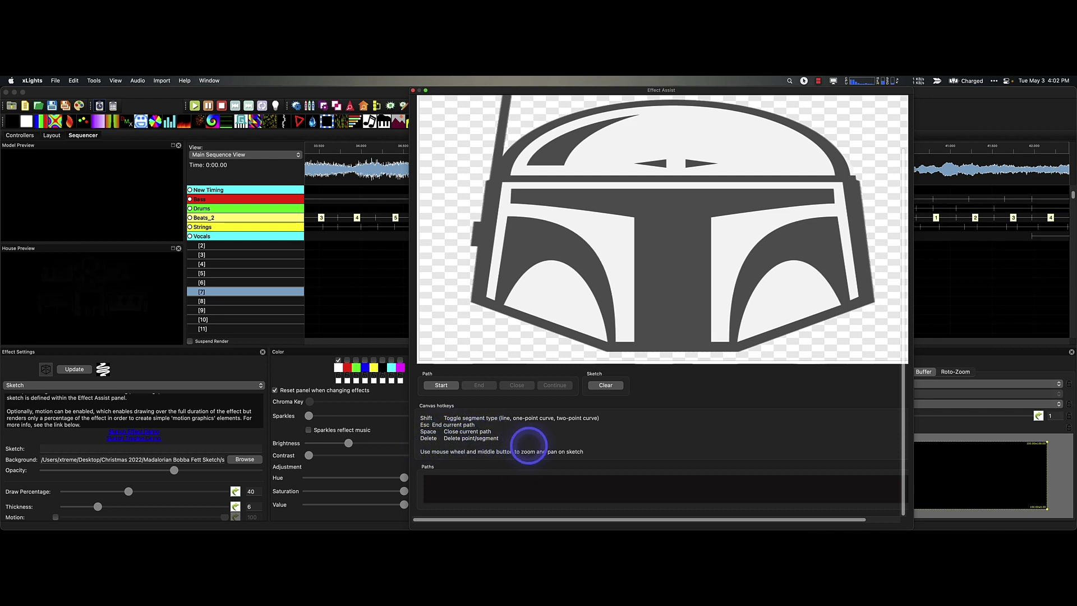
Start a new path at the top centre of the Boba Fett helmet and trace the dome's left curve to the antenna base
scroll(628, 433, "up", 3)
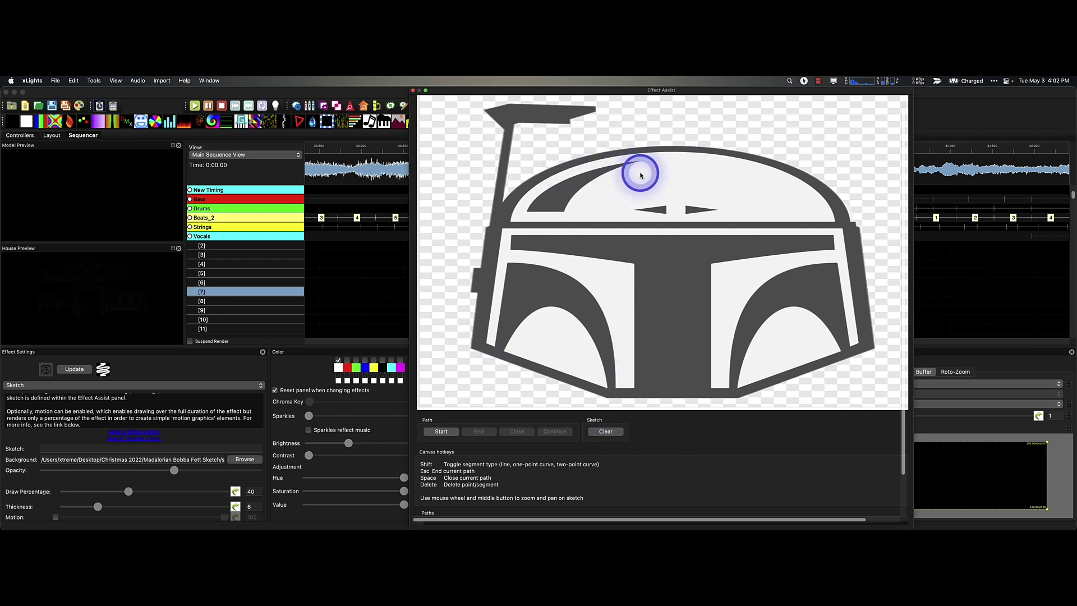
left_click(442, 432)
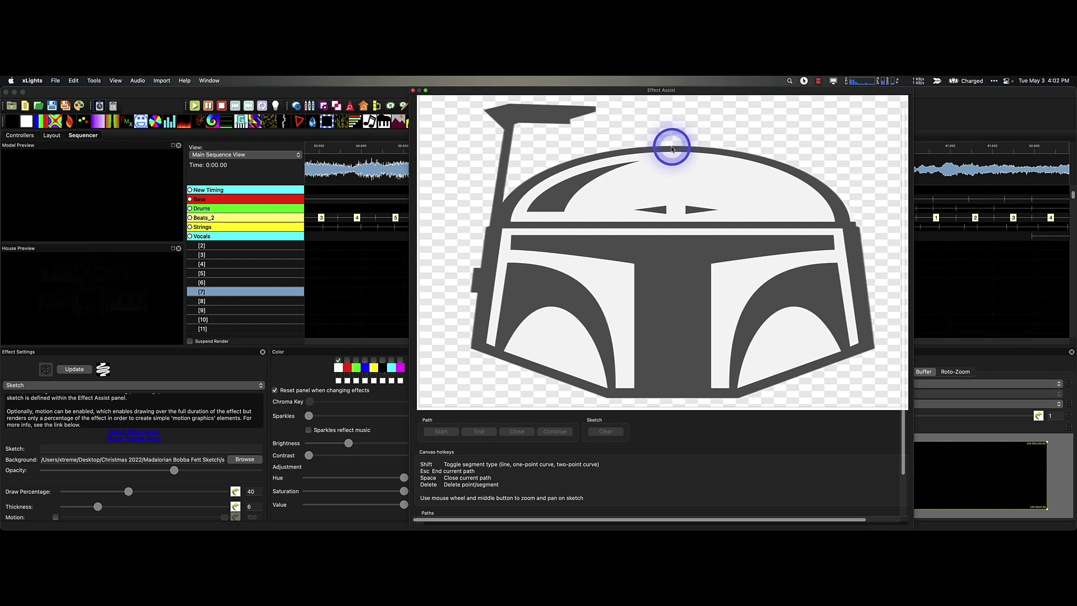
left_click(670, 147)
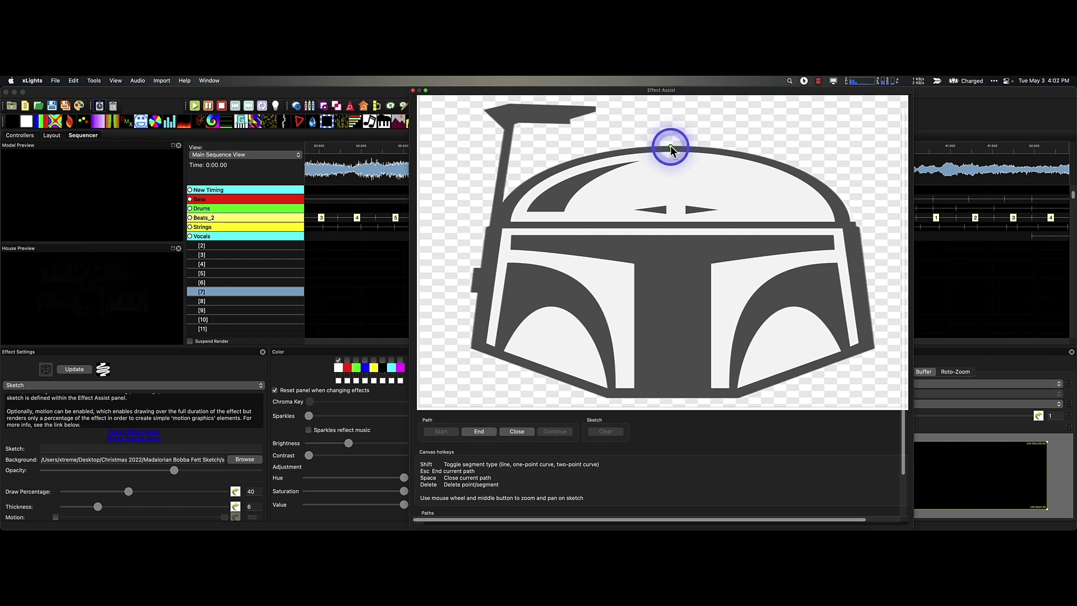
left_click(605, 152)
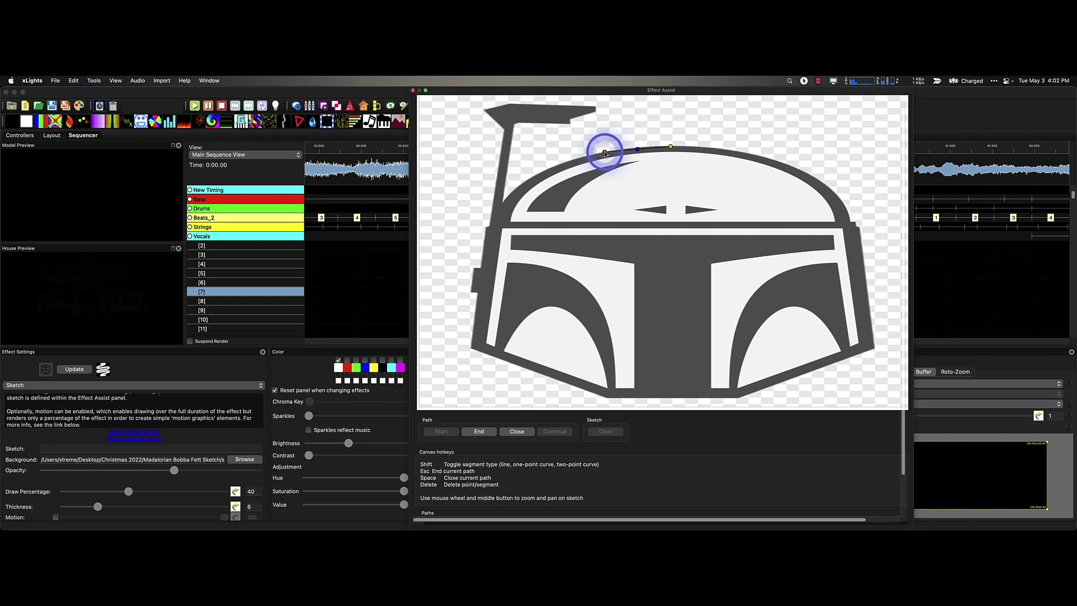
left_click(549, 167)
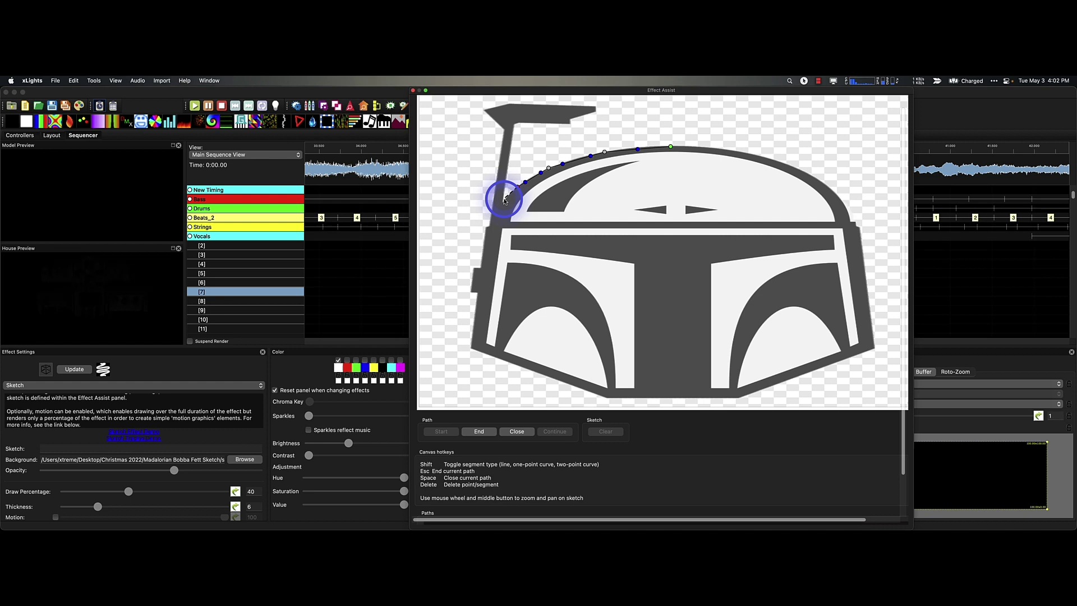
left_click(503, 205)
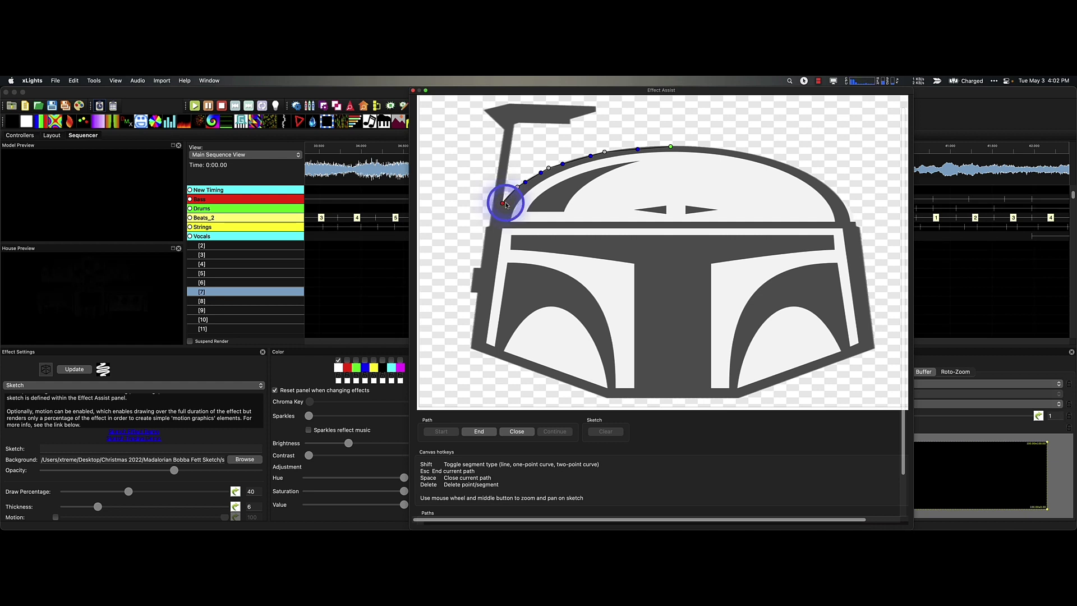
Continue the path up the antenna stalk, around the rangefinder head, and back down the stalk's outer edge to the helmet's left side
left_click(514, 128)
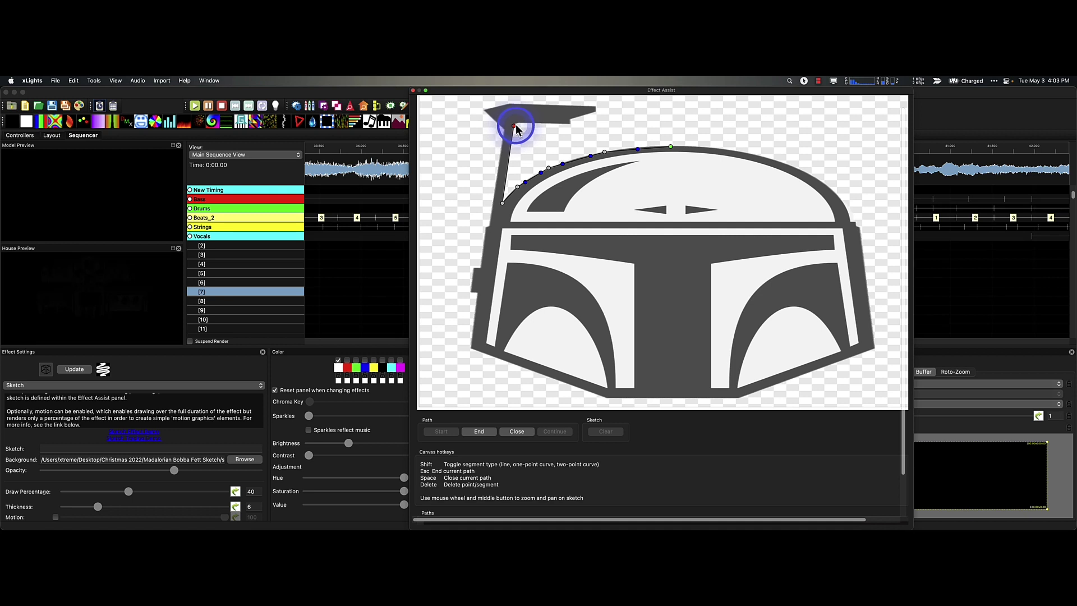
left_click(521, 122)
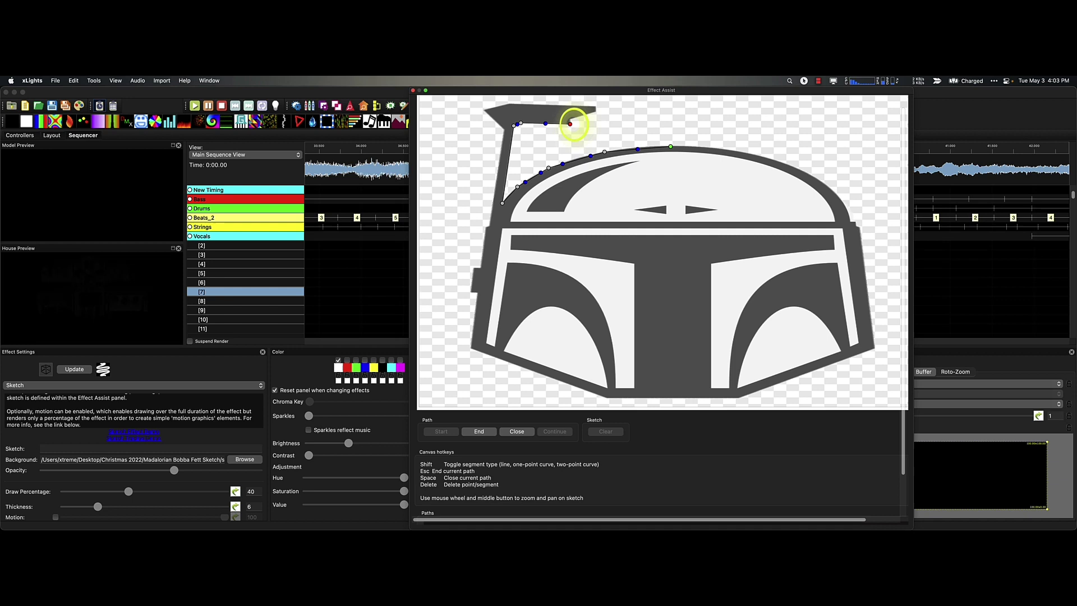
left_click(571, 119)
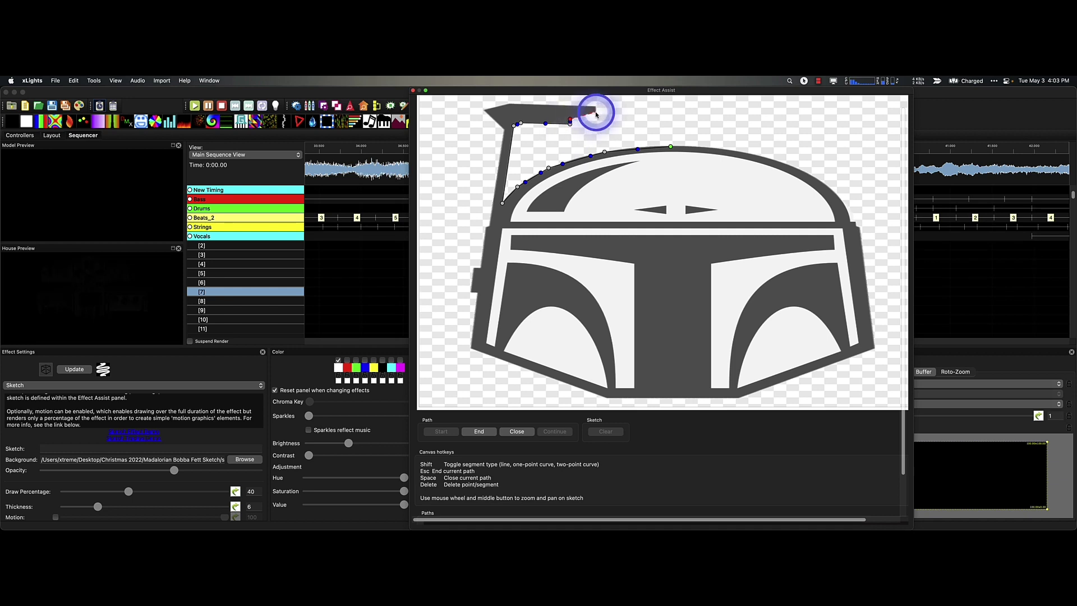
left_click(596, 112)
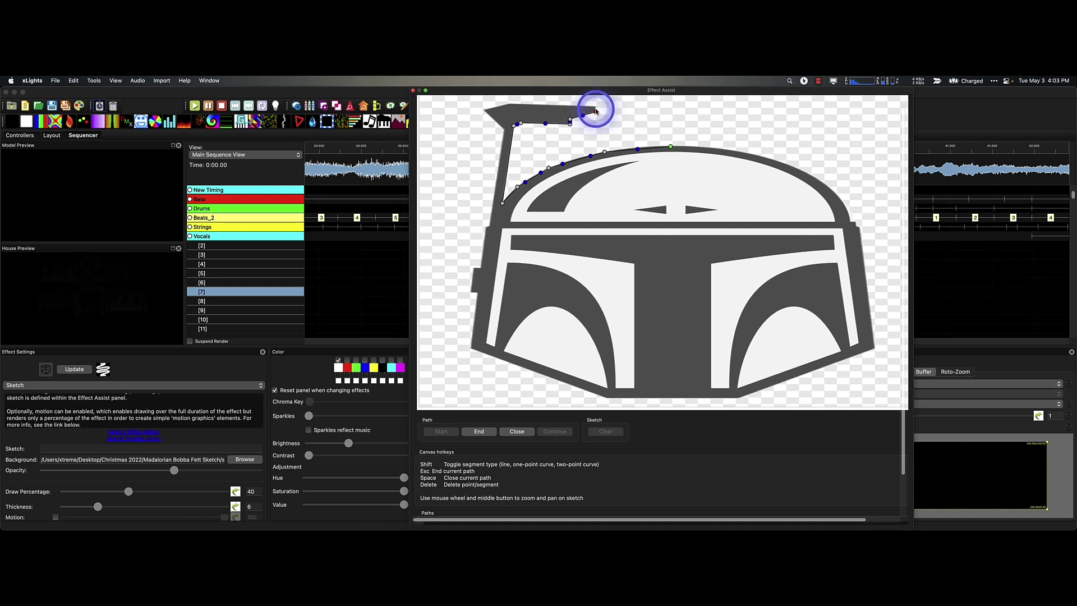
left_click(510, 104)
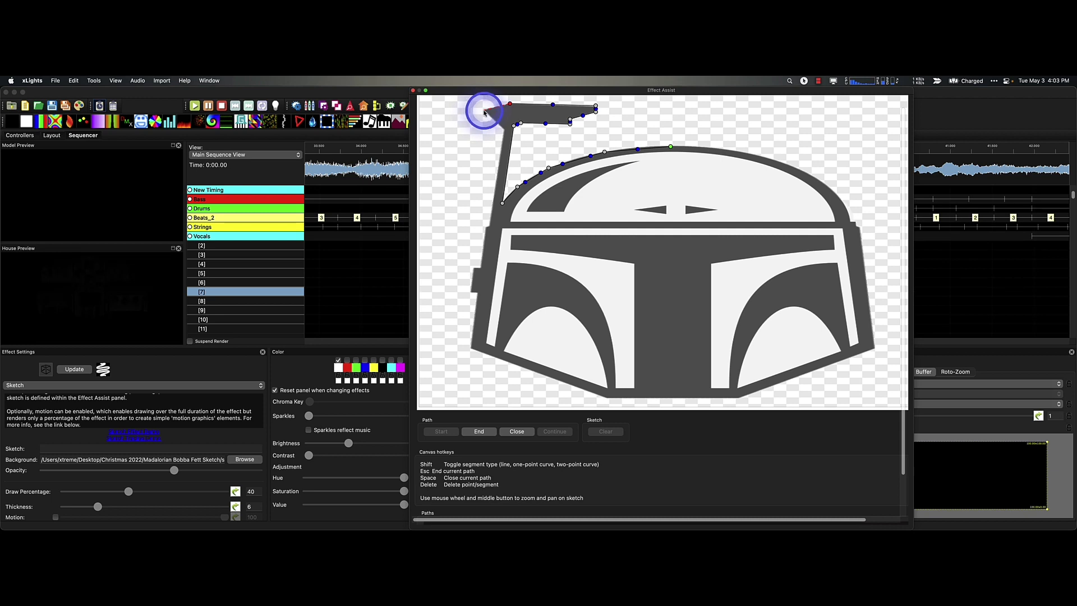
left_click(485, 111)
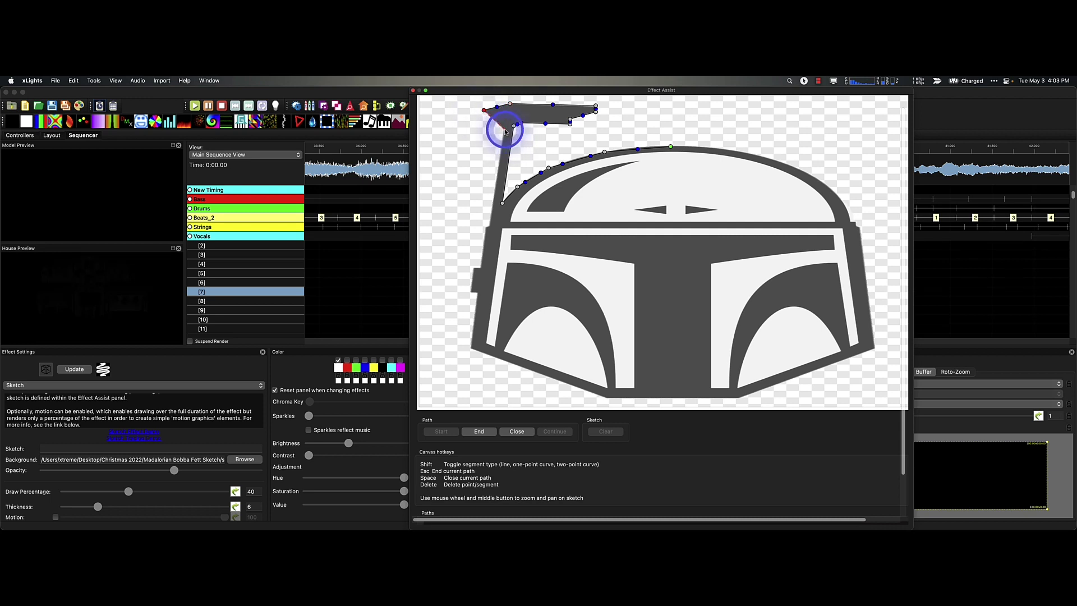
left_click(505, 129)
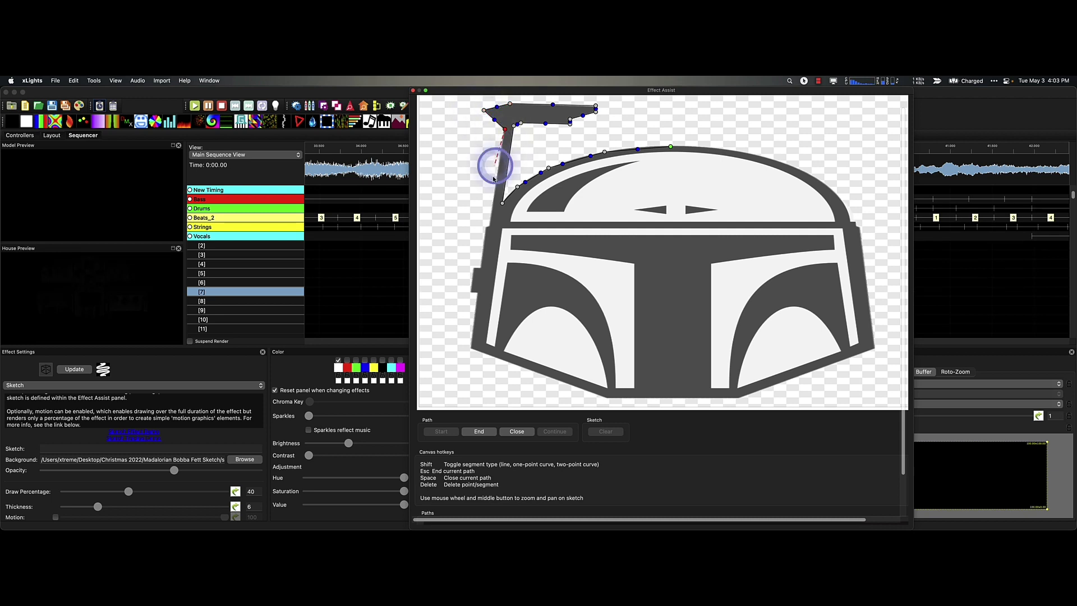
left_click(490, 227)
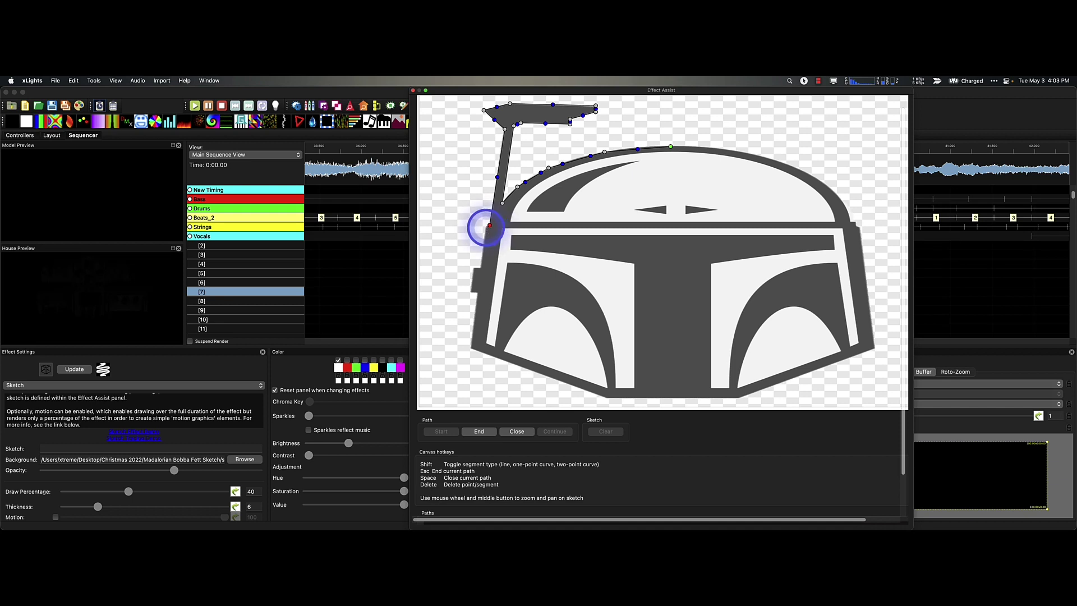
Trace the helmet's left edge around the small protruding side block and down to the lower-left corner
left_click(485, 227)
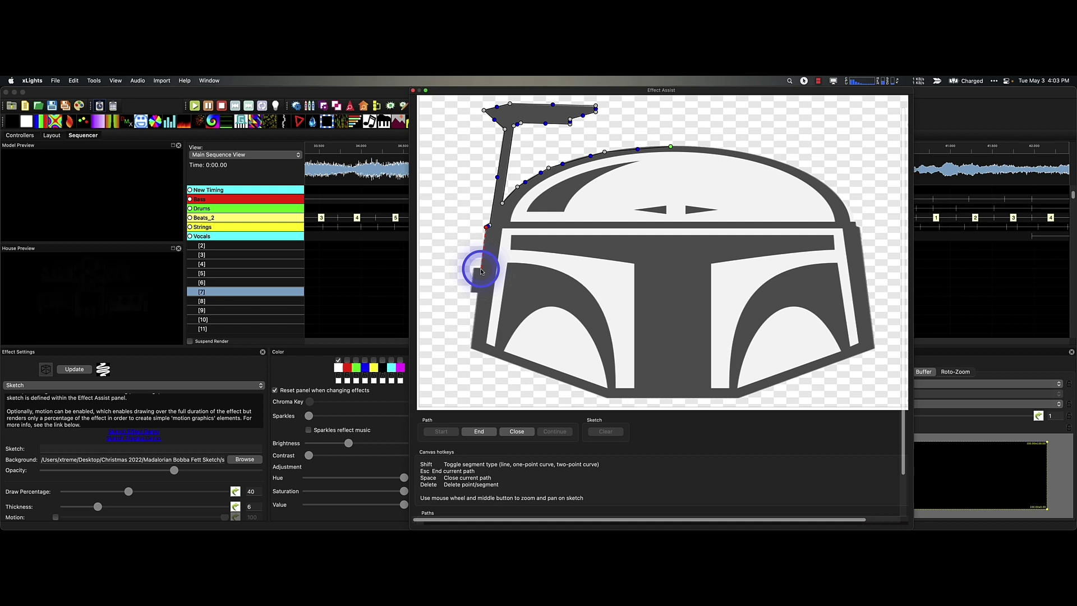
left_click_drag(481, 270, 482, 269)
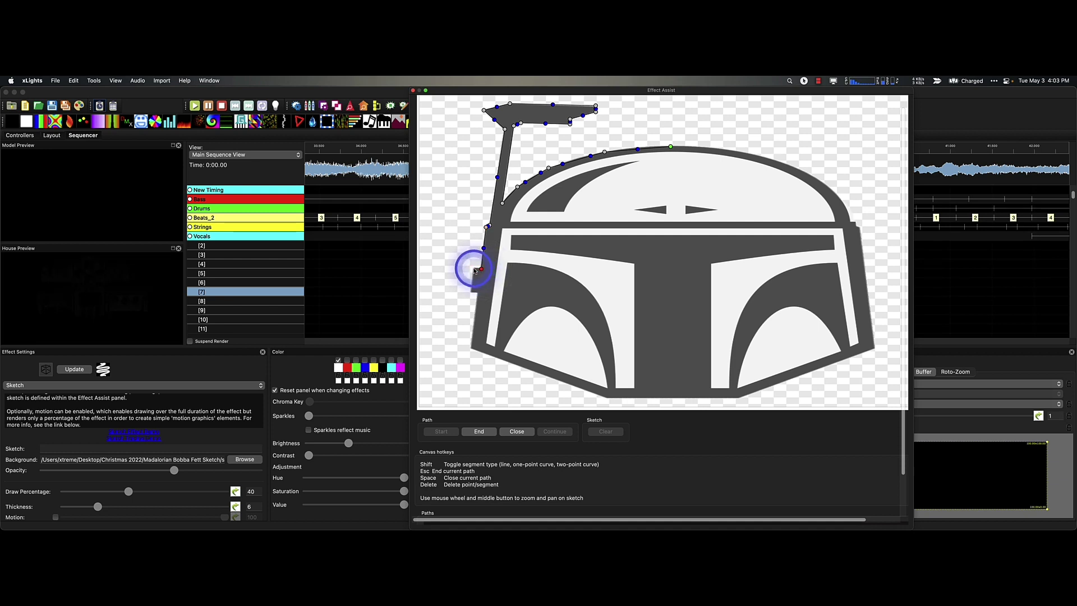
left_click(474, 268)
left_click(471, 293)
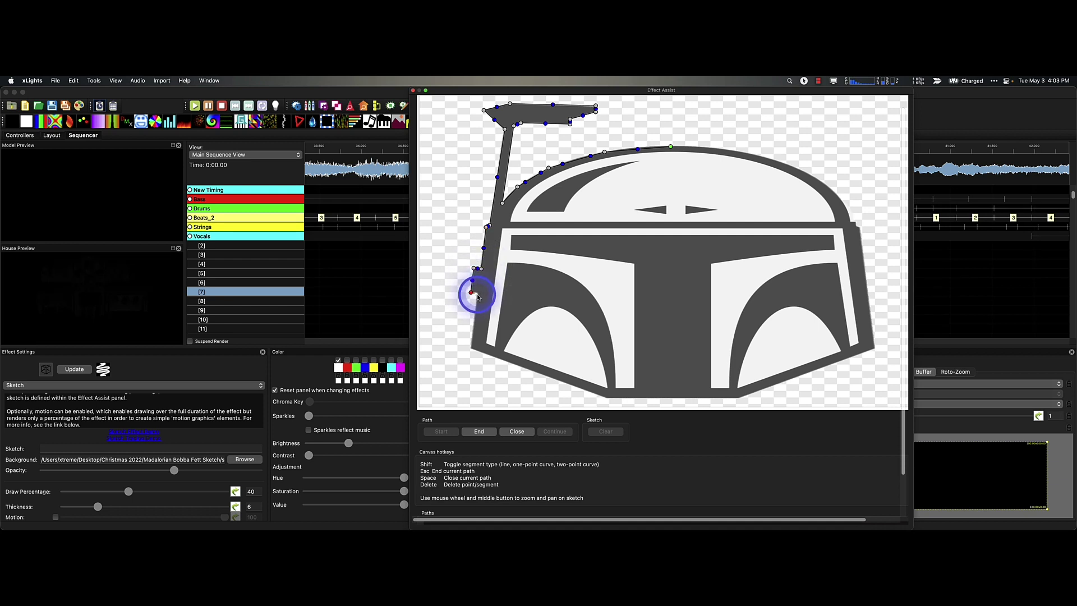
left_click_drag(478, 294, 473, 352)
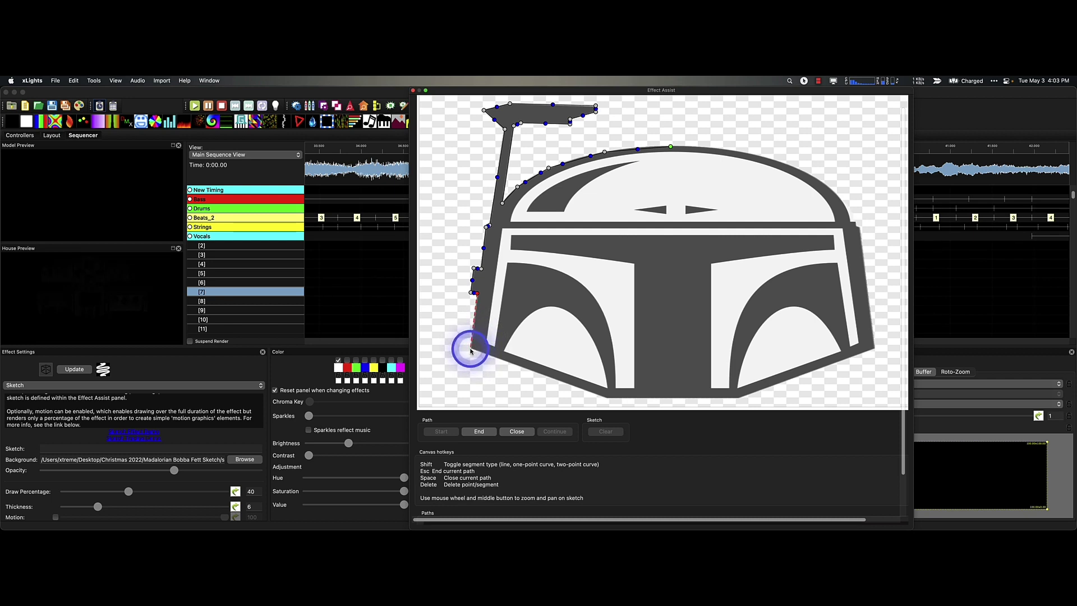
left_click(470, 349)
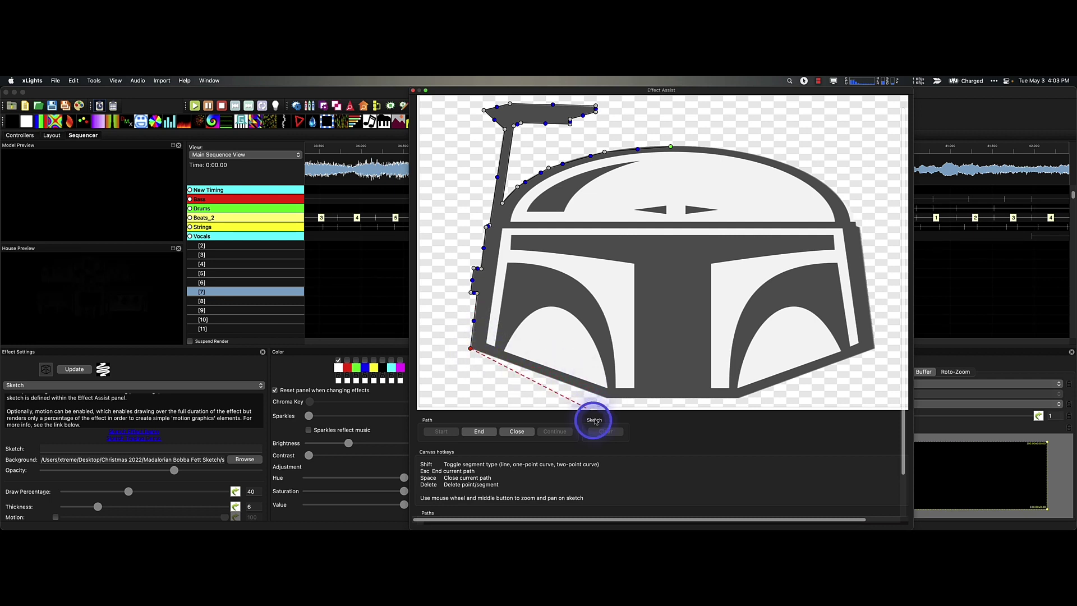
Trace the helmet's bottom edge with straight segments and continue up the right side to the notch below the dome
left_click(606, 400)
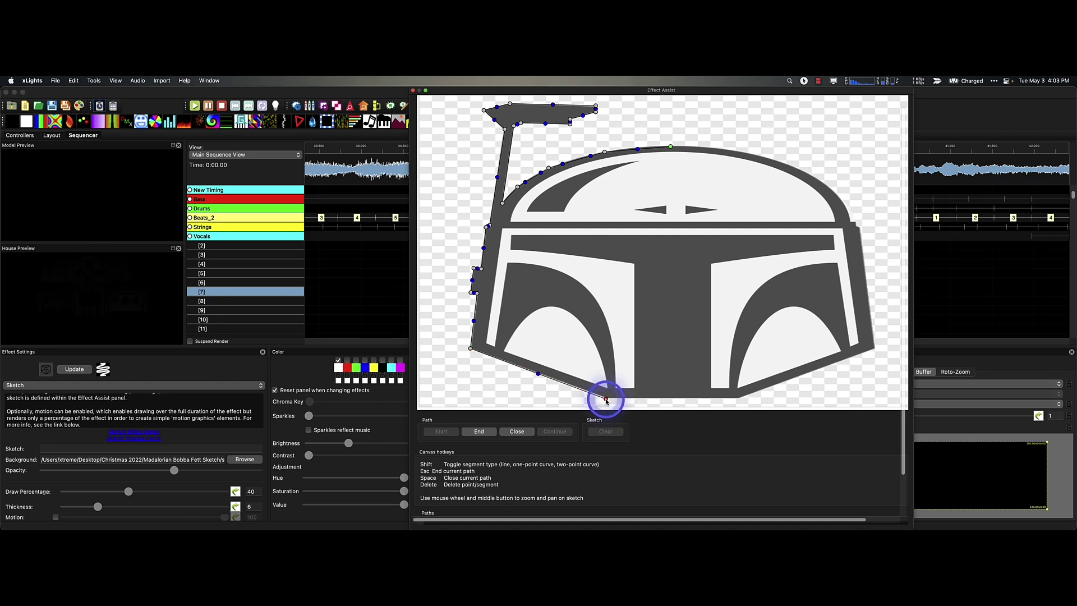
left_click(737, 399)
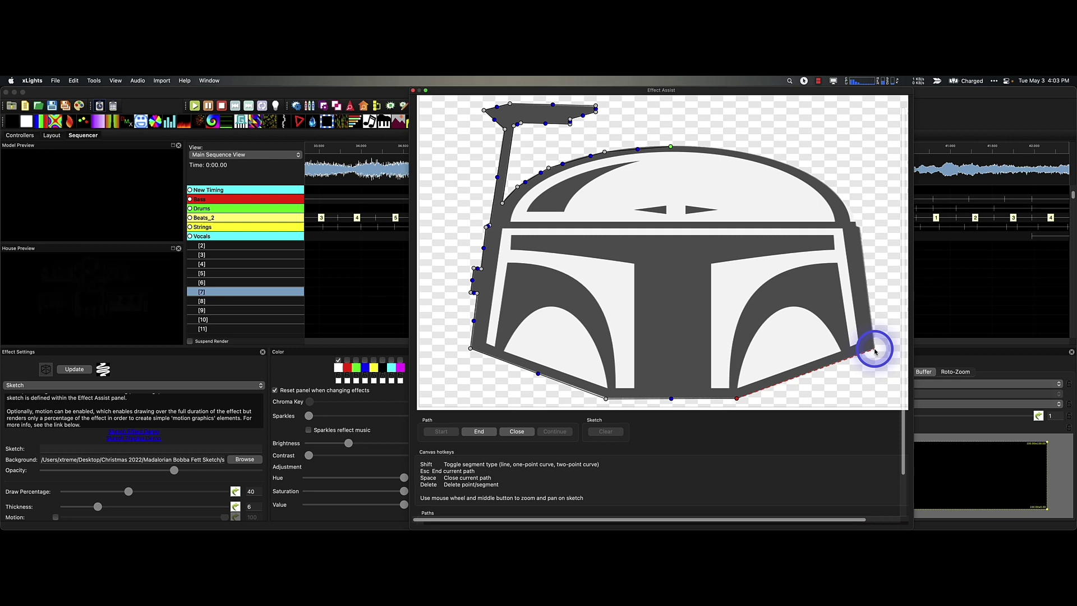
left_click(875, 349)
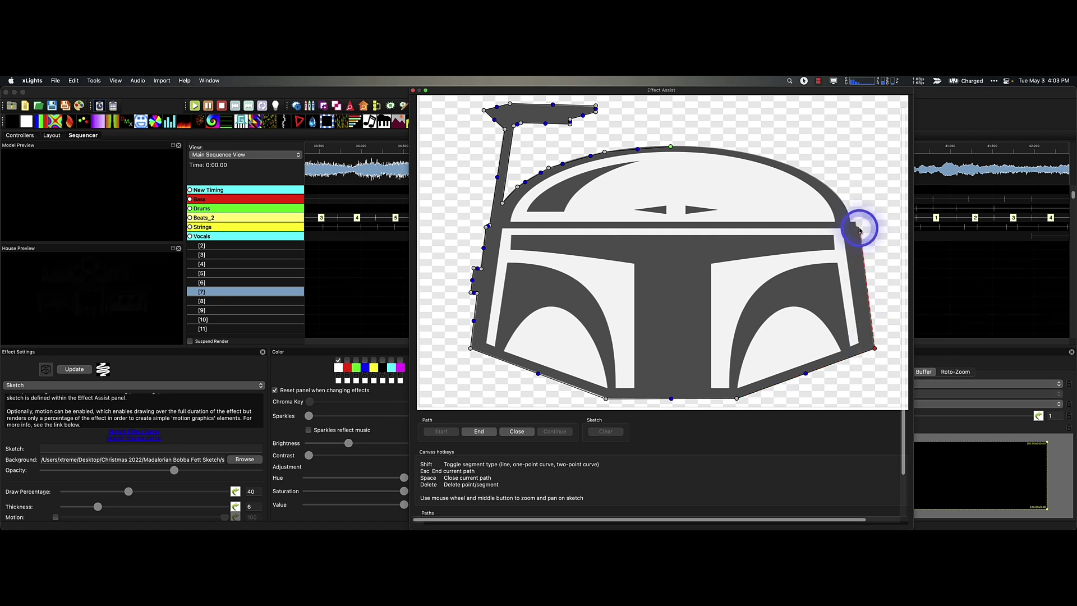
left_click(860, 228)
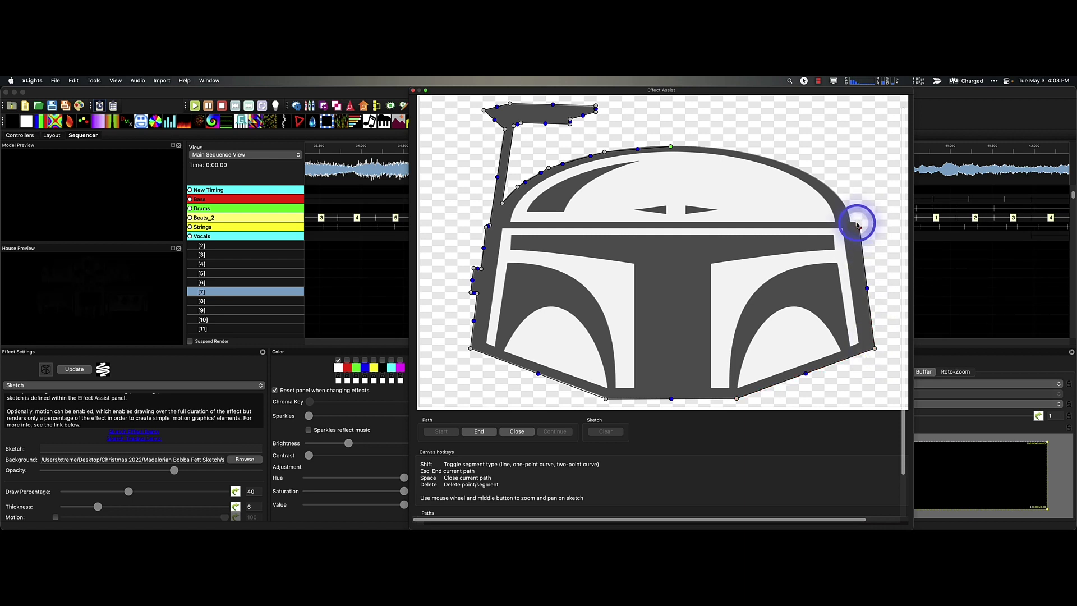
Trace the right notch and the dome's right curve back to the starting point, and finish the outline path there
left_click(854, 223)
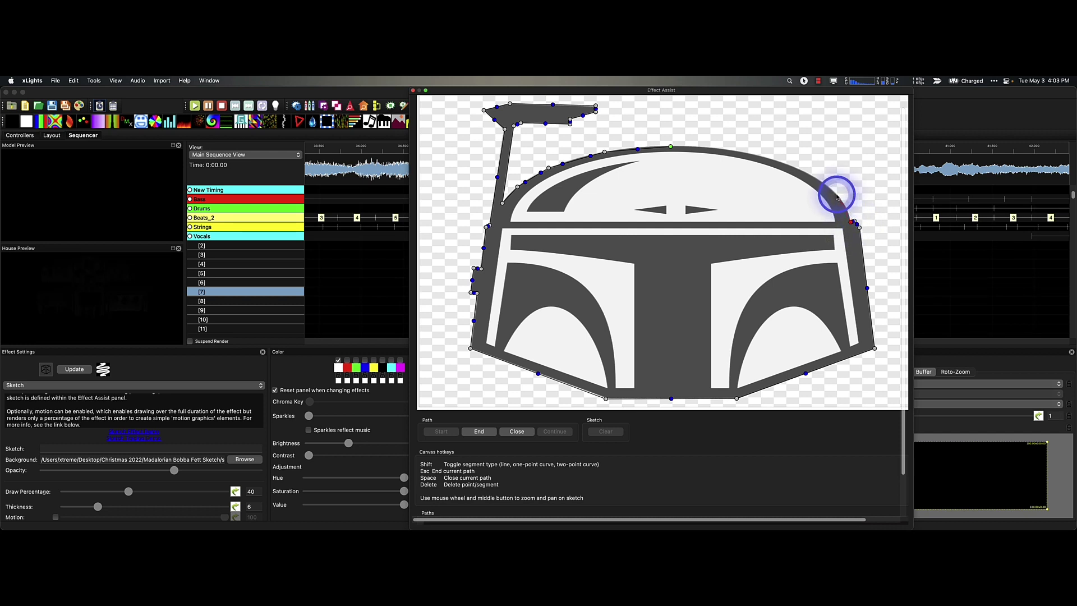
left_click(836, 194)
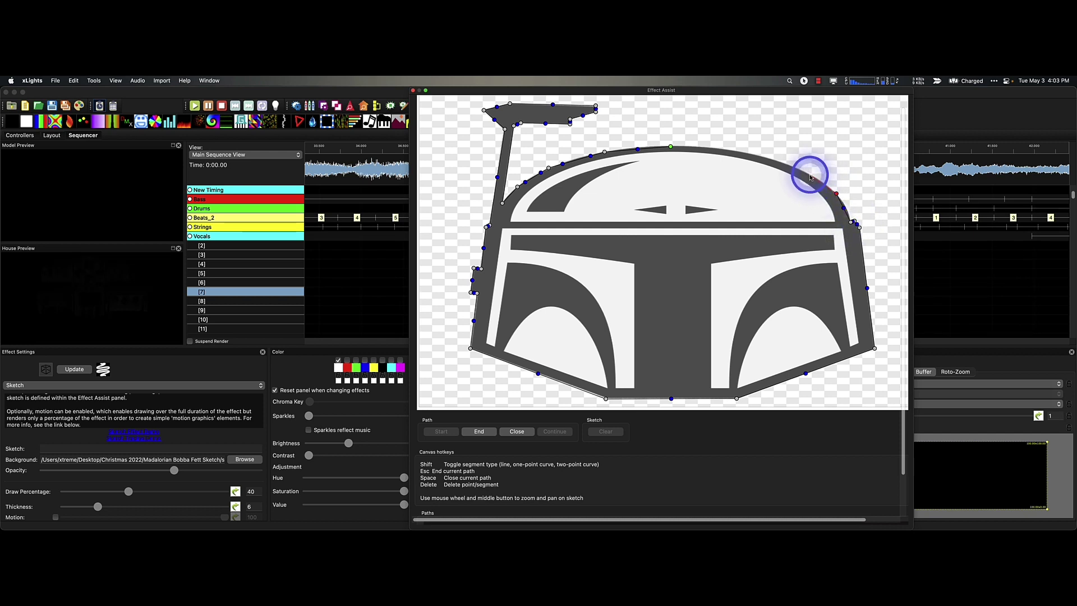
left_click(810, 175)
left_click(776, 162)
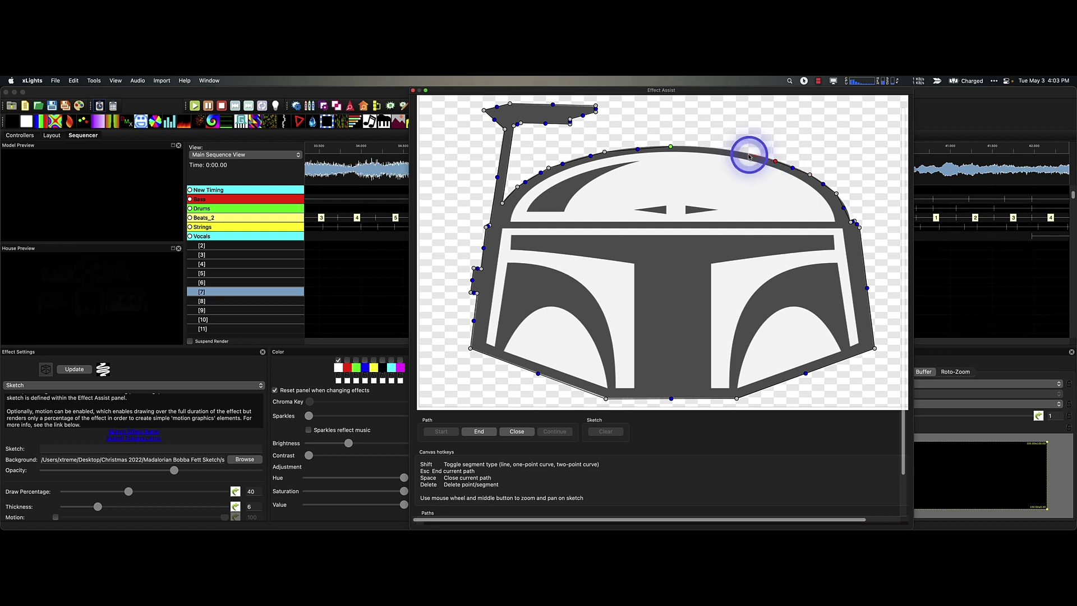
left_click(739, 151)
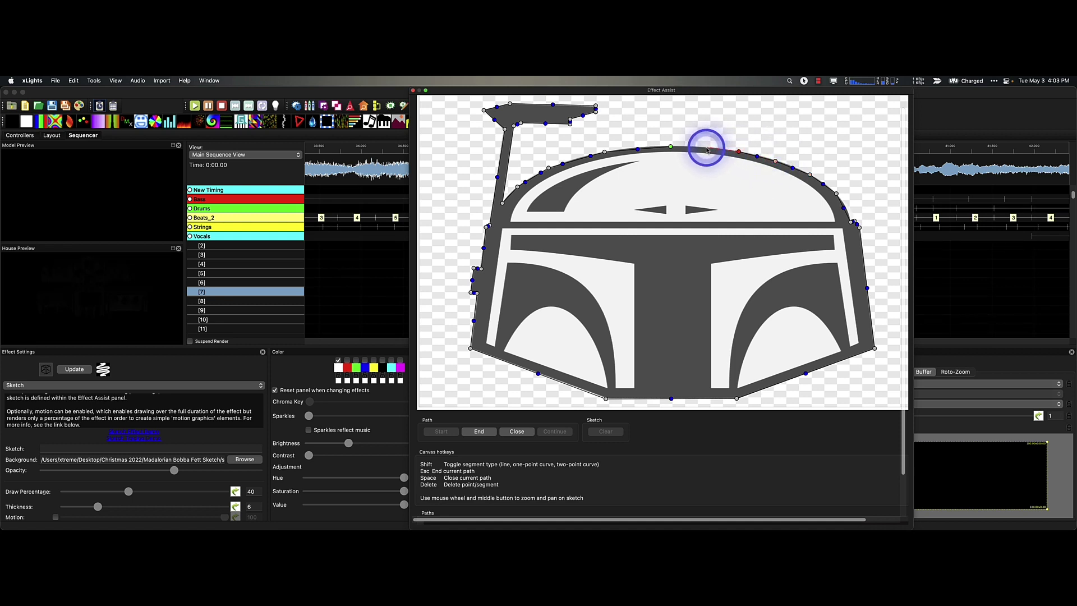
left_click(707, 149)
left_click(671, 147)
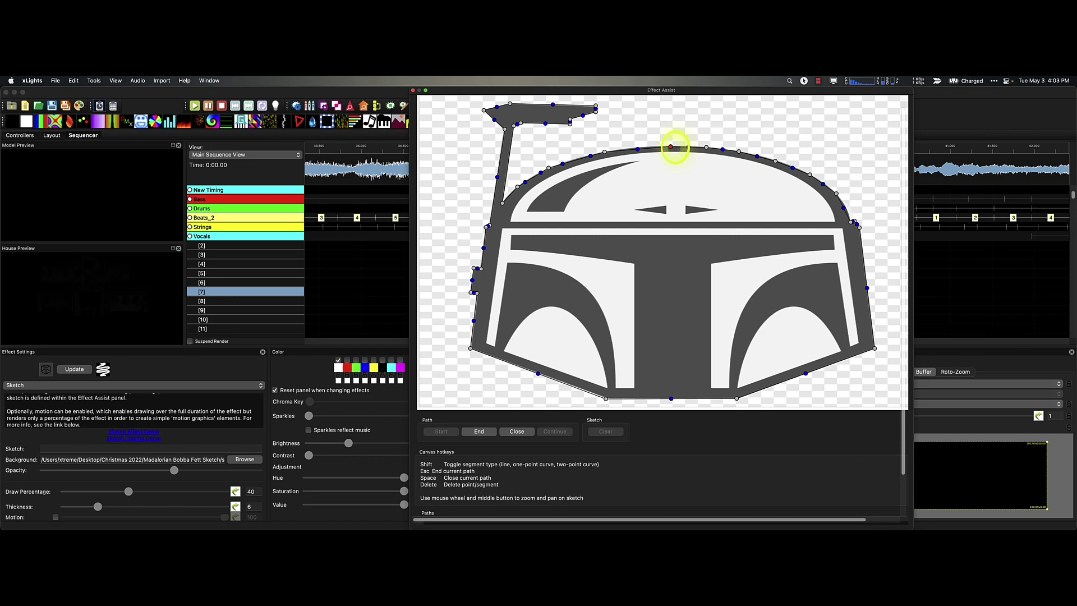
left_click(671, 148)
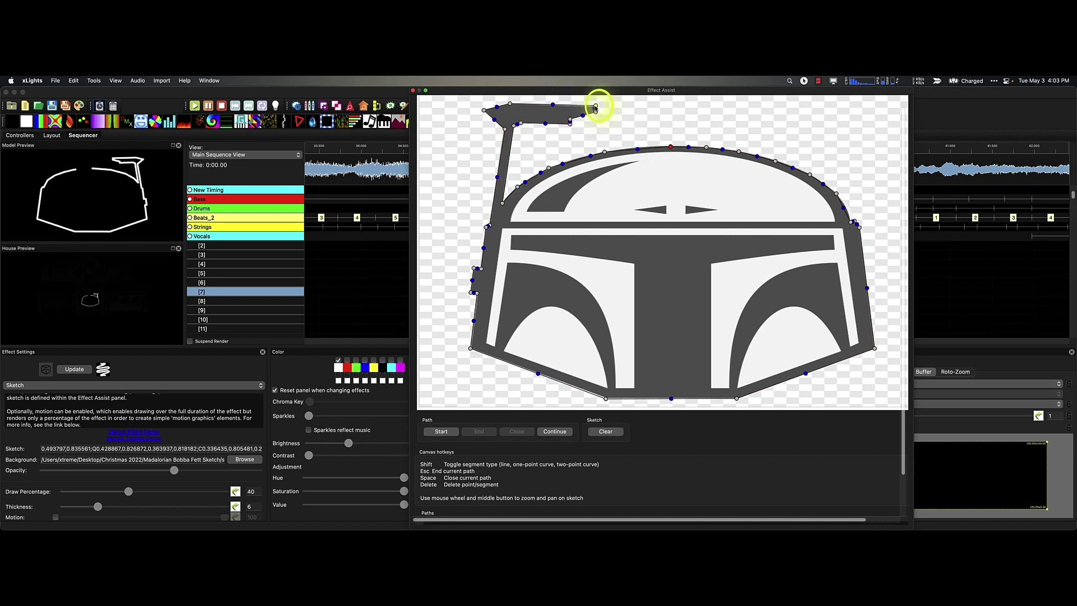
Examine the traced path's points and segment handles up close around the antenna and the dome
scroll(596, 106, "up", 4)
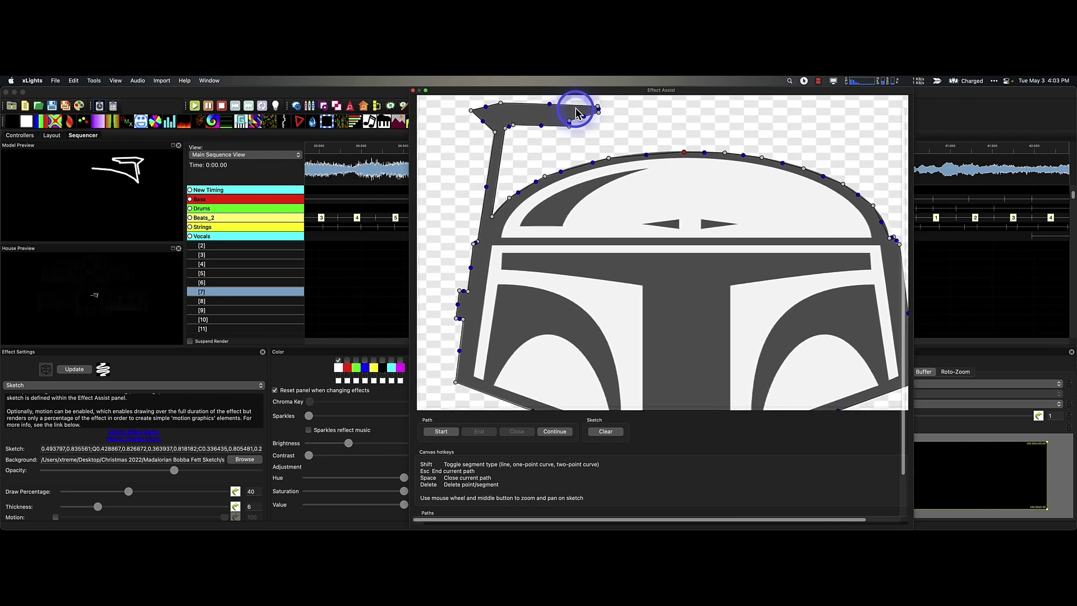
scroll(576, 112, "up", 1)
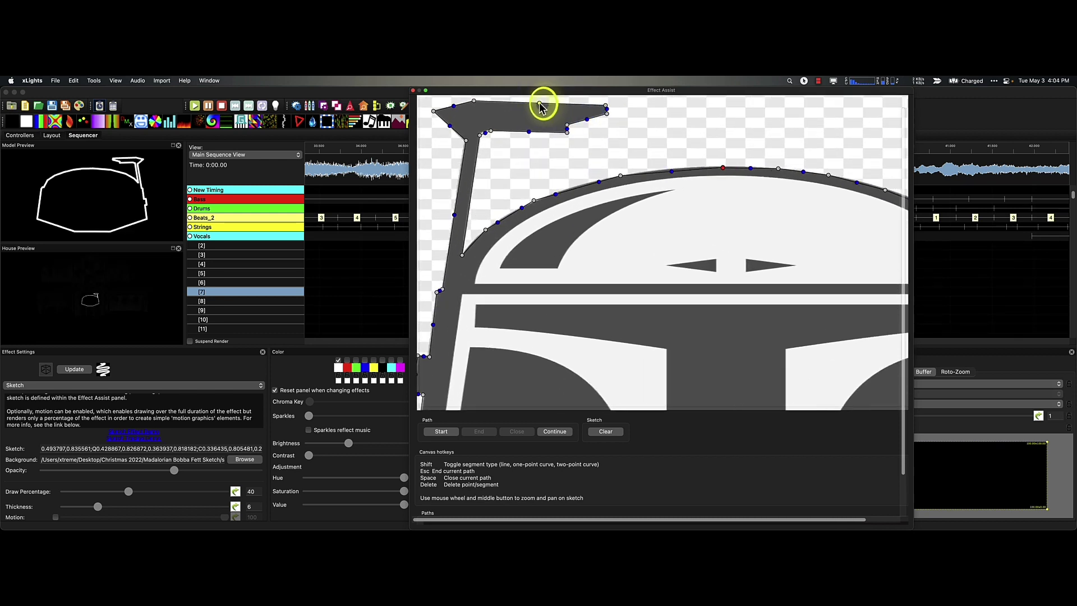
left_click(454, 105)
left_click(473, 102)
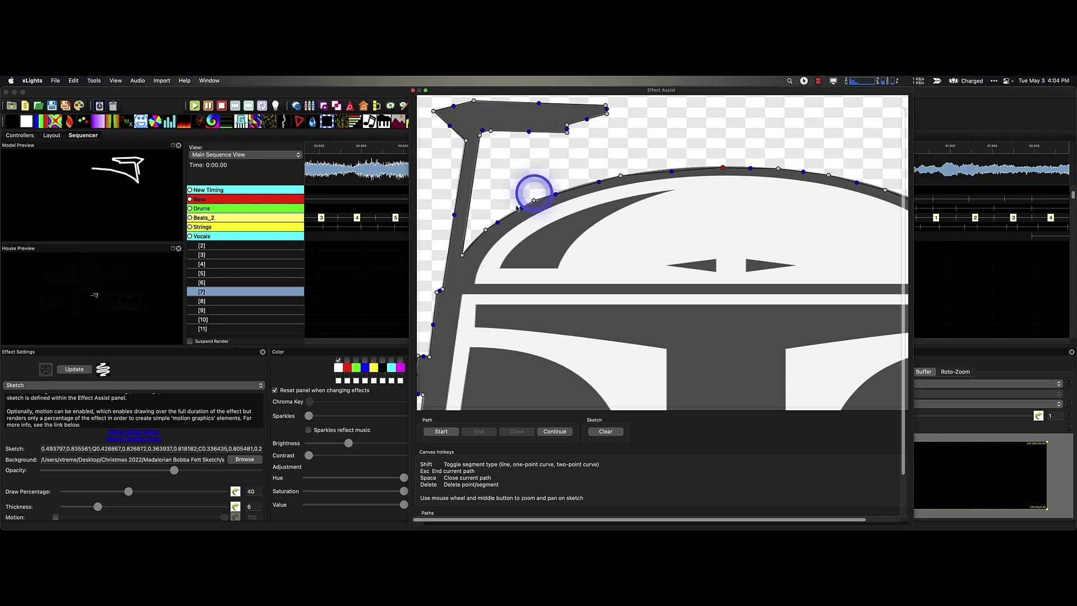
left_click_drag(542, 220, 520, 319)
scroll(519, 320, "down", 1)
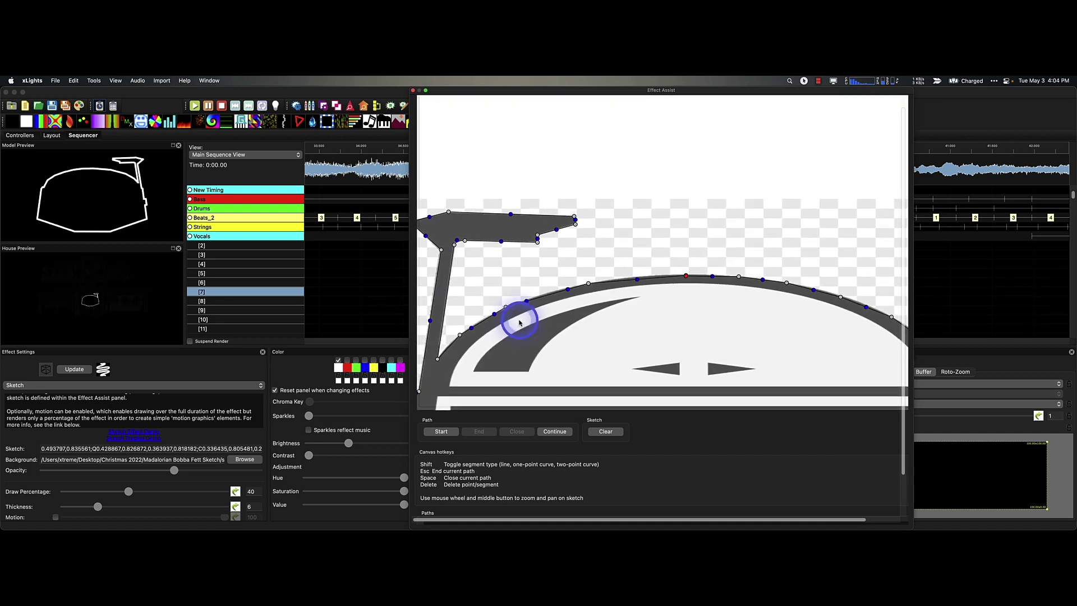
scroll(564, 291, "down", 5)
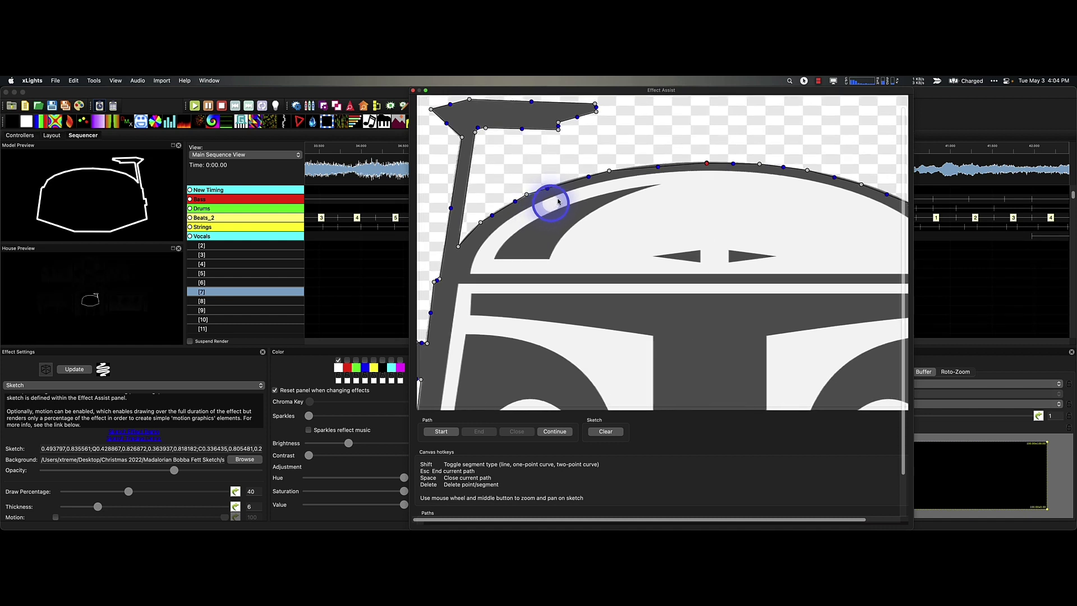
scroll(573, 185, "down", 3)
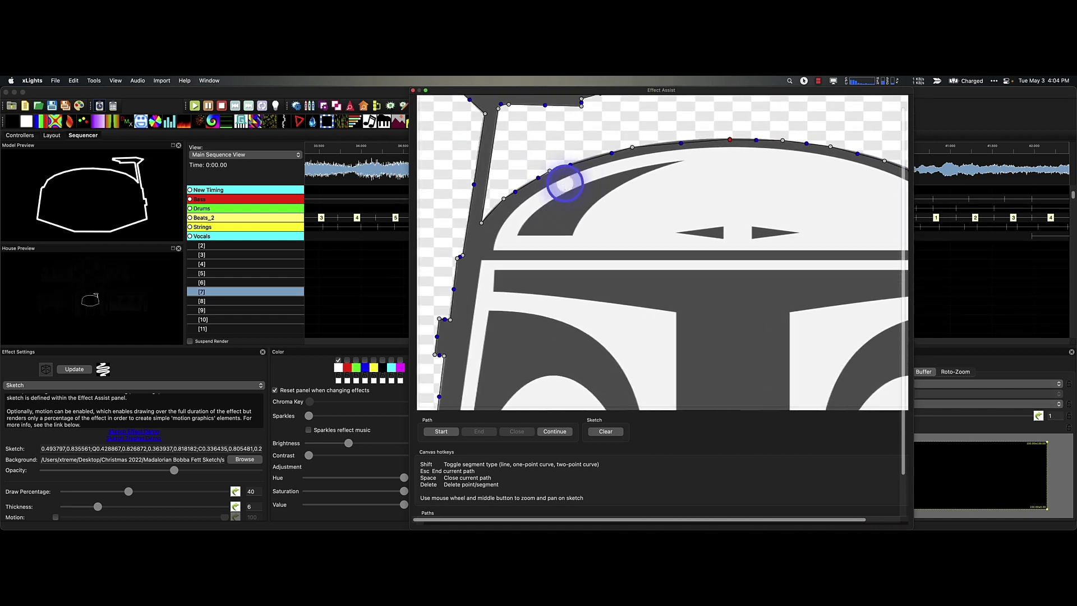
Adjust the curve handles along the dome's left side so the outline path follows the helmet's edge
left_click(514, 154)
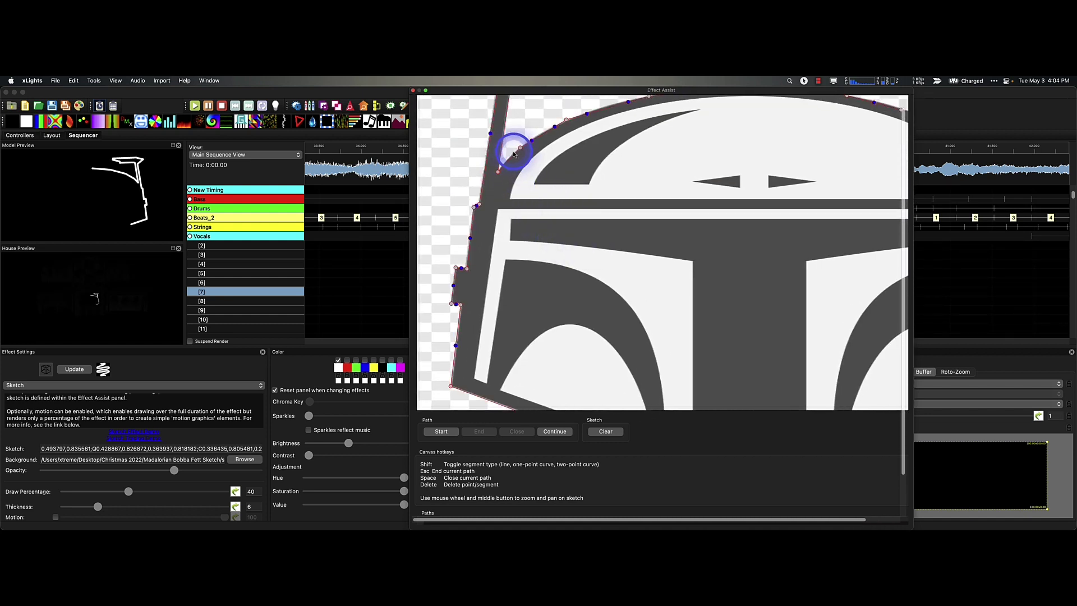
left_click(517, 154)
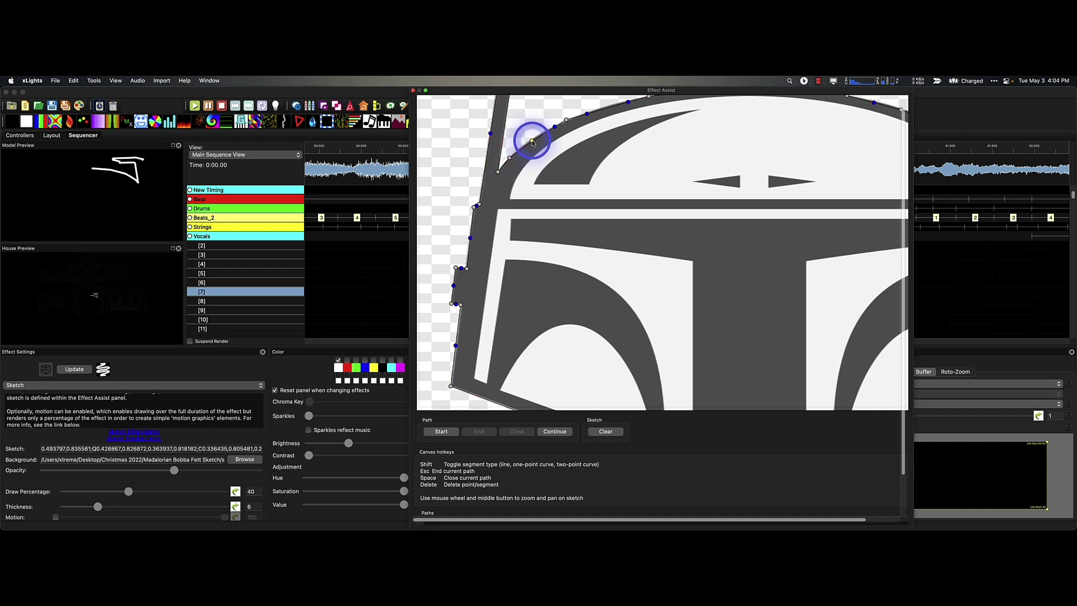
left_click_drag(532, 140, 567, 122)
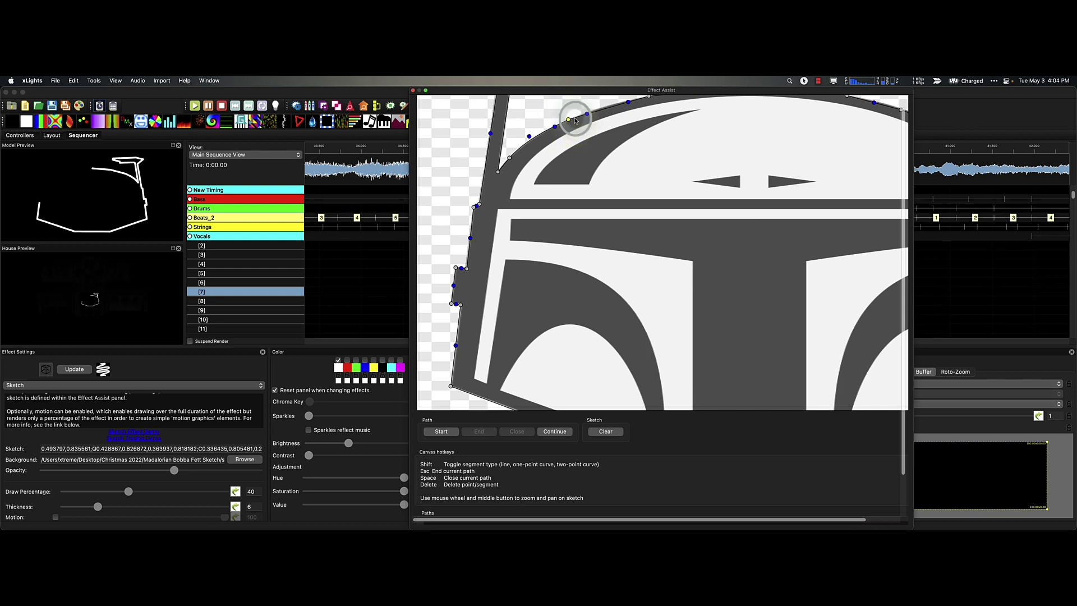
left_click(586, 113)
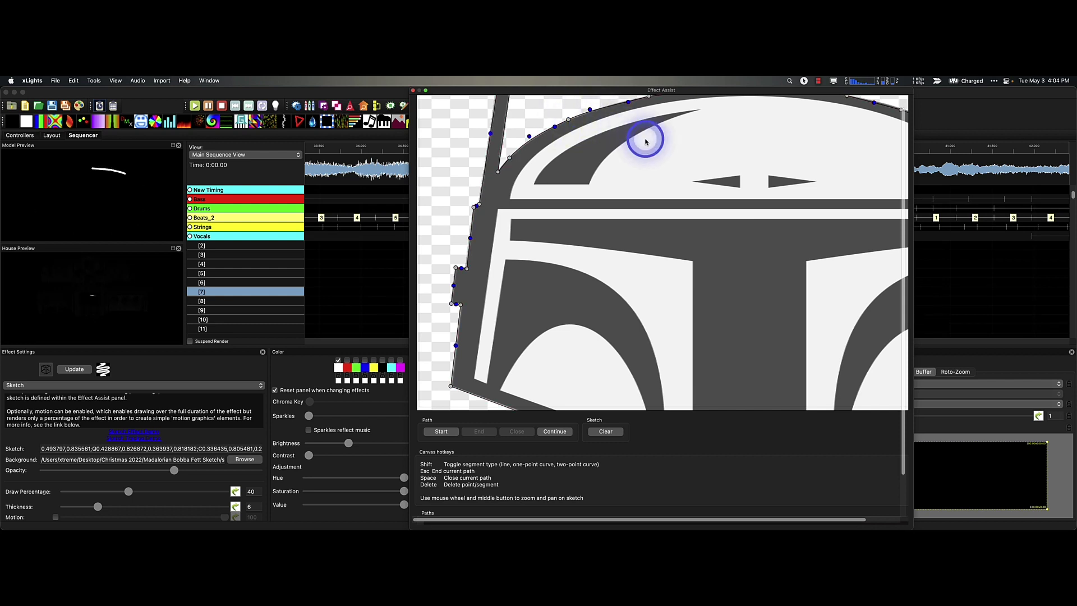
left_click_drag(644, 139, 503, 321)
scroll(505, 292, "up", 5)
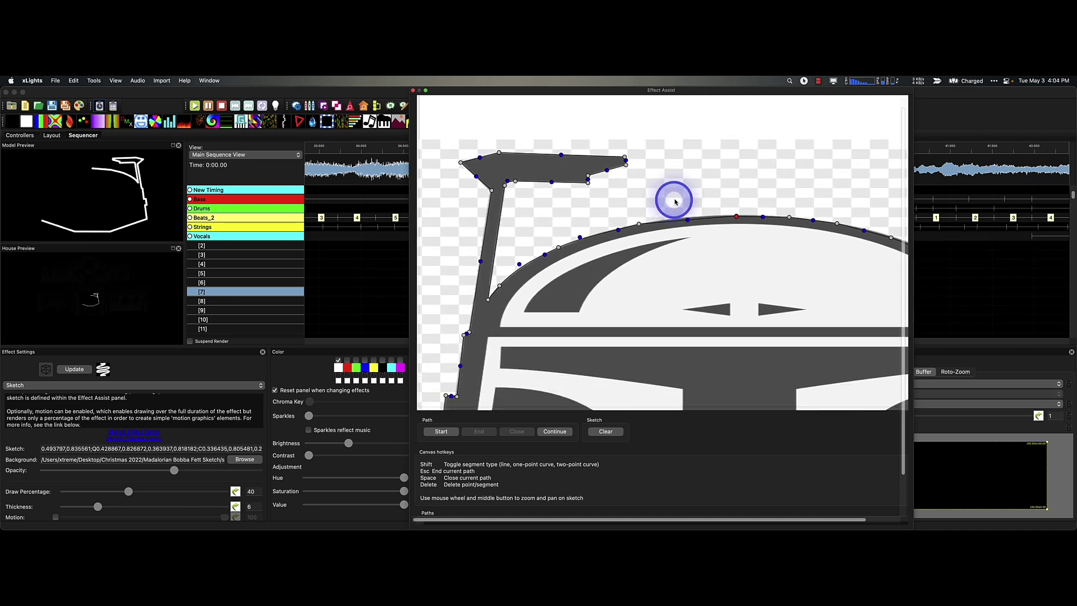
mouse_move(735, 201)
left_mouse_down()
mouse_move(576, 212)
mouse_move(587, 206)
mouse_move(535, 193)
left_mouse_up()
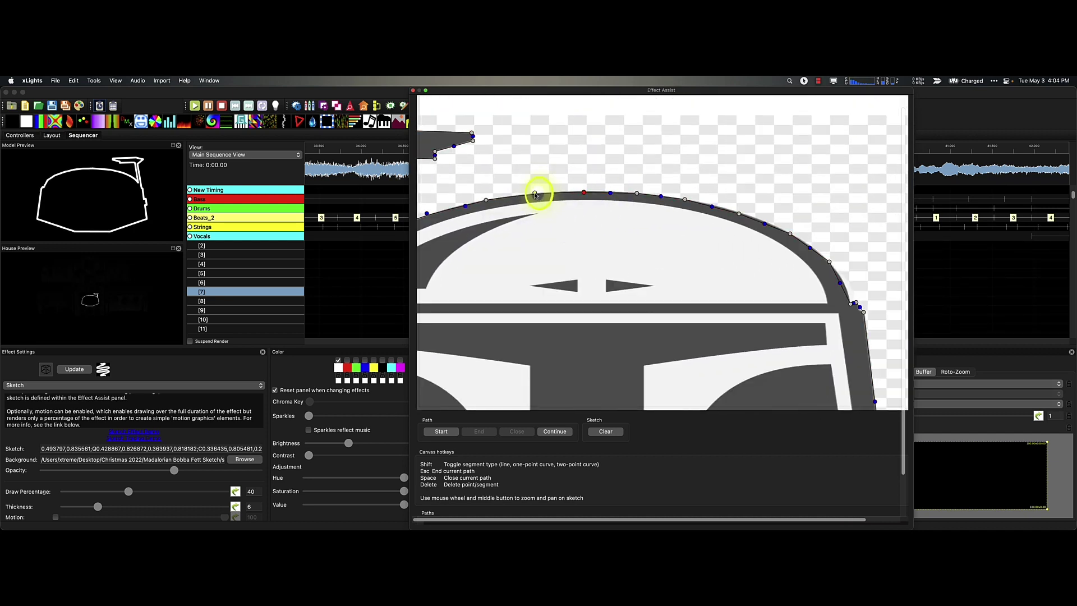
mouse_move(465, 206)
left_mouse_down()
mouse_move(452, 203)
mouse_move(465, 205)
left_mouse_up()
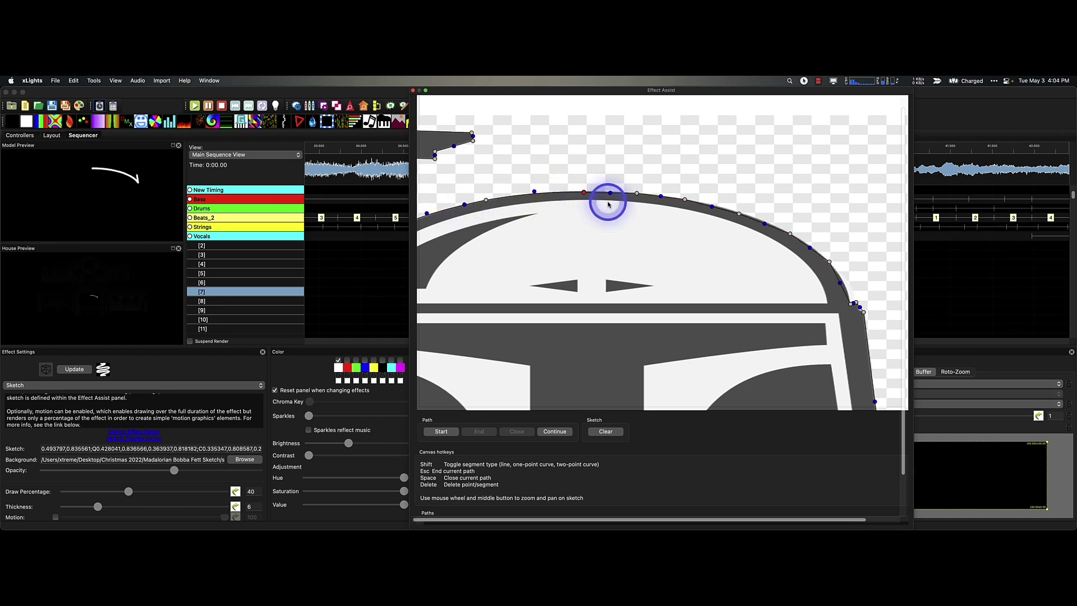
Adjust the curve handle and the path's start point at the top of the dome to fit the helmet's edge
left_click(612, 194)
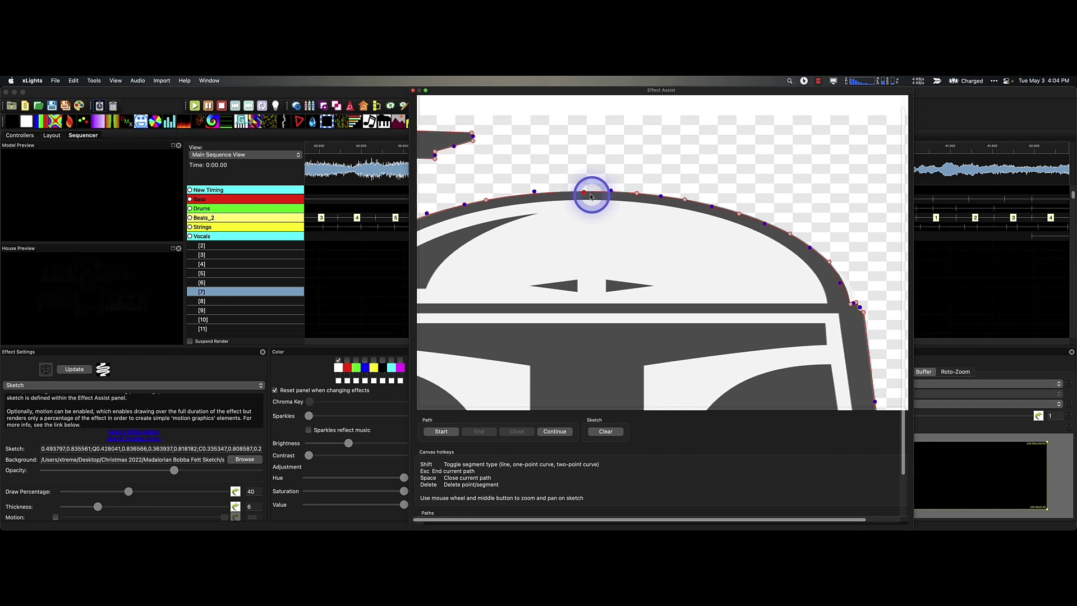
left_click(583, 193)
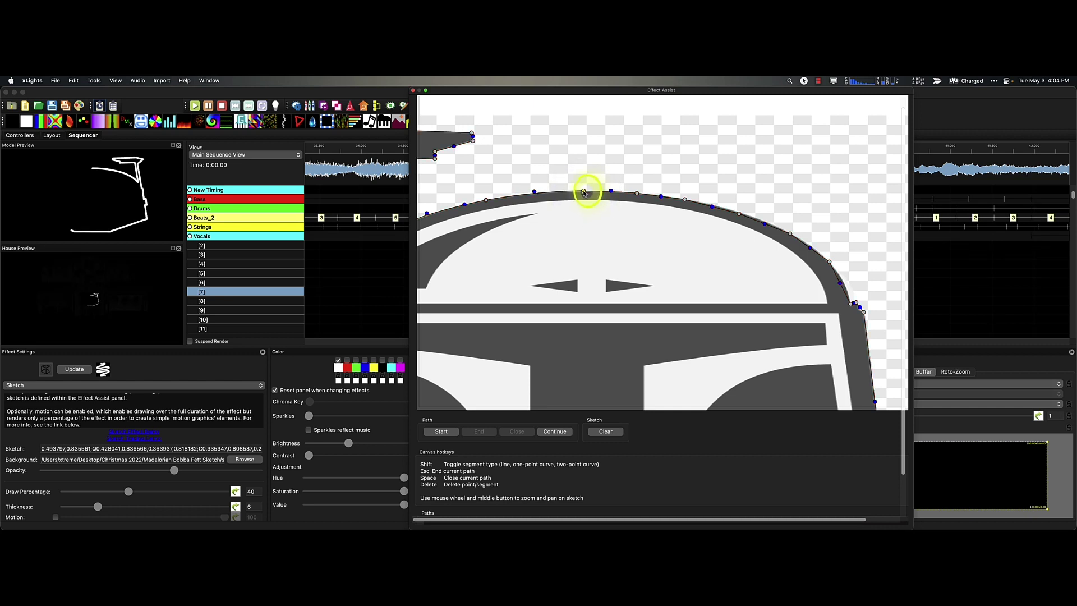
left_click_drag(584, 193, 583, 193)
left_click(585, 198)
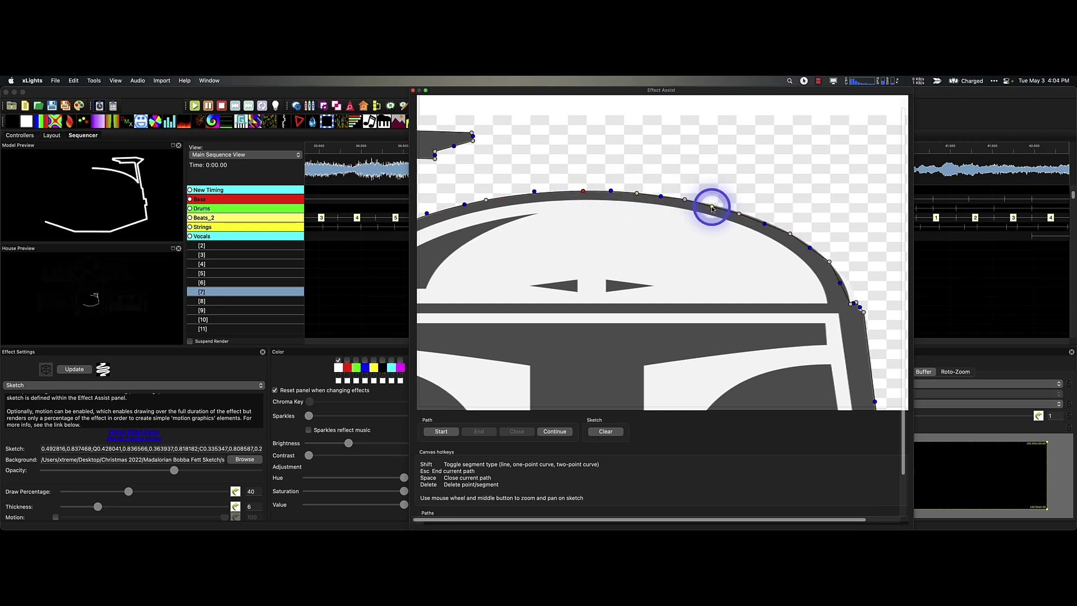
Pull the curve handles along the dome's right side outward to the helmet's edge, down to the small notch
left_click(714, 207)
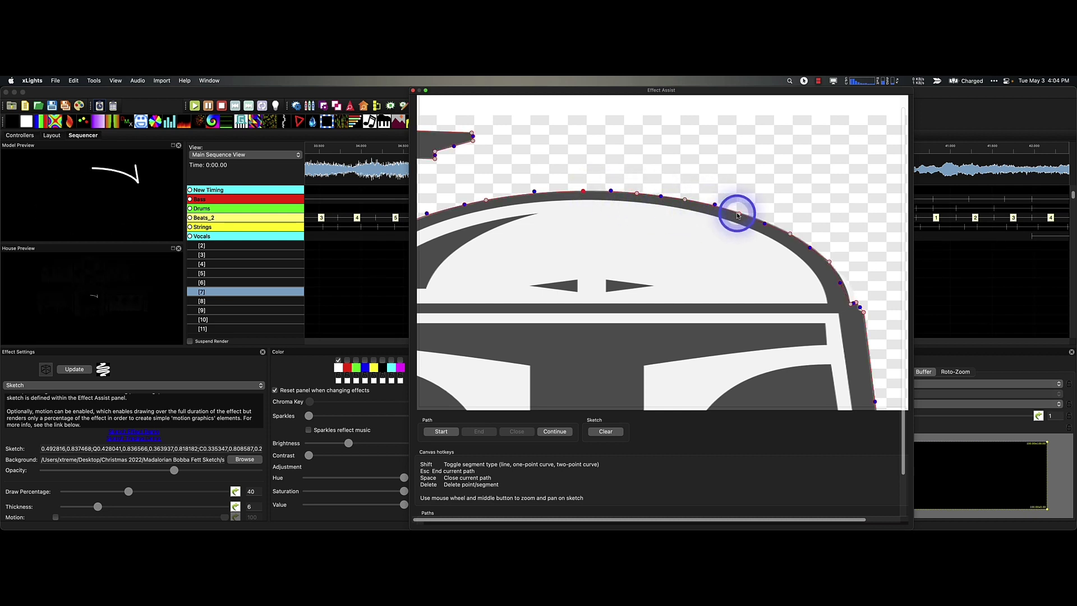
left_click(740, 214)
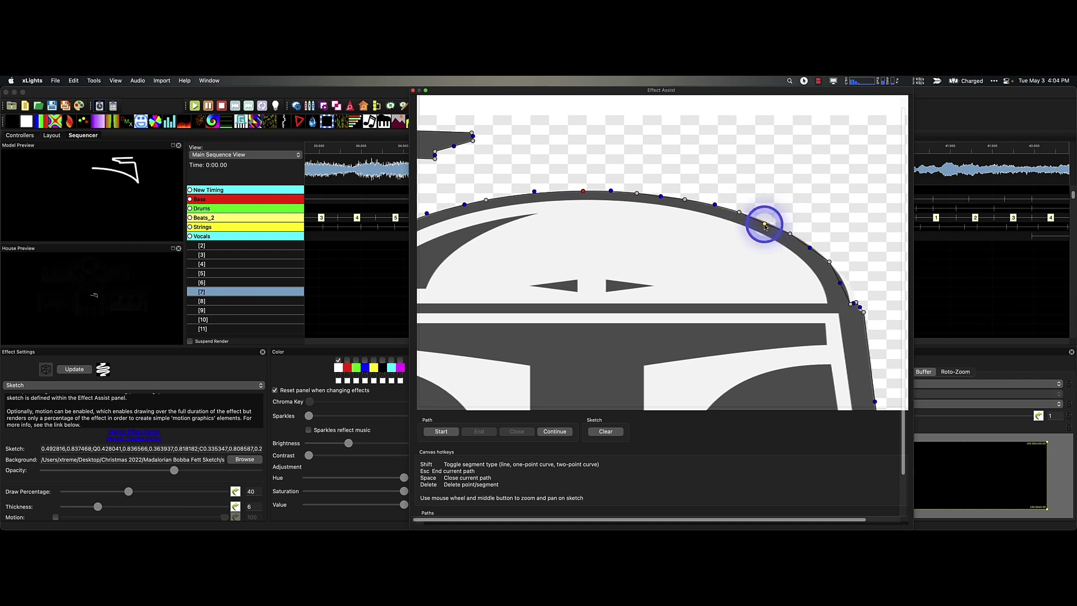
left_click(767, 224)
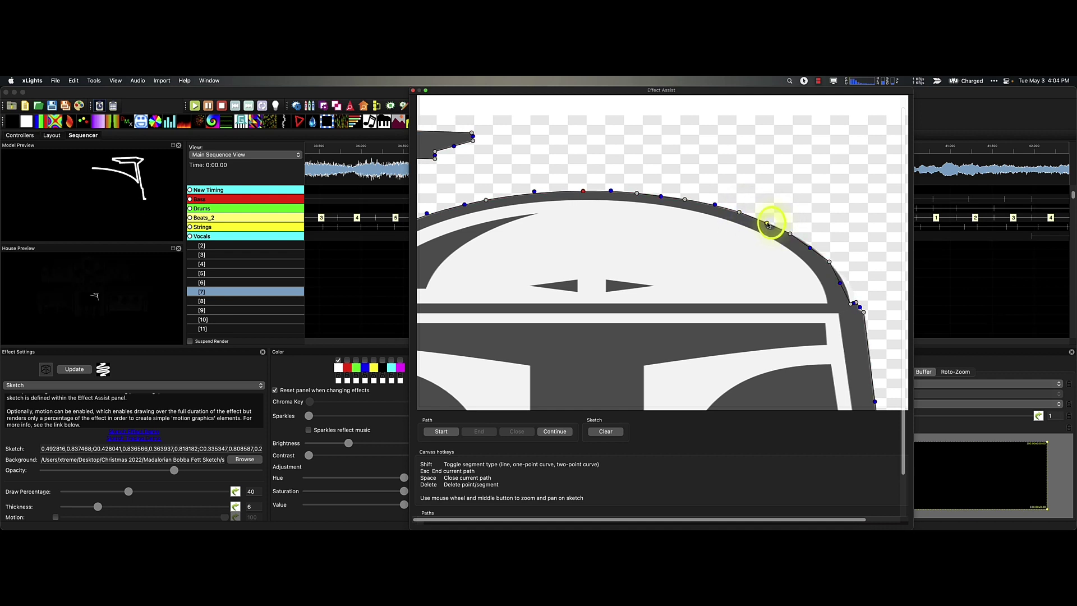
left_click(812, 247)
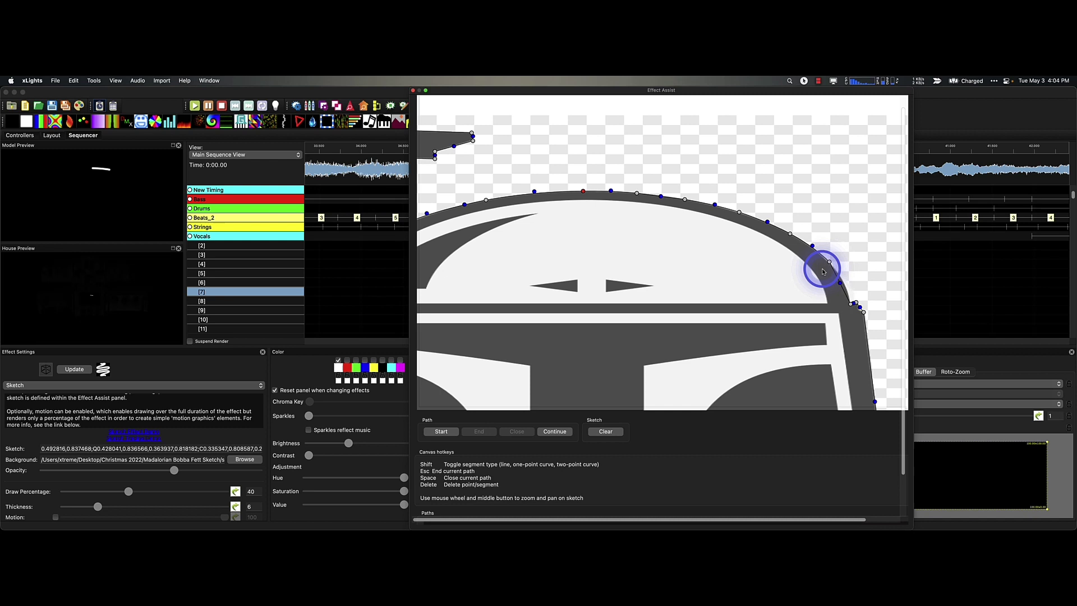
left_click(845, 283)
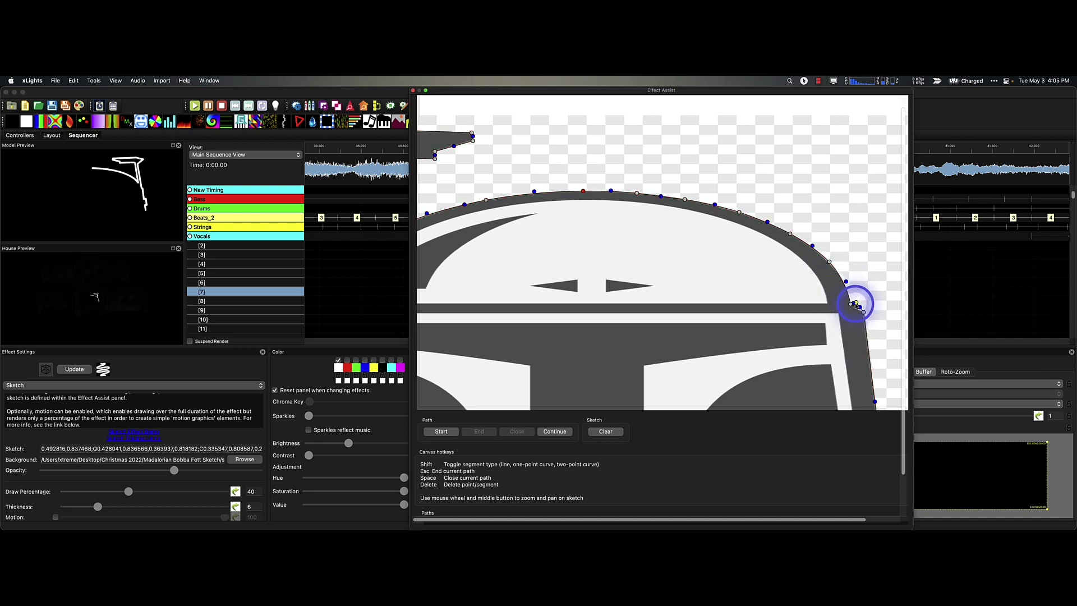
left_click(862, 310)
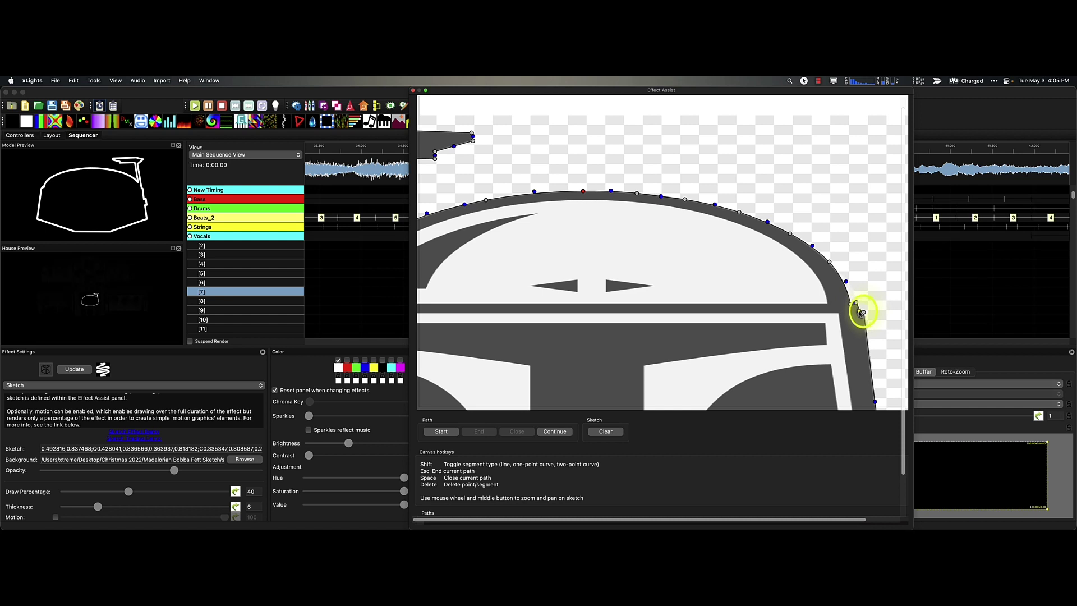
Nudge the outline's two bottom corner points and its lower-left corner point onto the helmet's edge
scroll(837, 319, "down", 3)
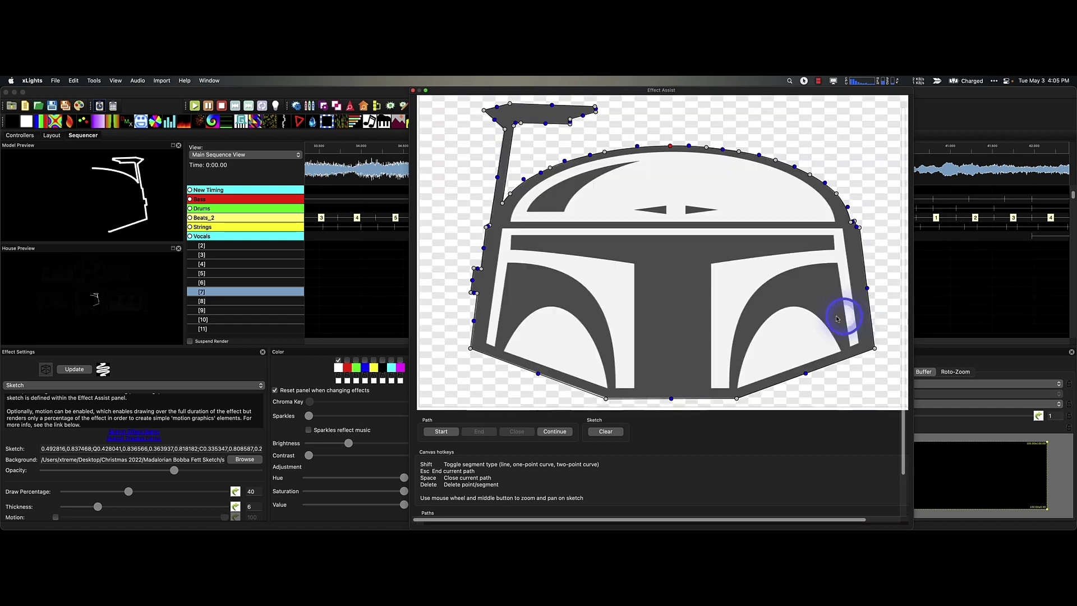
left_click(743, 400)
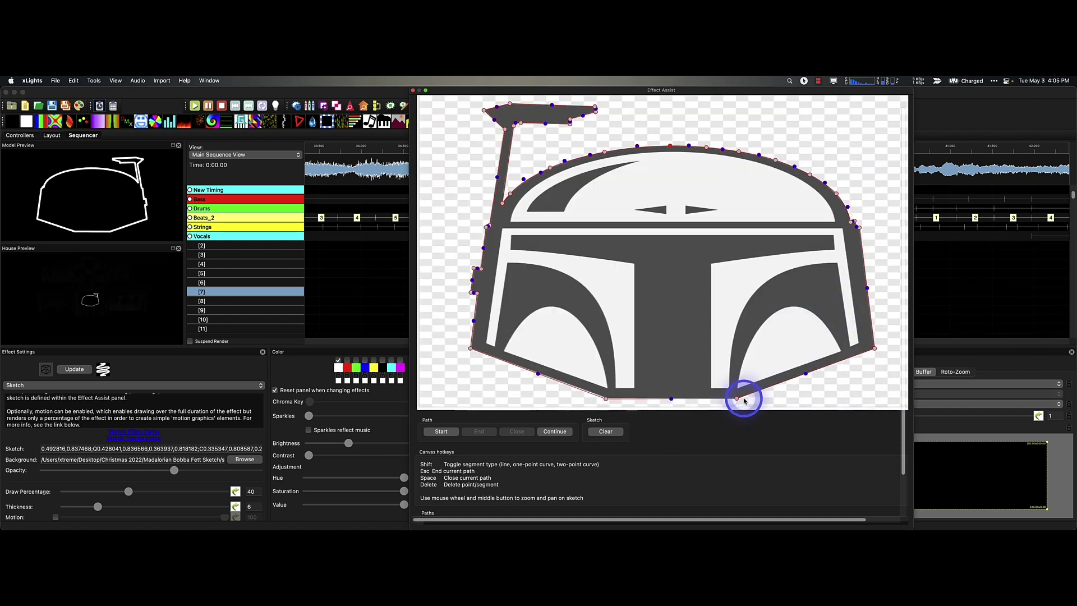
left_click_drag(737, 399, 737, 398)
left_click_drag(606, 399, 606, 398)
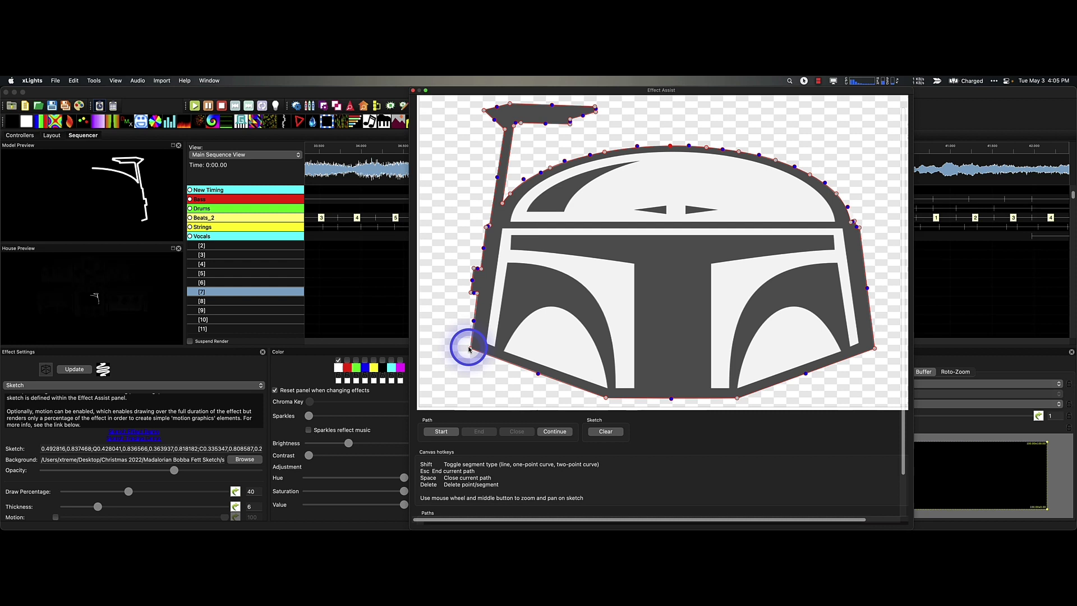
left_click_drag(470, 348, 470, 347)
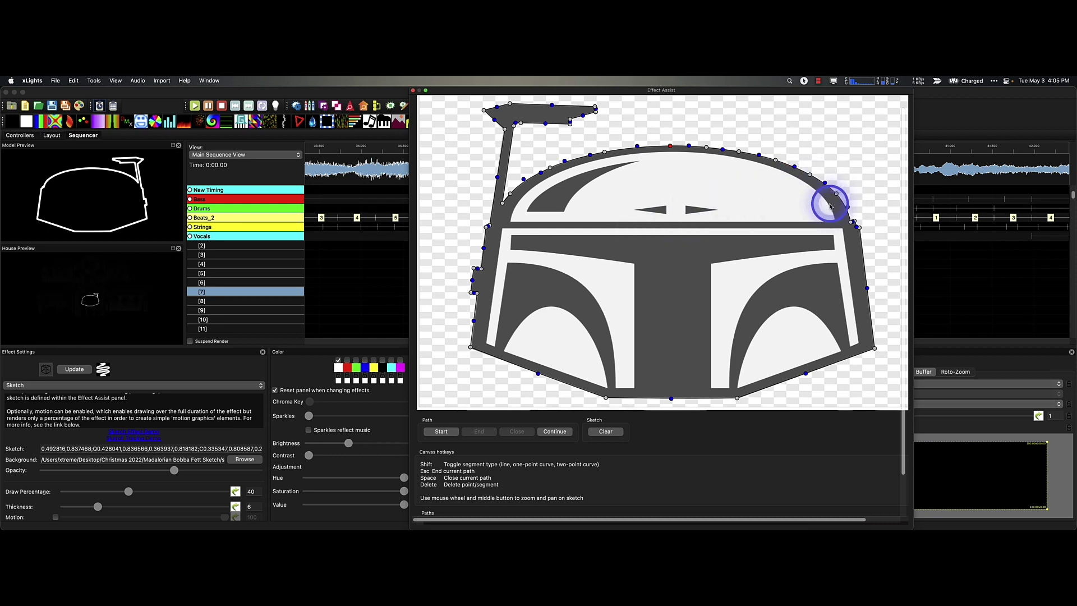
left_click(836, 194)
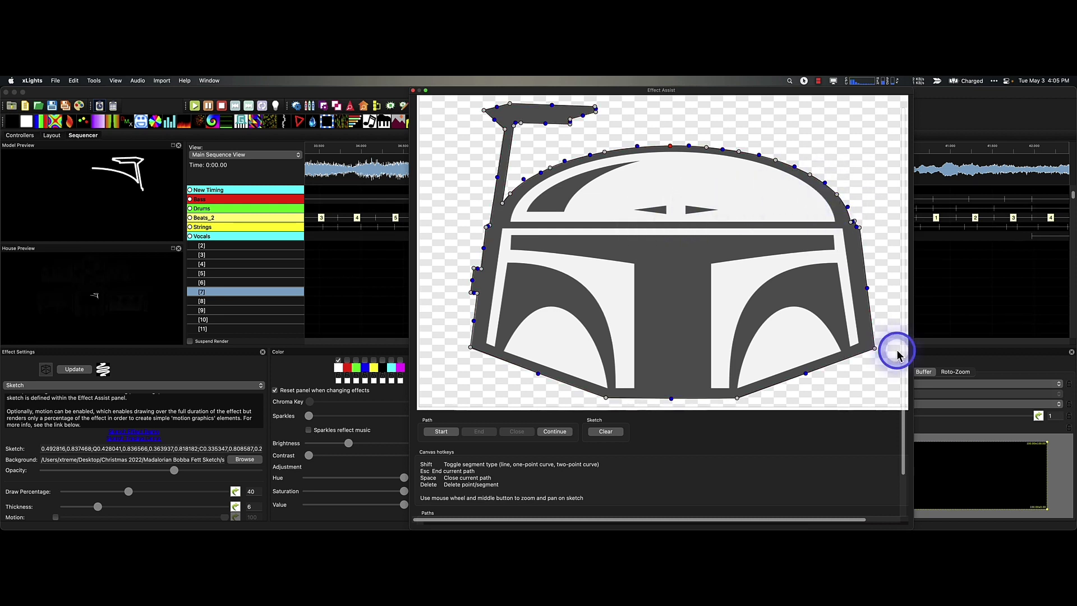
scroll(676, 468, "down", 2)
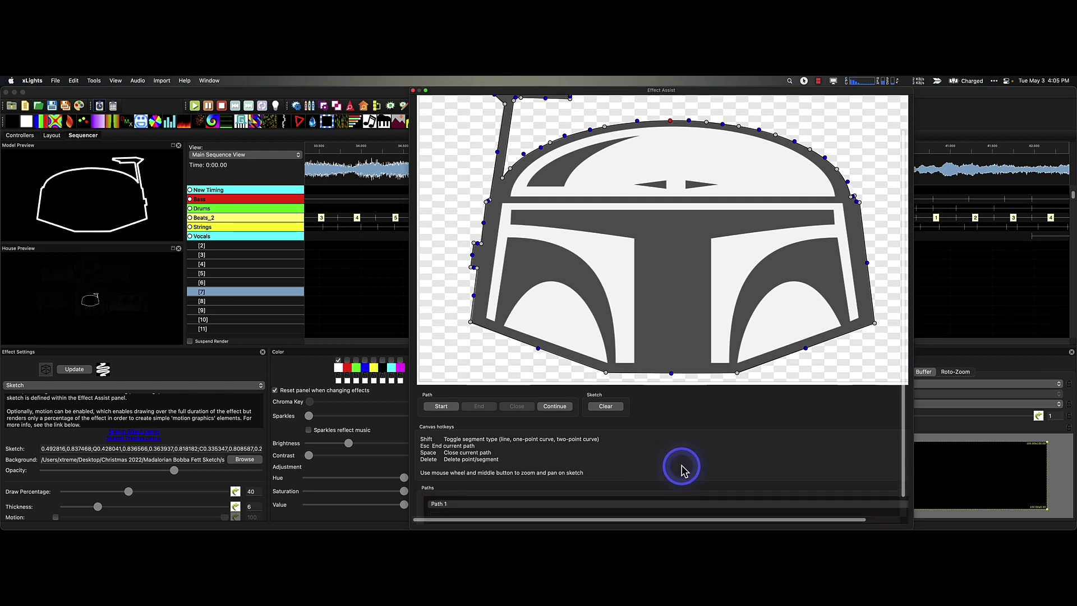
scroll(780, 371, "up", 3)
scroll(780, 370, "down", 3)
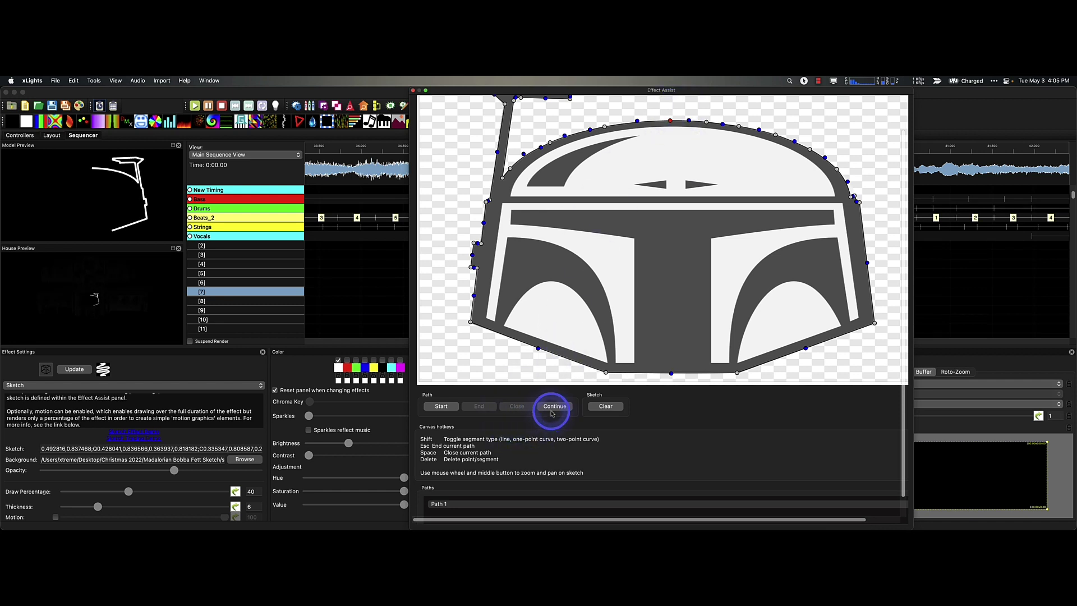
left_click(558, 406)
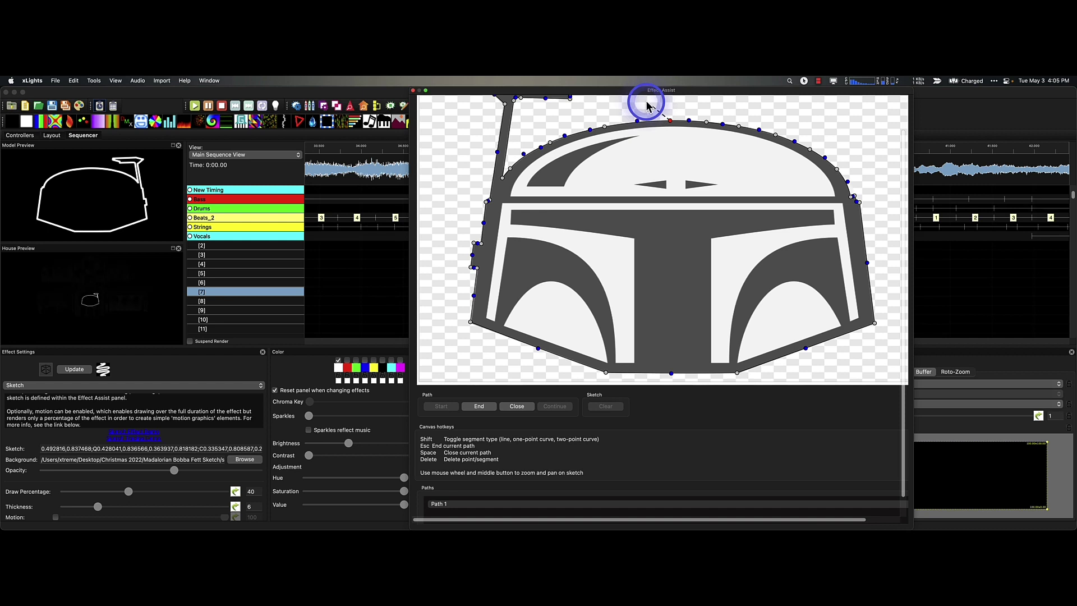
key("Escape")
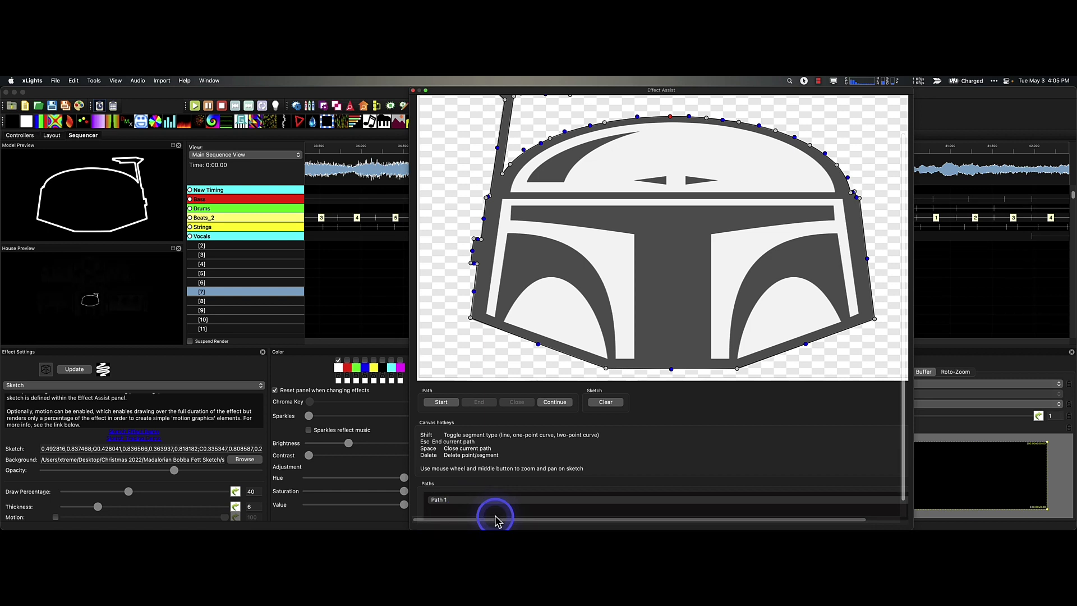
Start a new path at the right tip of the dome's dark stripe and trace its upper curved edge to the lower-left corner
left_click(441, 402)
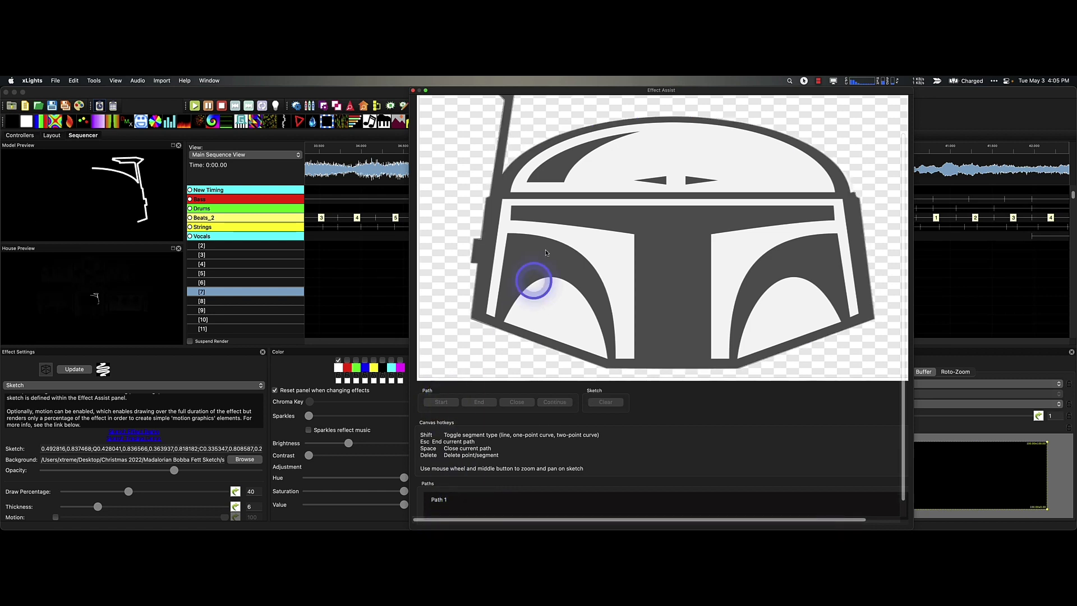
left_click(639, 133)
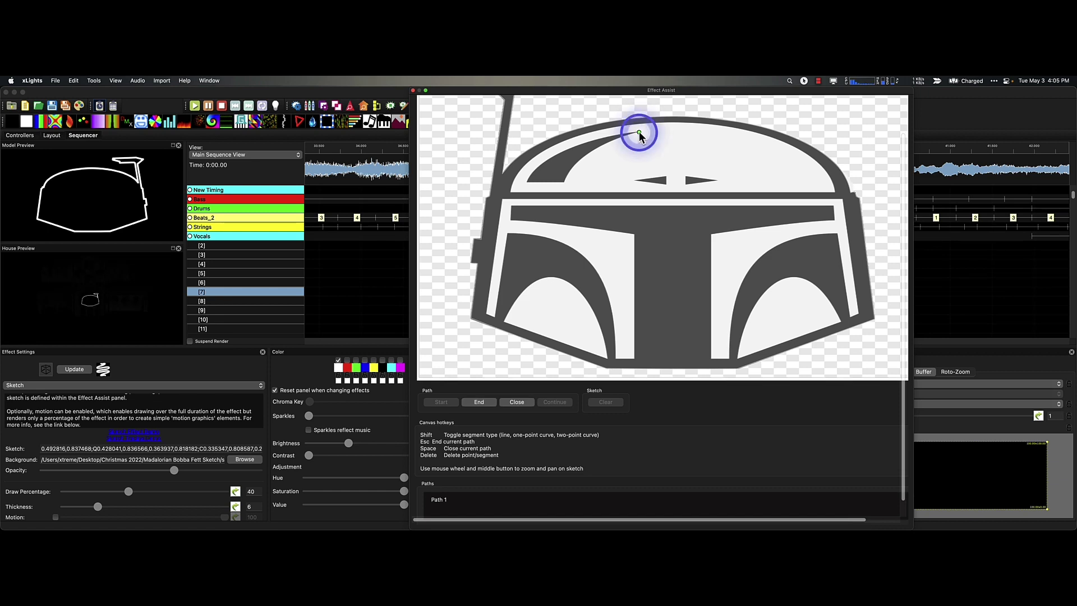
left_click(598, 140)
left_click(558, 156)
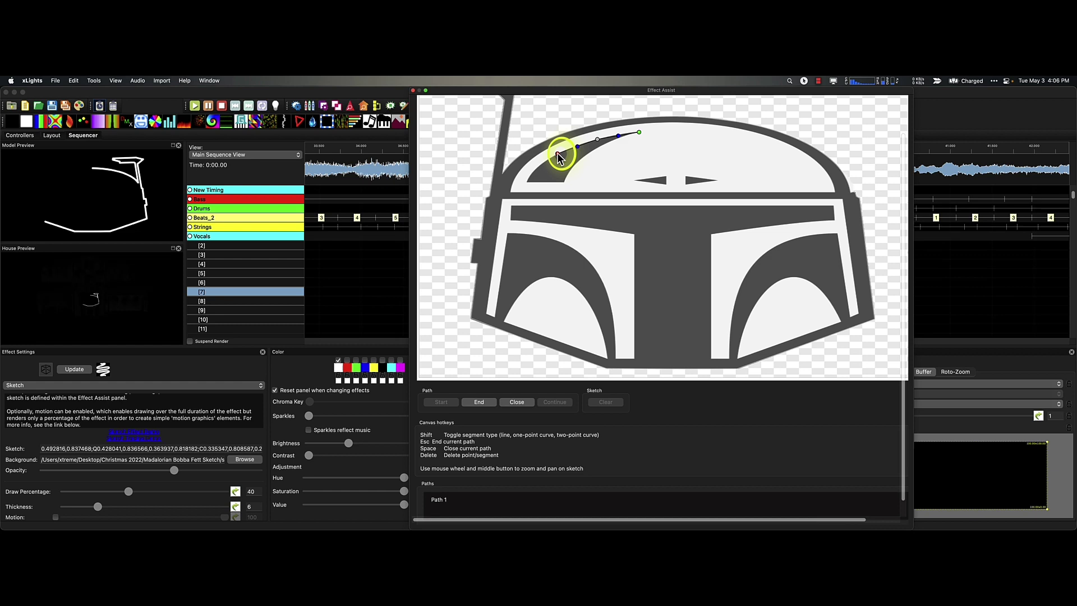
left_click(533, 172)
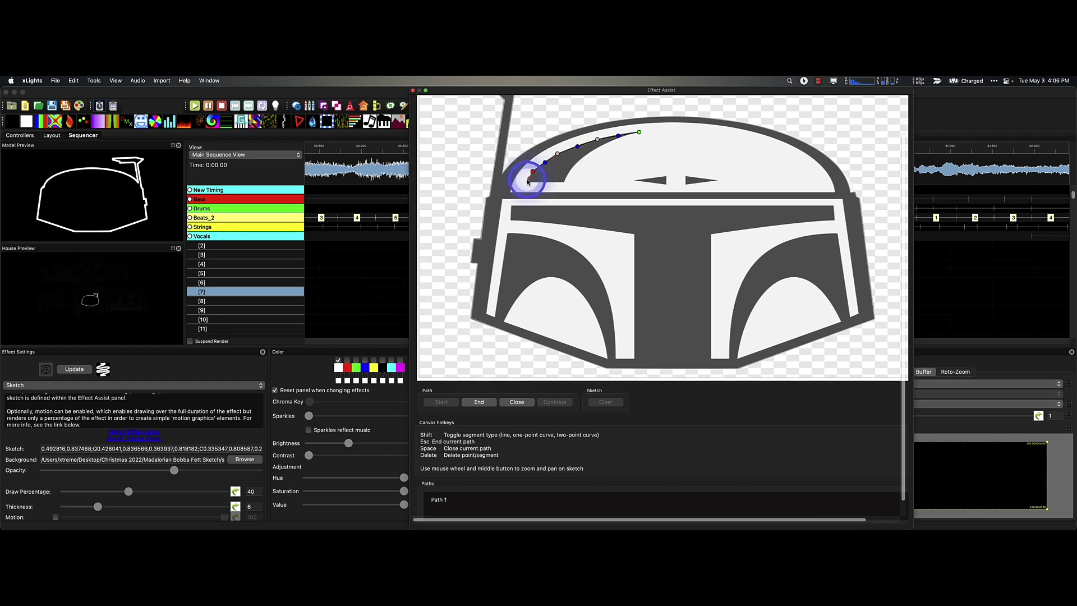
left_click(526, 182)
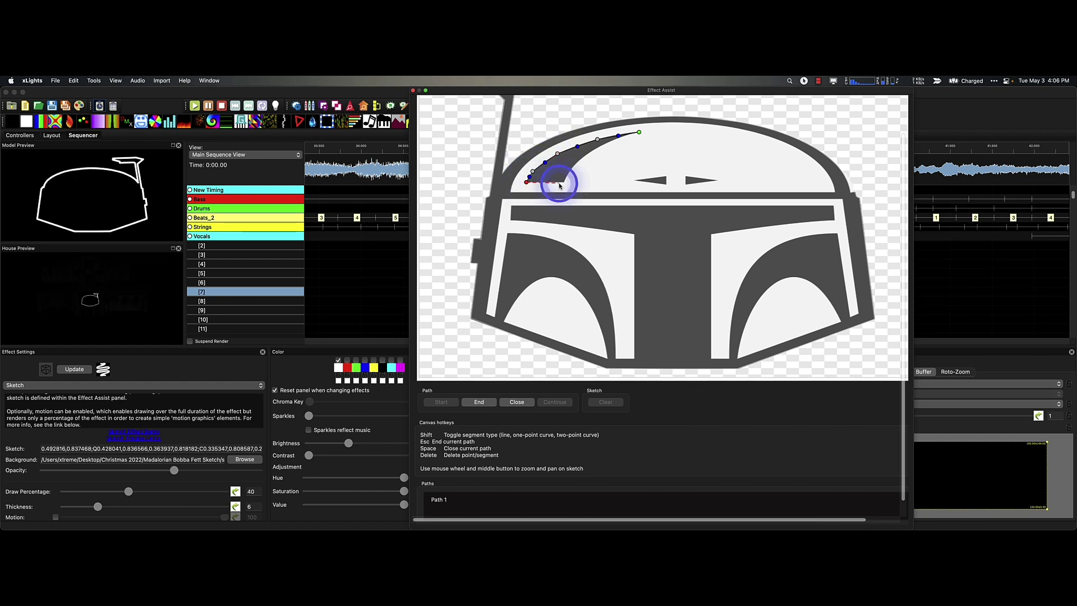
Trace the dark stripe's bottom edge and inner curve back to its right tip, and end the path there
left_click(564, 181)
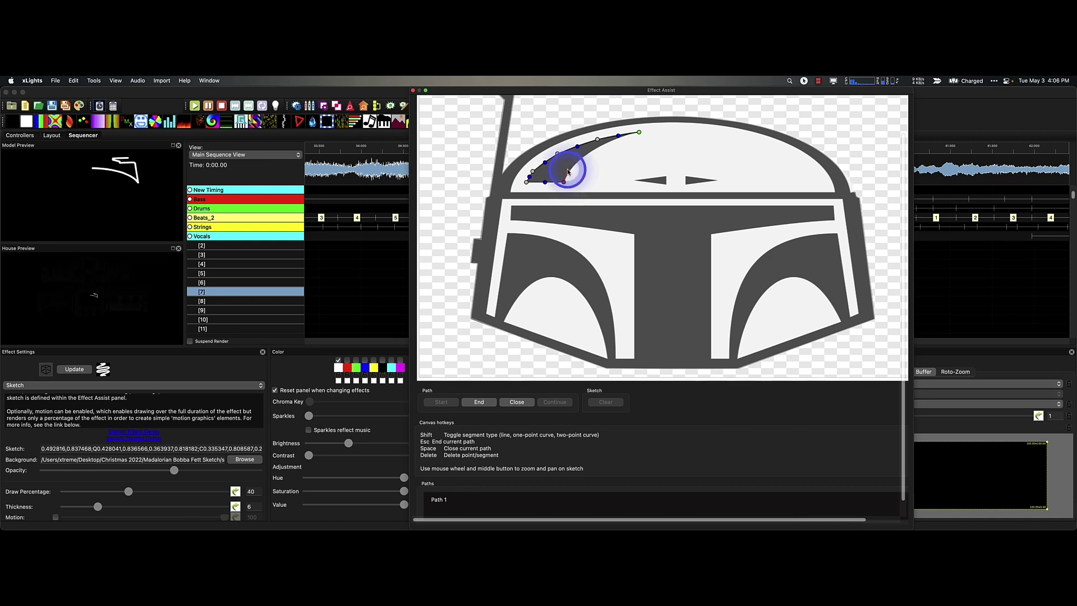
left_click(570, 171)
left_click(586, 155)
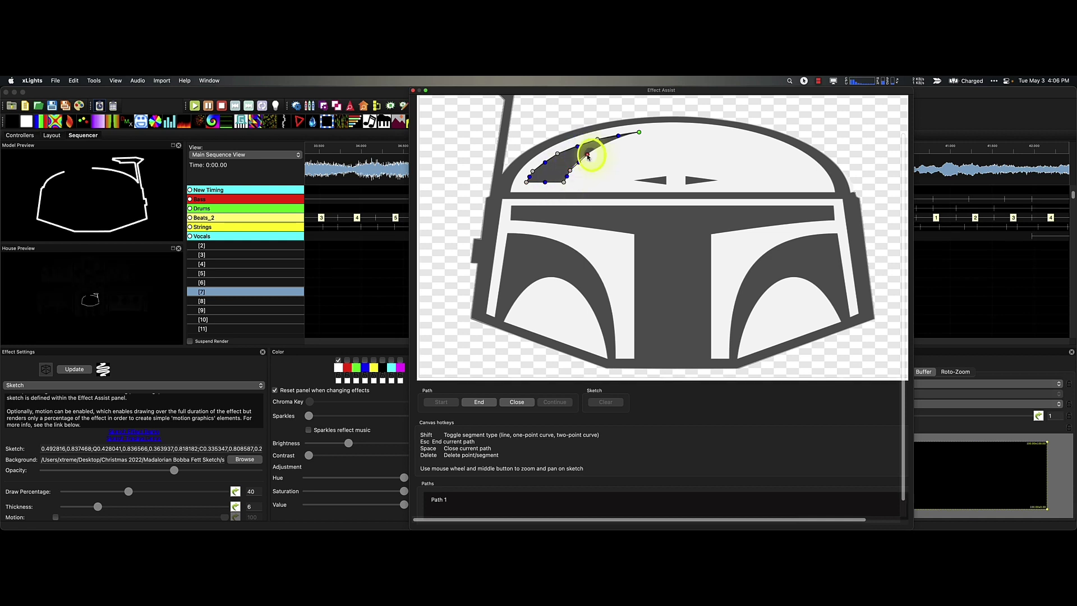
left_click(606, 144)
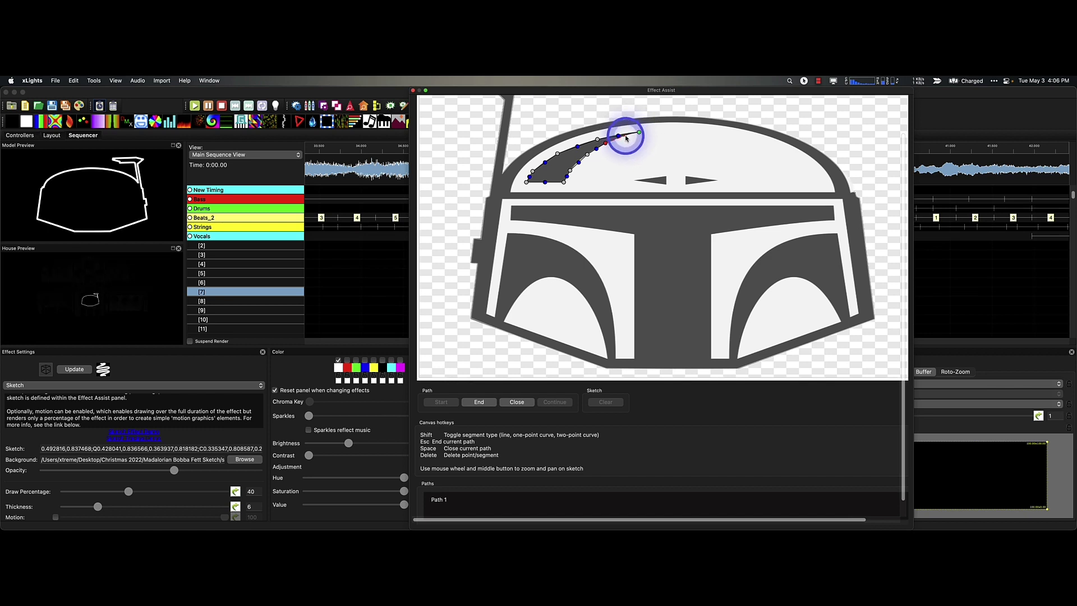
left_click(626, 135)
left_click(640, 133)
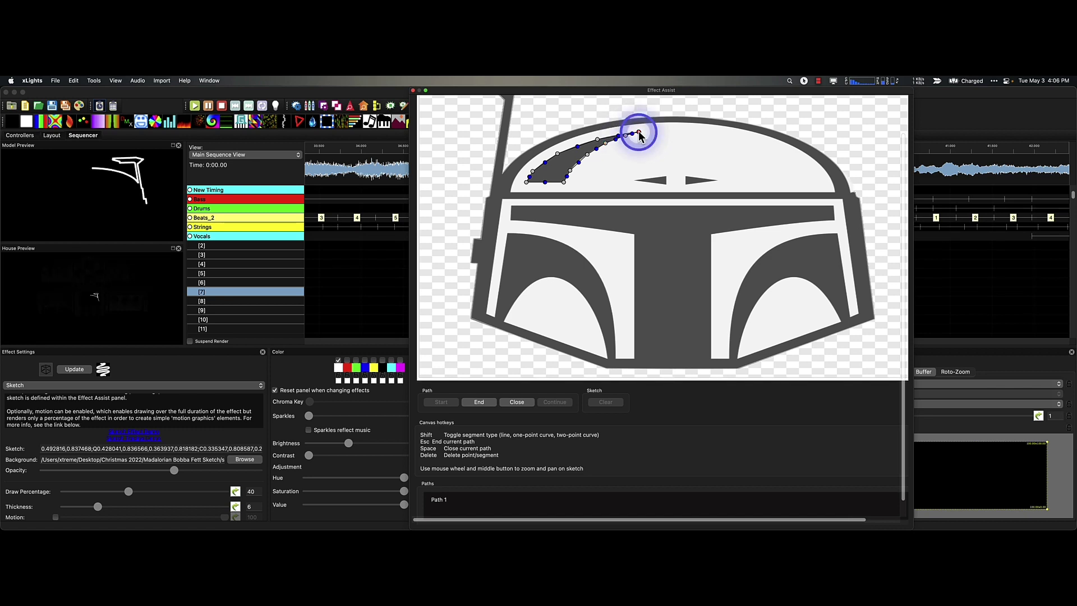
key("Escape")
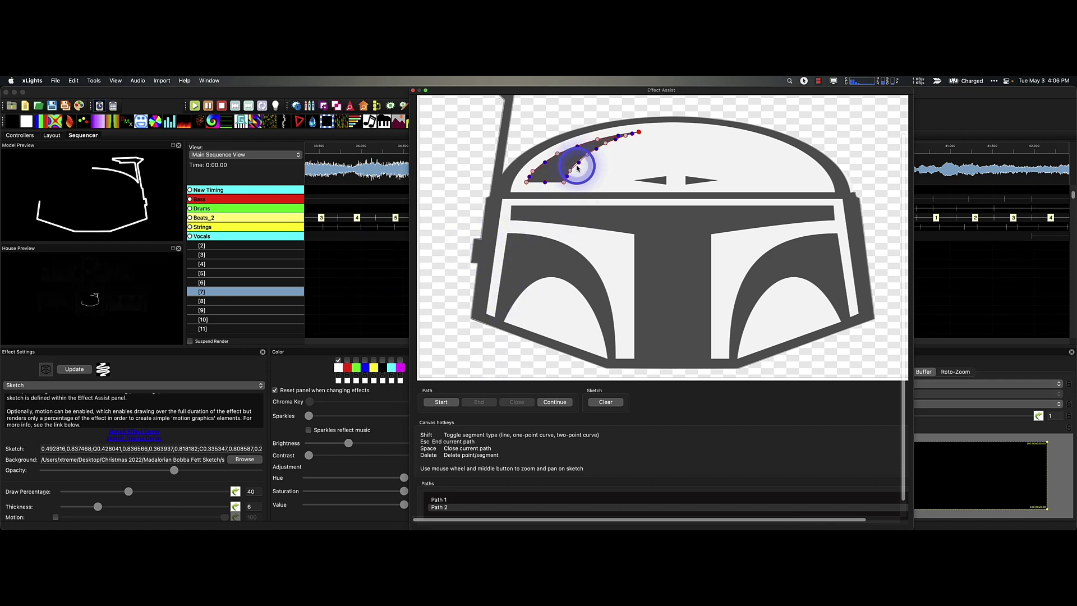
Adjust the curve handles along the stripe's inner edge, near its lower-right corner, to follow the background image
scroll(578, 167, "up", 5)
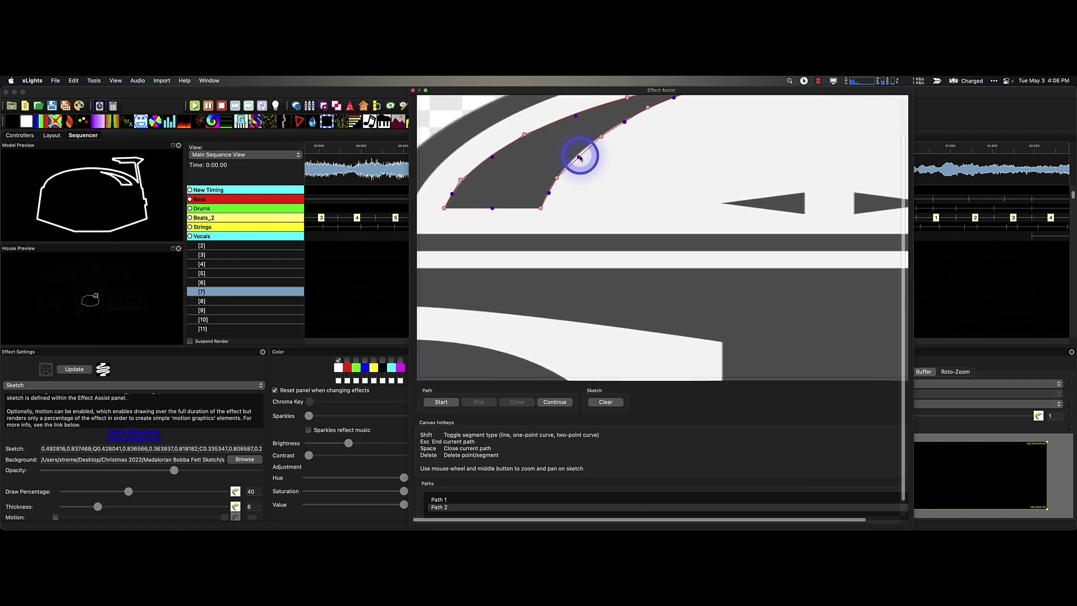
left_click(580, 157)
left_click_drag(578, 153, 623, 122)
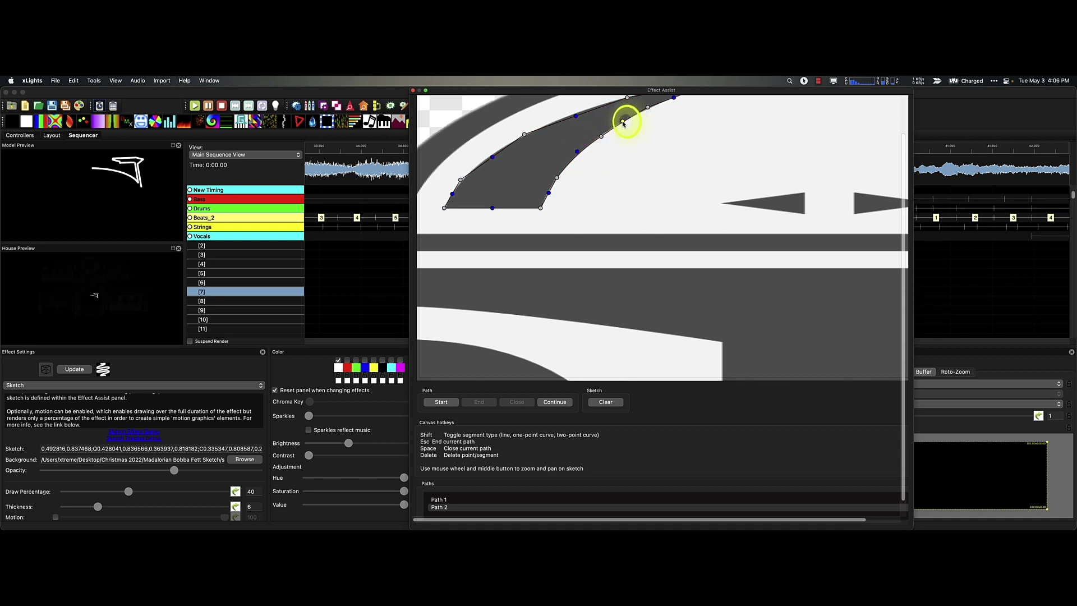
left_click(548, 193)
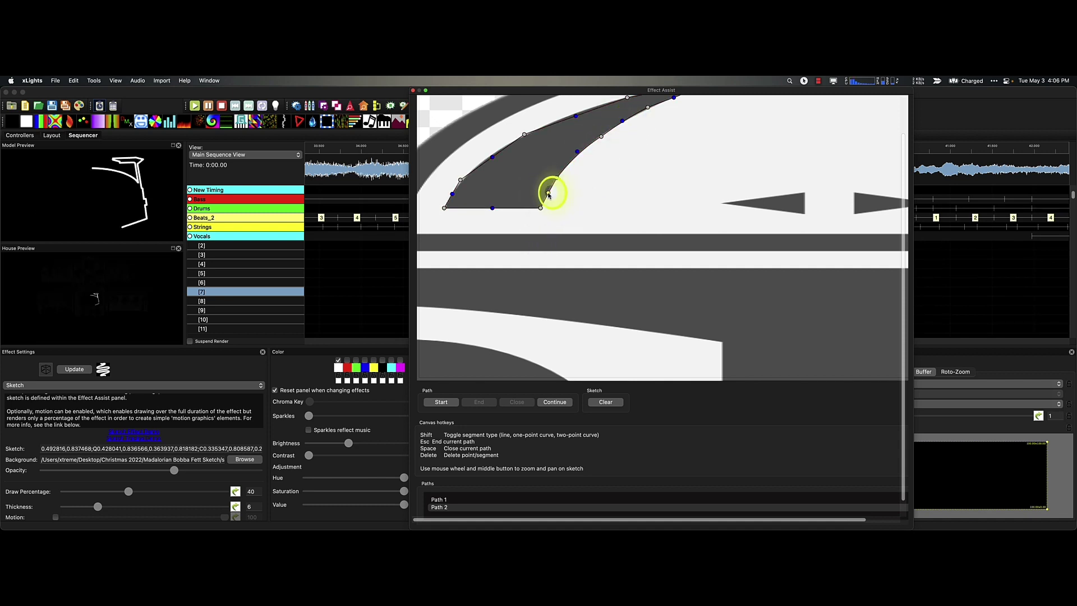
Nudge the points and curve handles along the lower half of the stripe's upper edge onto the image's edge
left_click(464, 176)
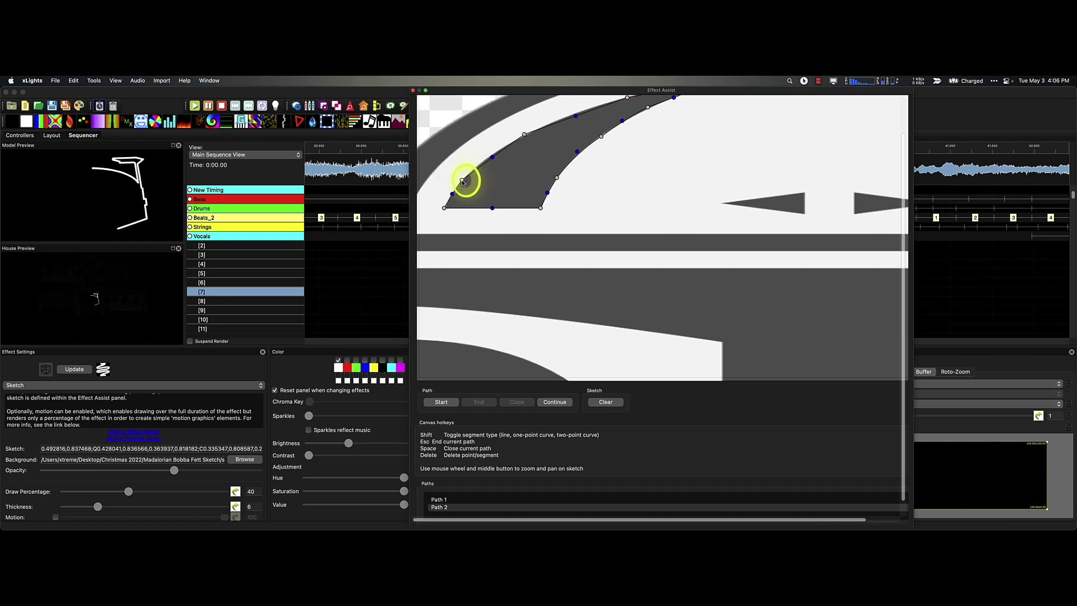
left_click(491, 158)
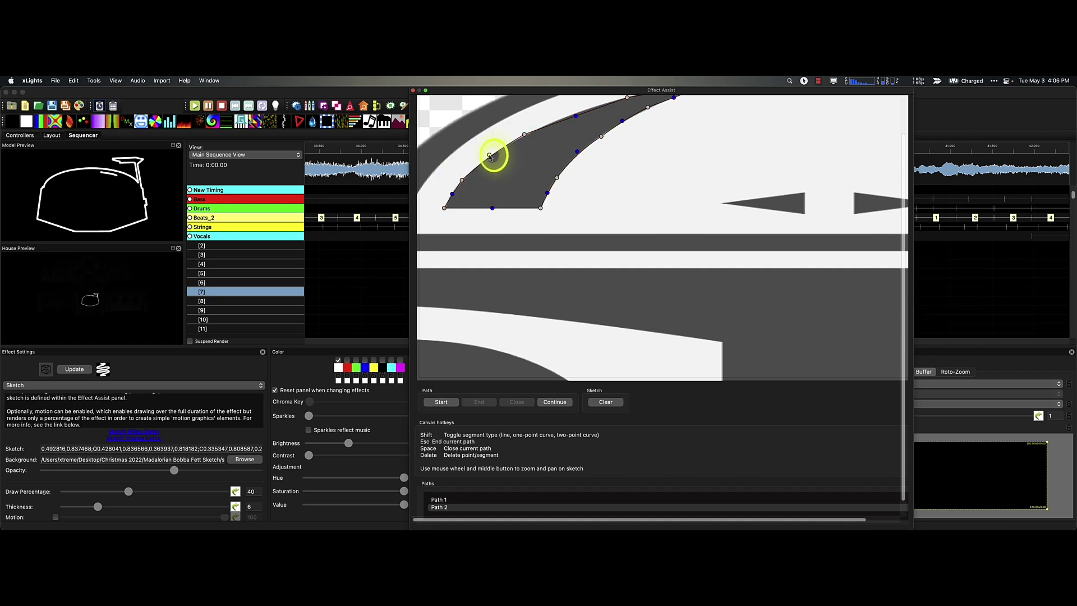
left_click(524, 135)
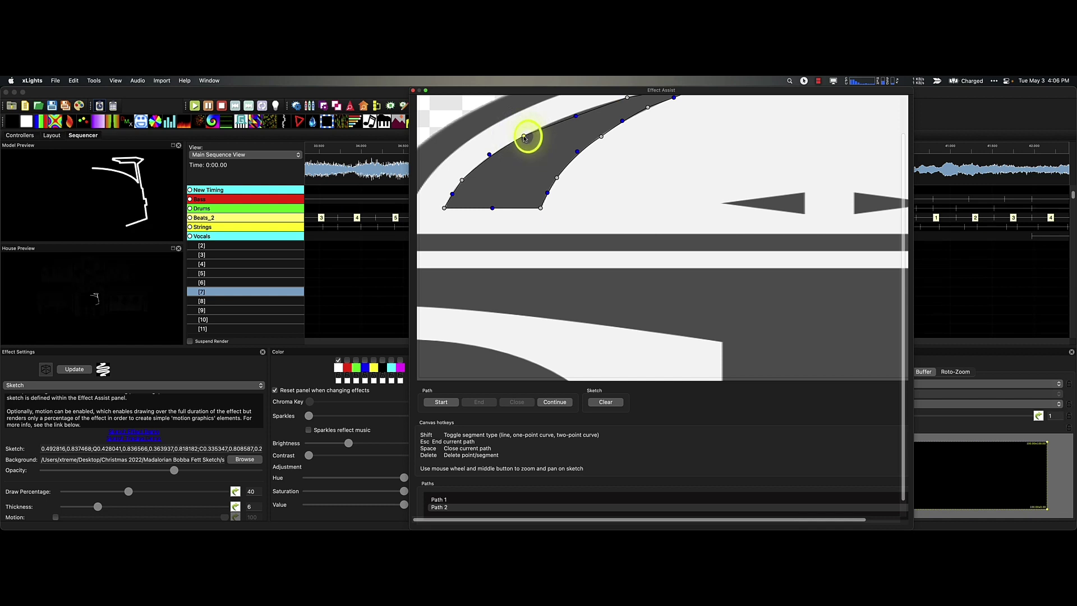
left_click(576, 115)
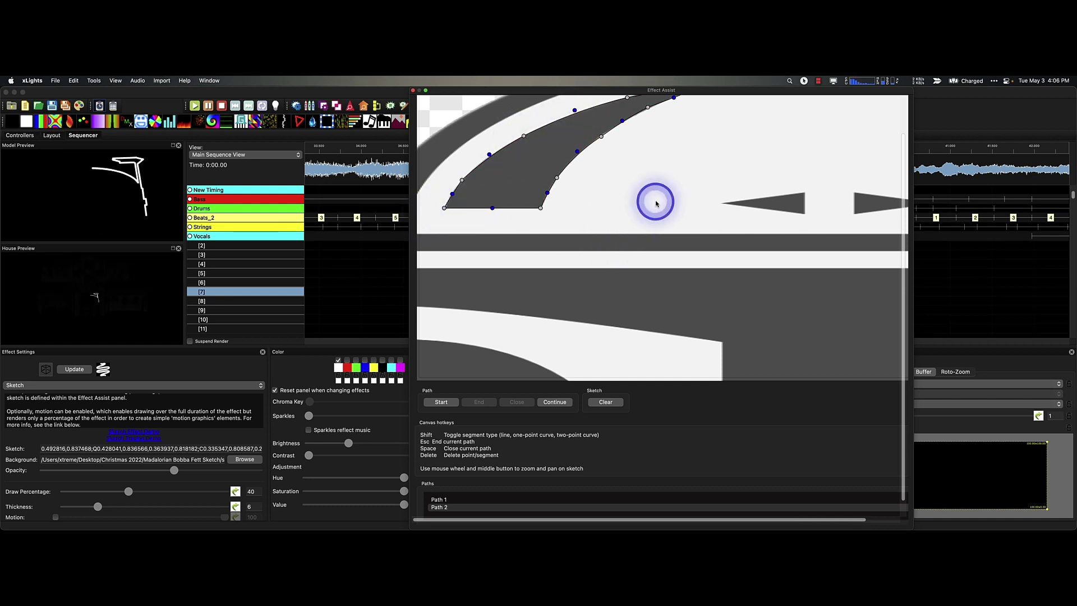
Fine-tune the stripe's tip point and the nearby points and handles on its upper and inner edges
mouse_move(676, 208)
left_mouse_down()
mouse_move(659, 264)
mouse_move(609, 228)
mouse_move(650, 291)
left_mouse_up()
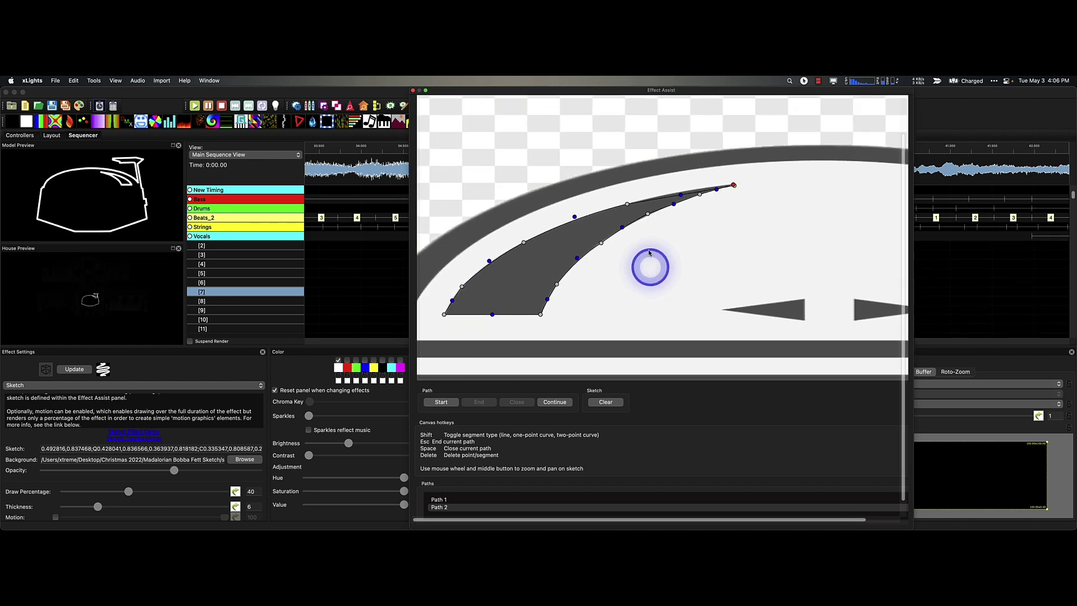
left_click(681, 197)
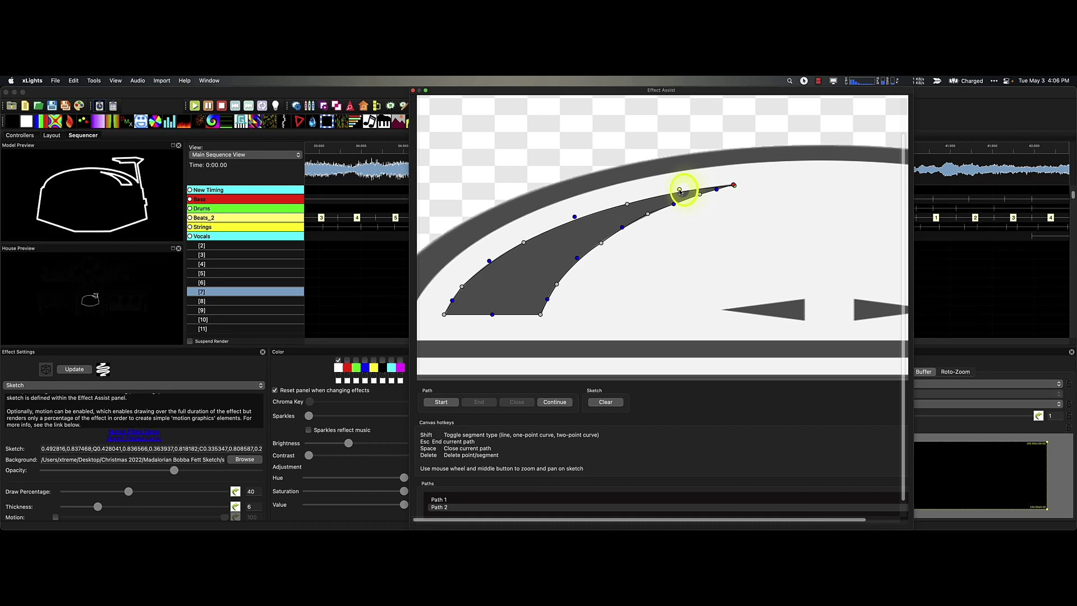
left_click_drag(681, 191, 733, 186)
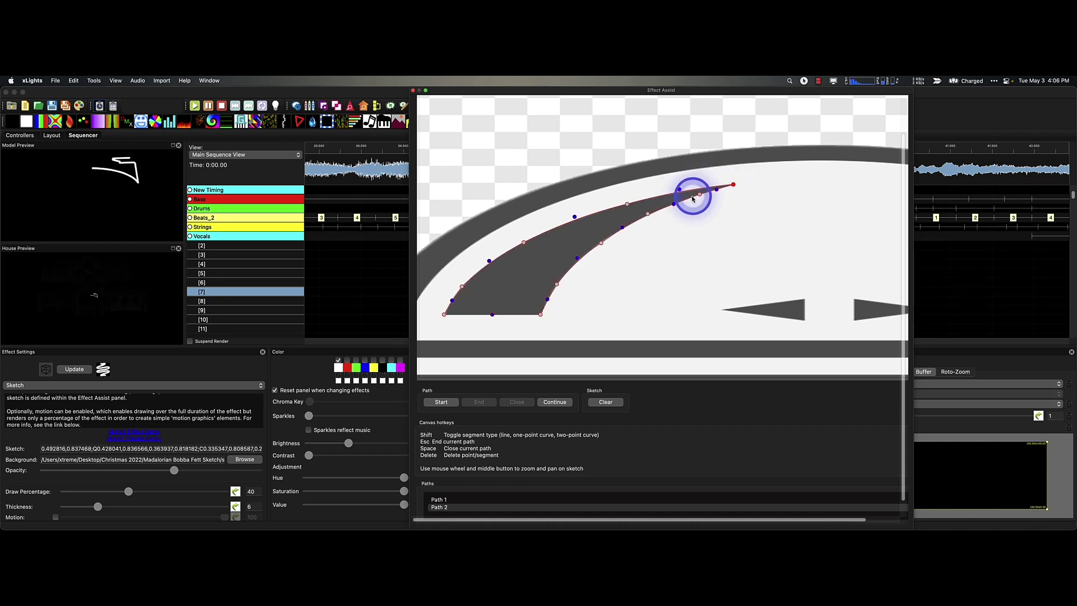
left_click_drag(639, 218, 651, 216)
left_click(674, 205)
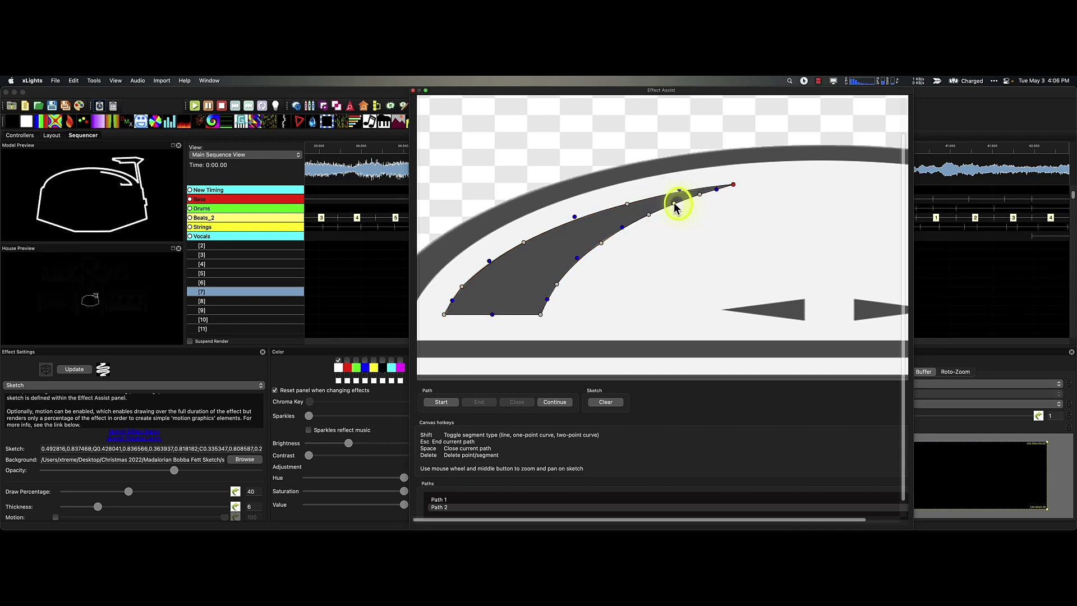
left_click(622, 227)
left_click(601, 243)
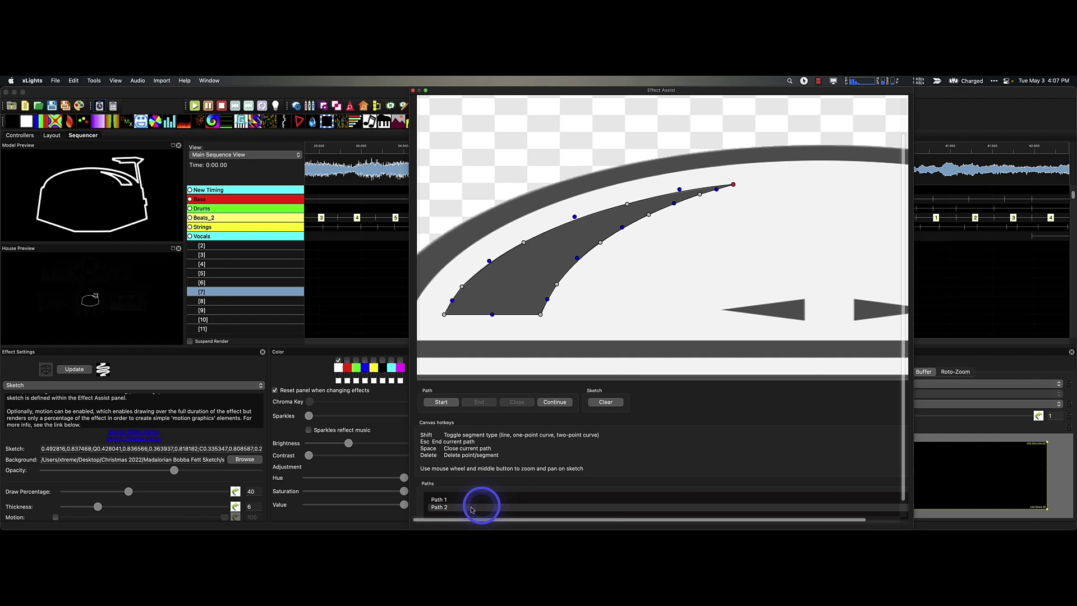
Dock the Effect Assist window above the Model Preview and bring the Matrix 1 layers into view in the sequencer
scroll(714, 281, "down", 5)
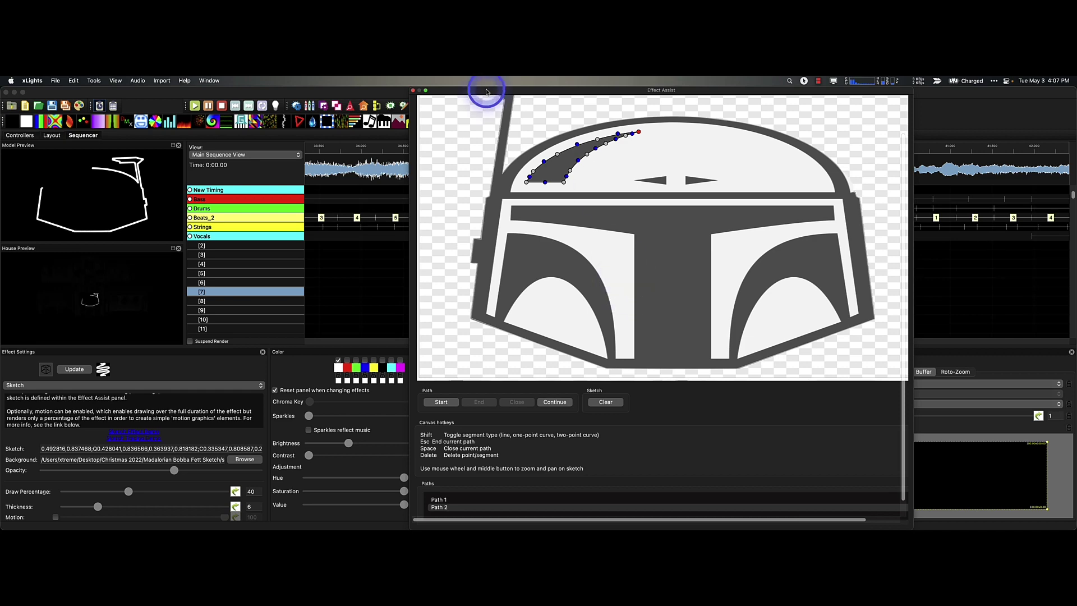
left_click_drag(486, 92, 114, 177)
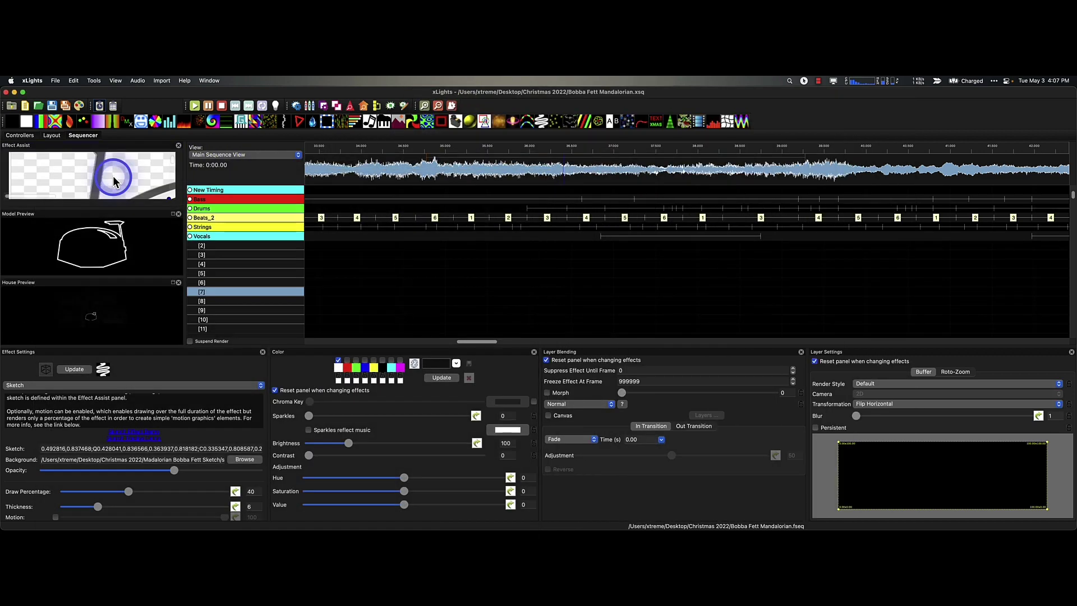
scroll(576, 271, "down", 10)
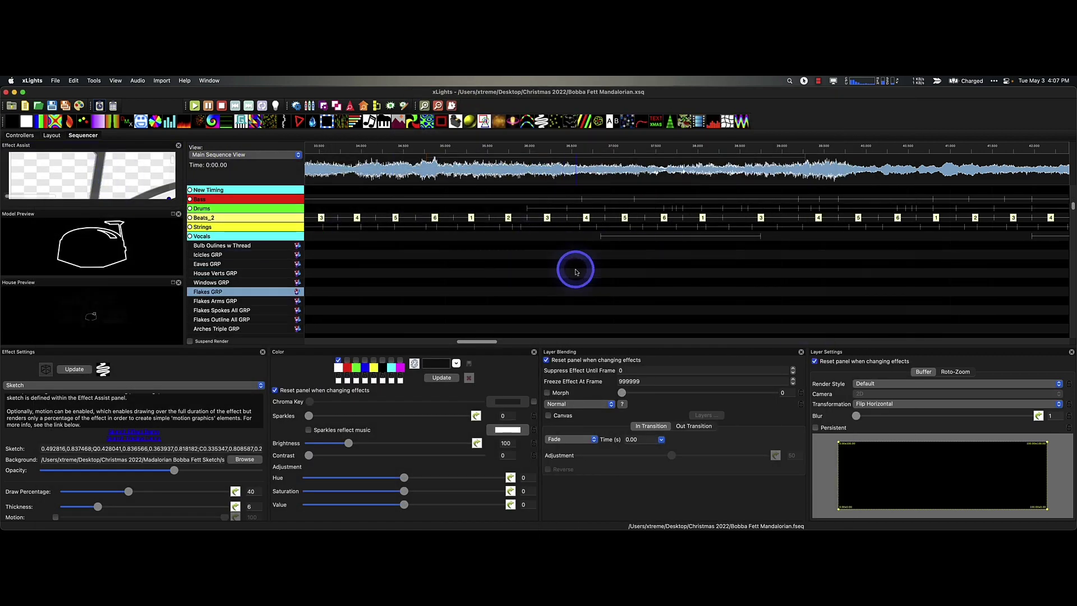
scroll(576, 271, "up", 16)
scroll(575, 271, "down", 1)
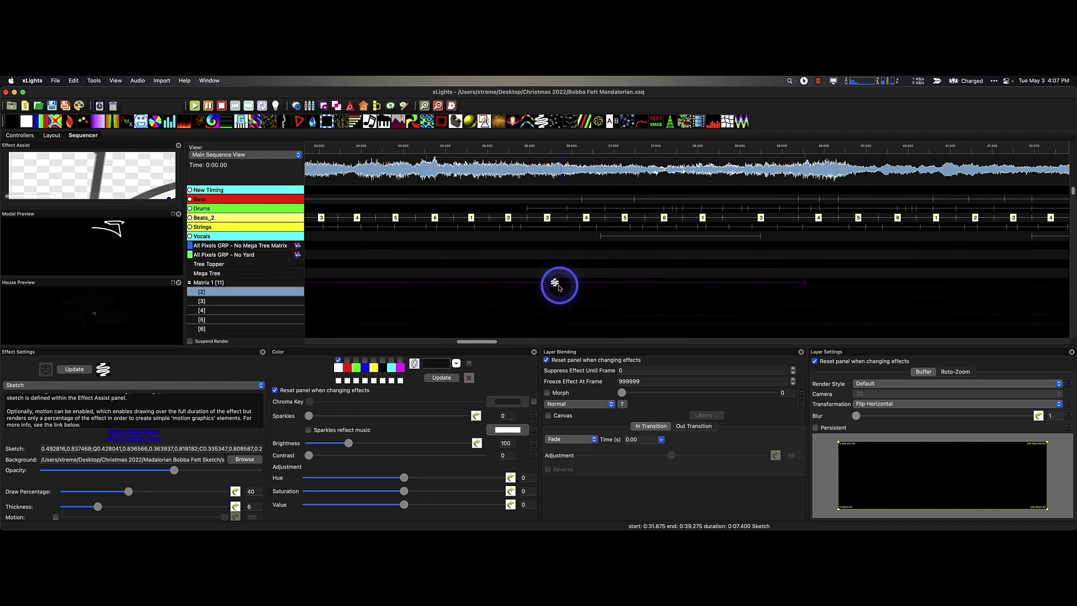
Select the Sketch effect on Matrix 1's first layer and review how it draws in the Model Preview
left_click(556, 284)
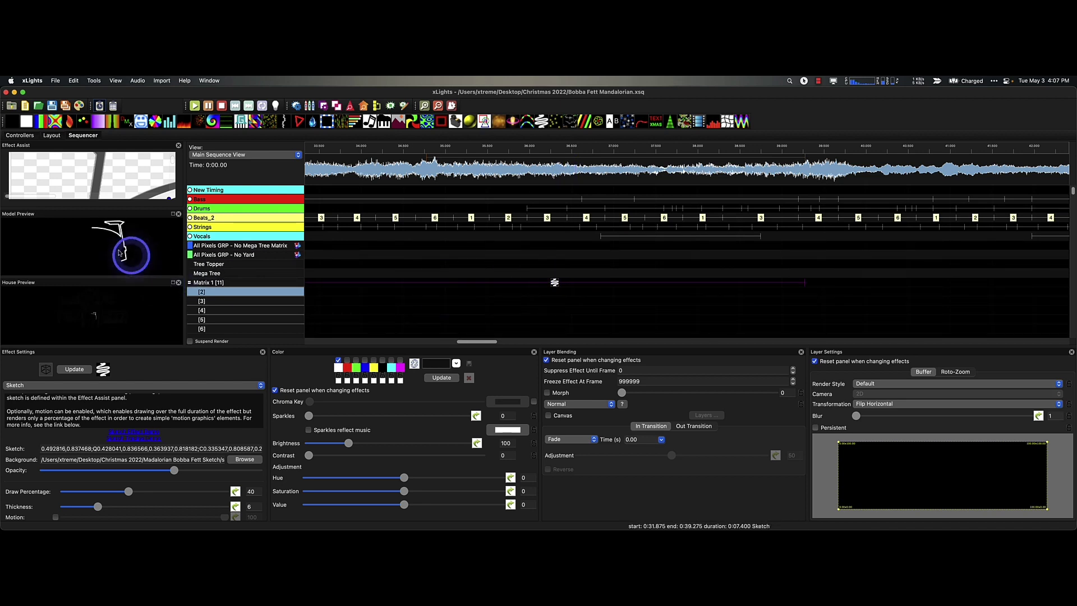
mouse_move(130, 248)
left_mouse_down()
mouse_move(157, 245)
mouse_move(116, 230)
mouse_move(137, 235)
left_mouse_up()
left_click(369, 281)
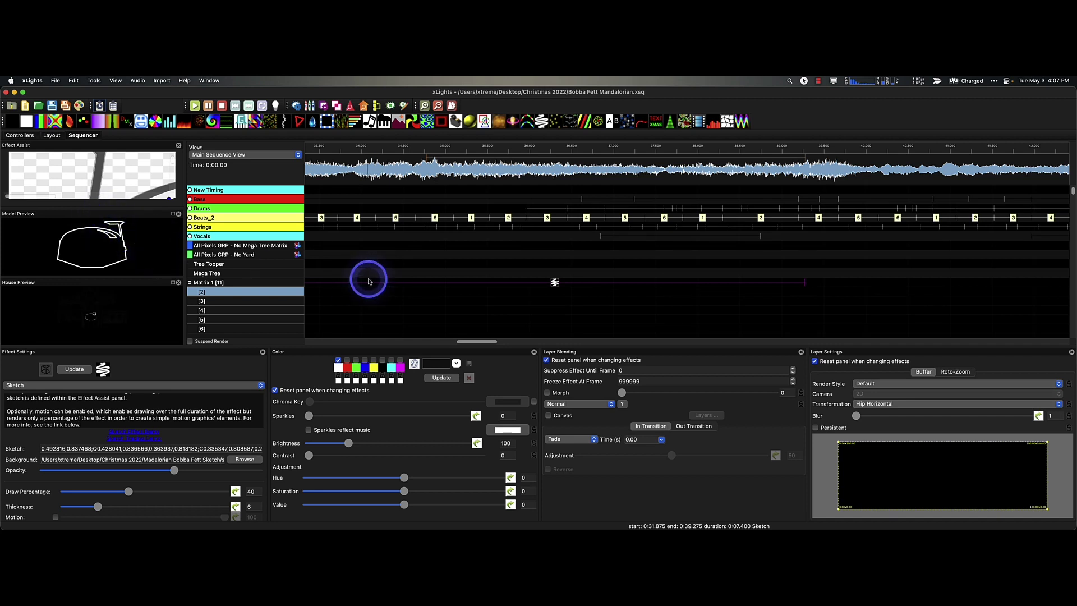
left_click(555, 283)
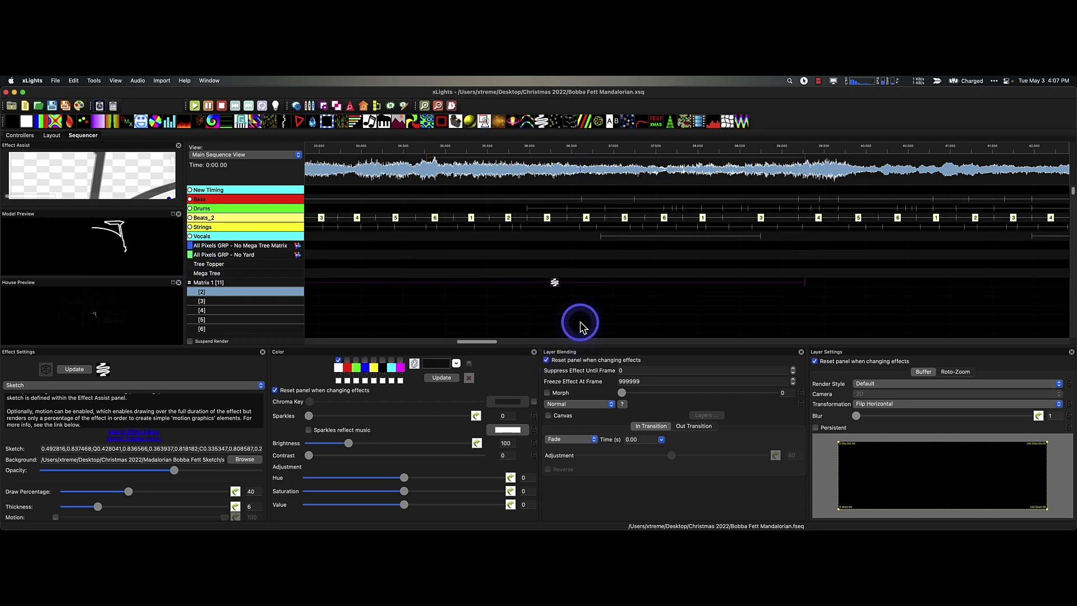
left_click(554, 284)
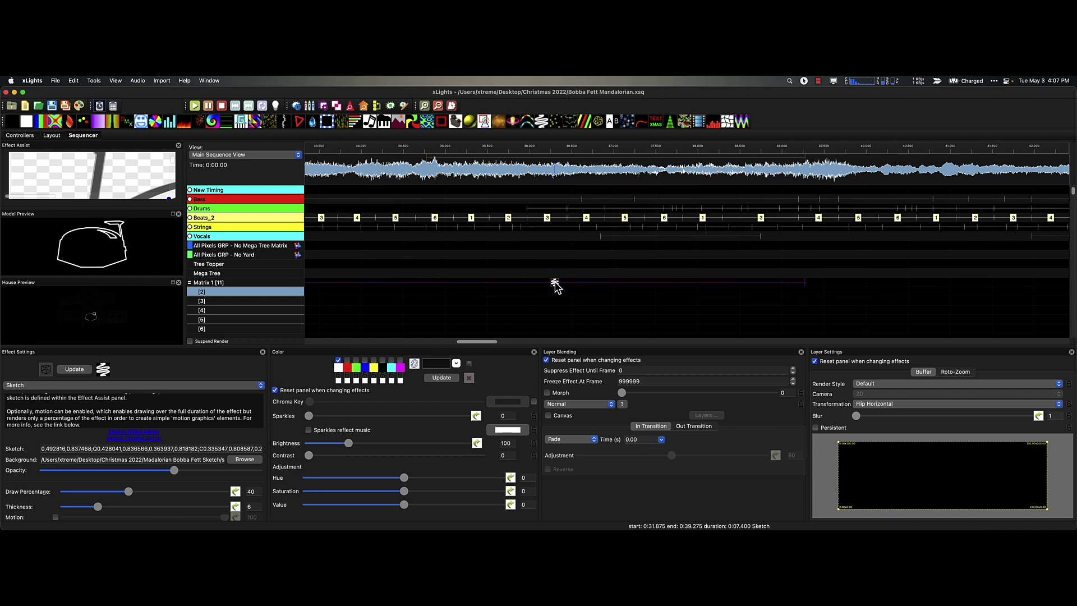
Copy the Sketch effect from Matrix 1's first layer to layer [2] and align the copy with the original in time
left_click(485, 346)
left_click_drag(484, 344, 470, 344)
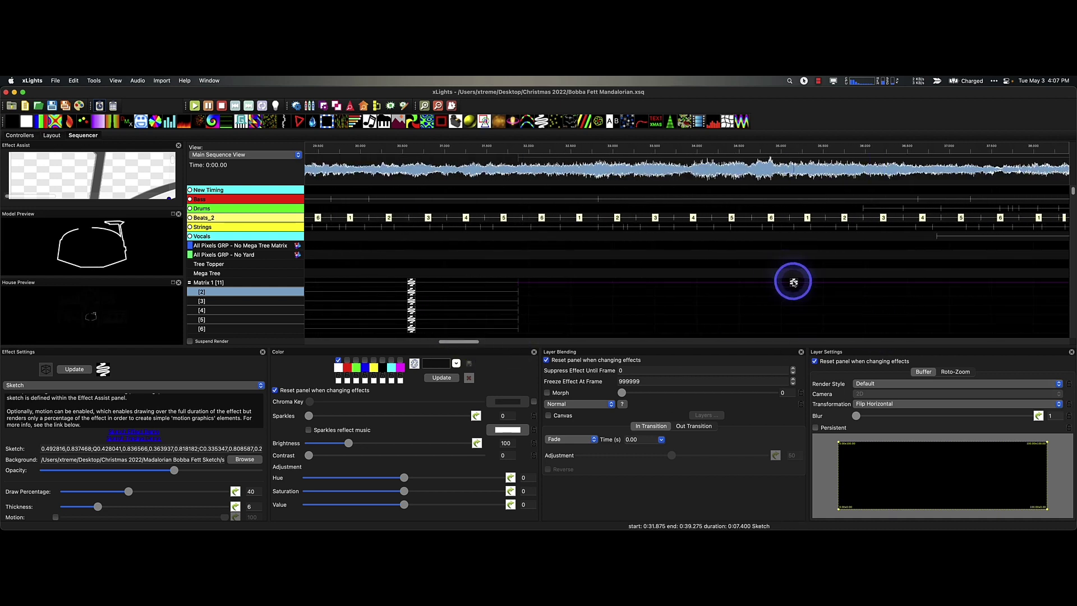
left_click(793, 282)
left_click(561, 292)
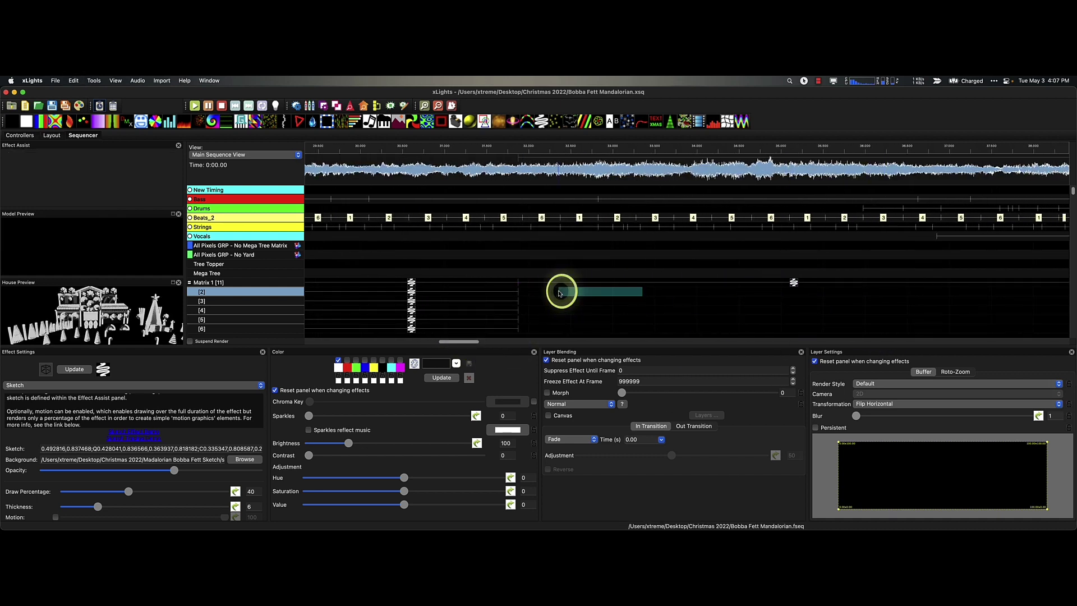
key("super+v")
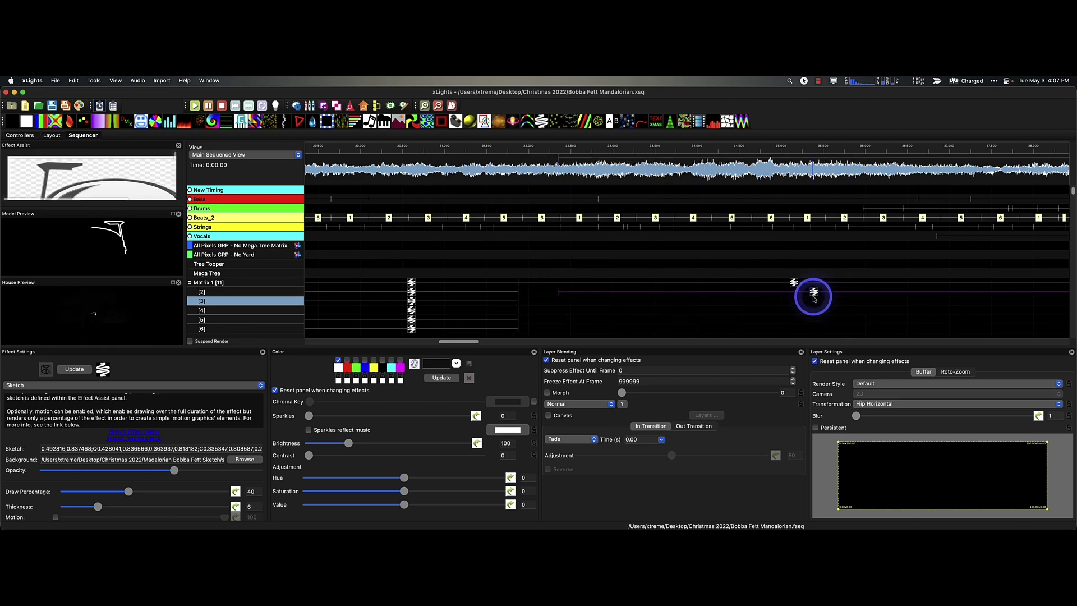
left_click_drag(813, 292, 766, 294)
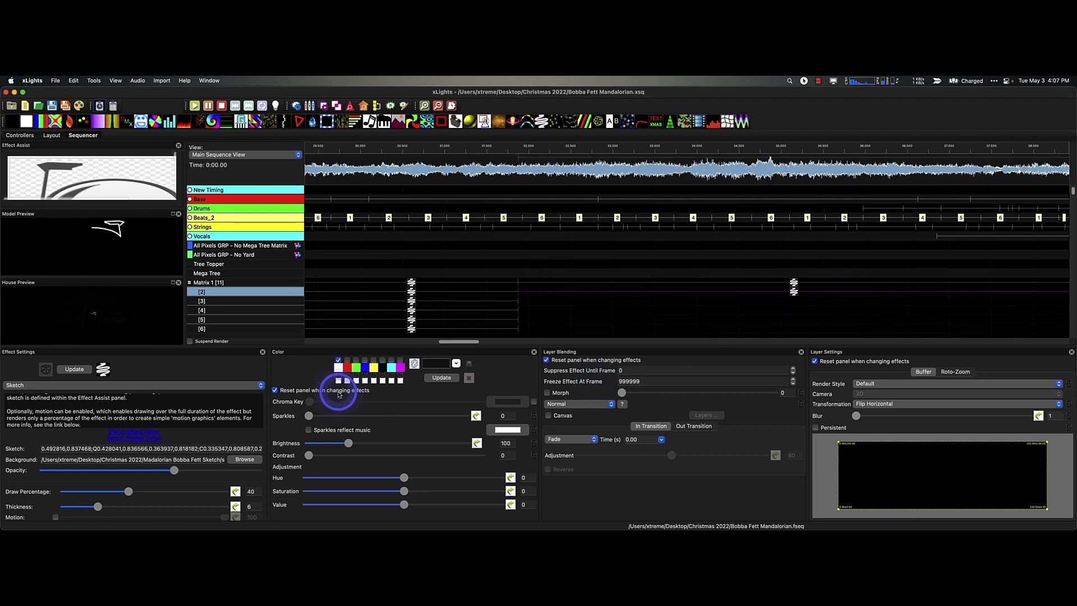
Undock the Effect Assist window and position it so that the copied effect's path list is accessible
left_click_drag(93, 147, 527, 161)
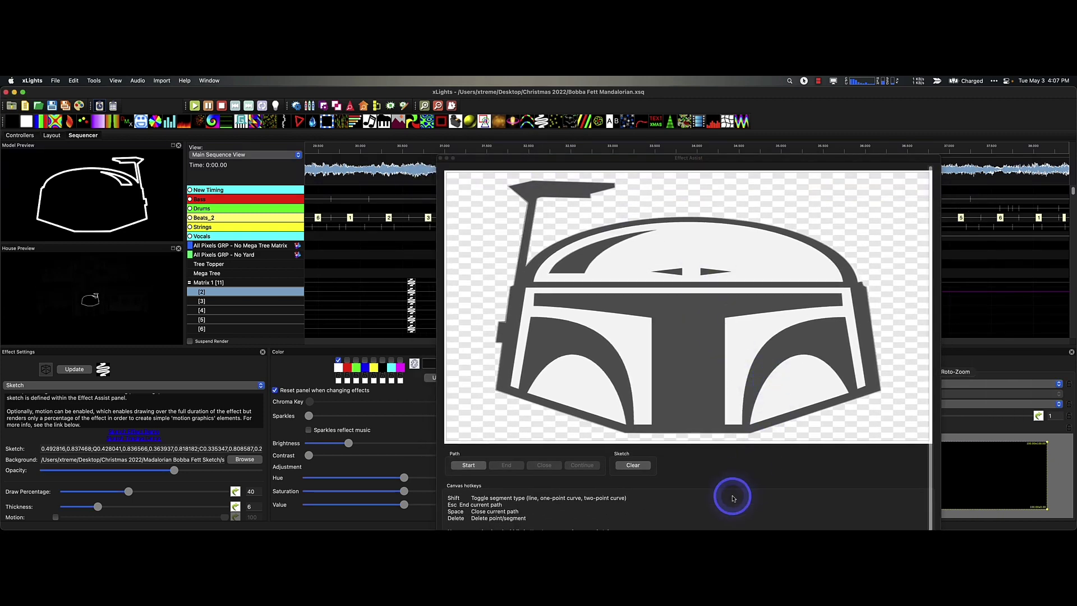
scroll(734, 496, "down", 2)
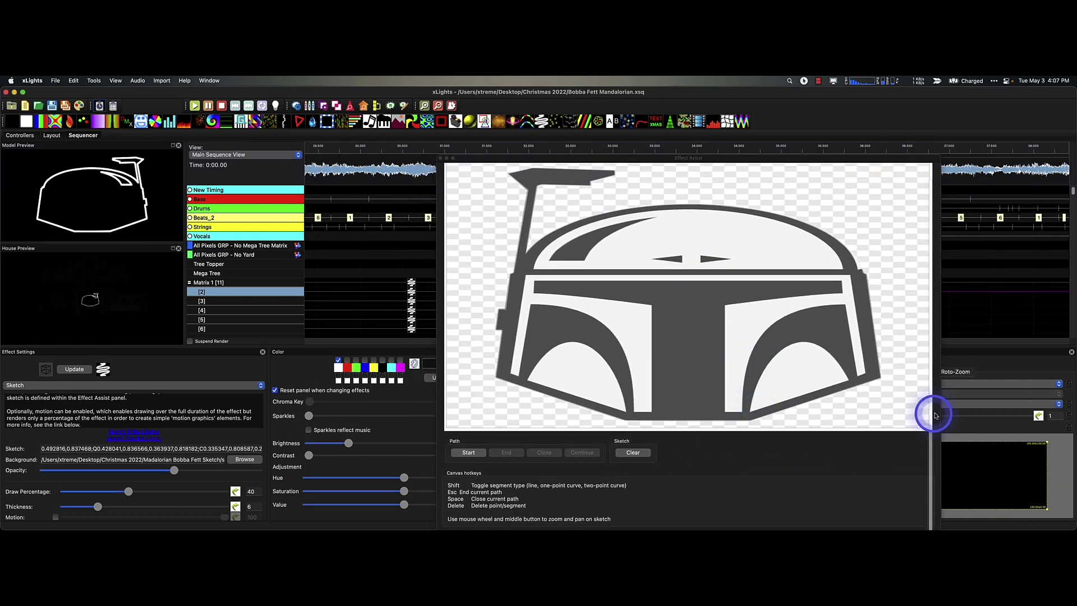
left_click(923, 439)
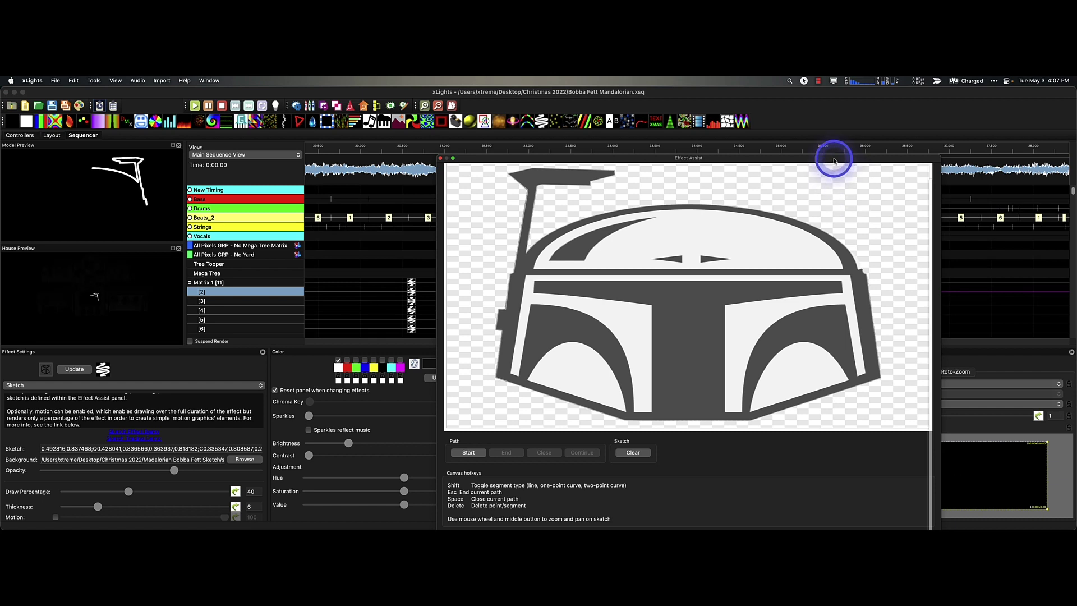
left_click_drag(834, 159, 818, 99)
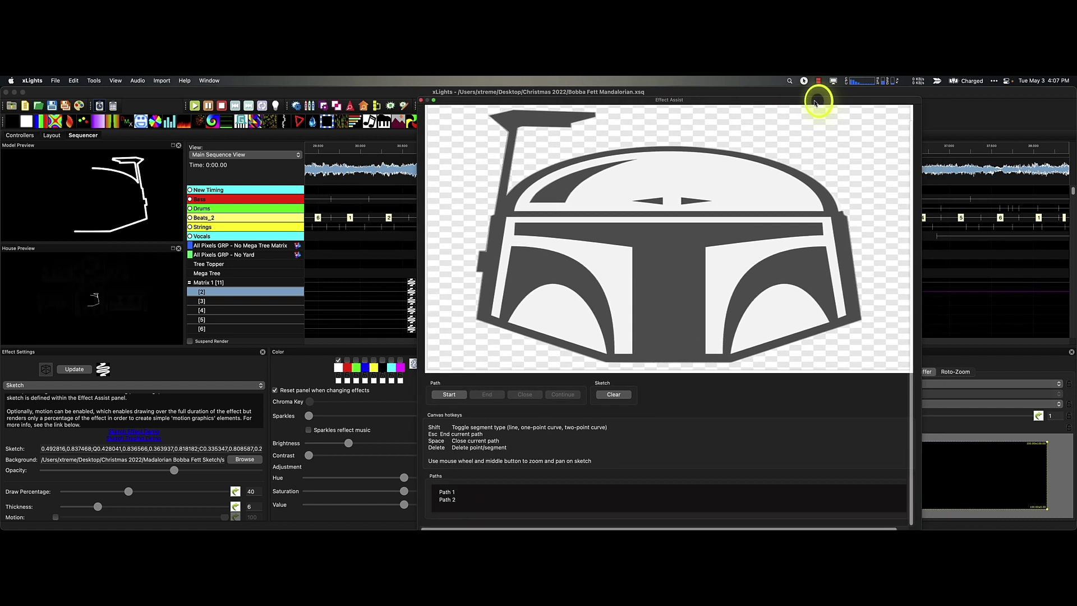
Delete Path 1, the helmet outline, from the layer [2] Sketch effect and select the remaining stripe path
left_click(449, 494)
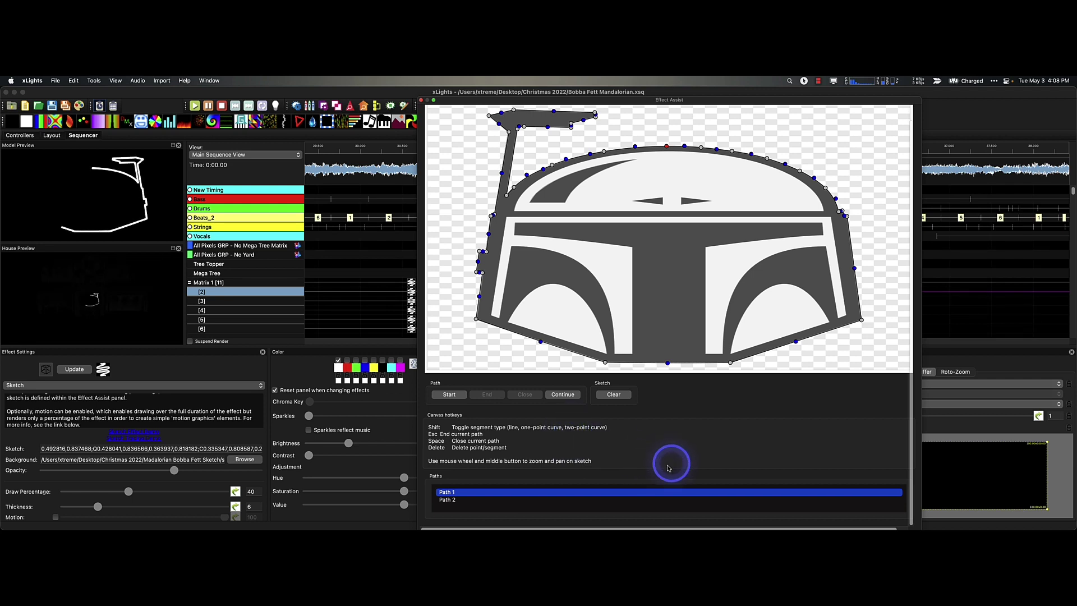
right_click(454, 495)
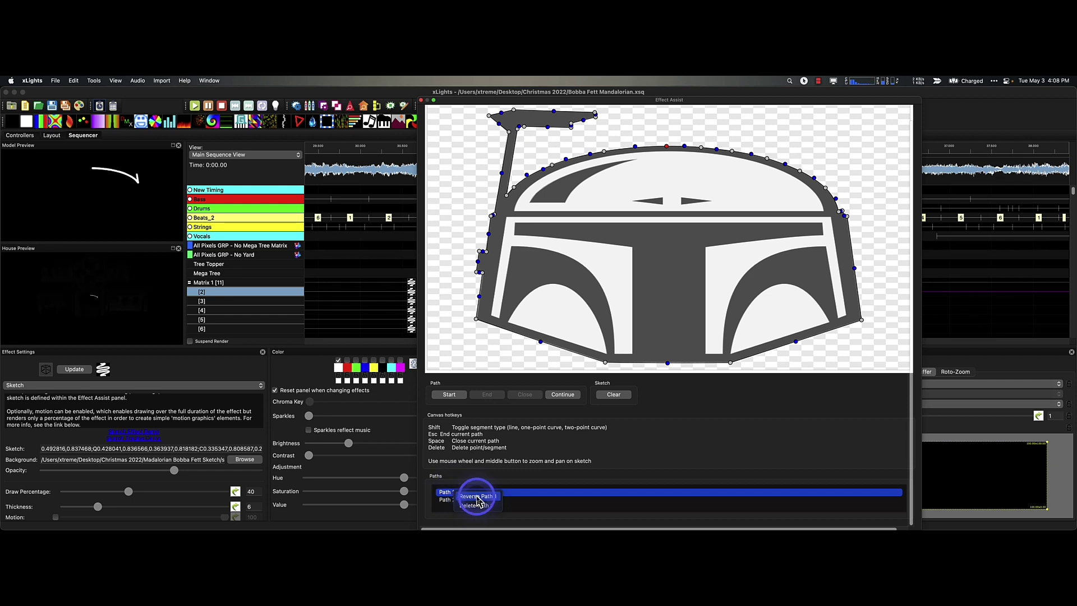
left_click(475, 505)
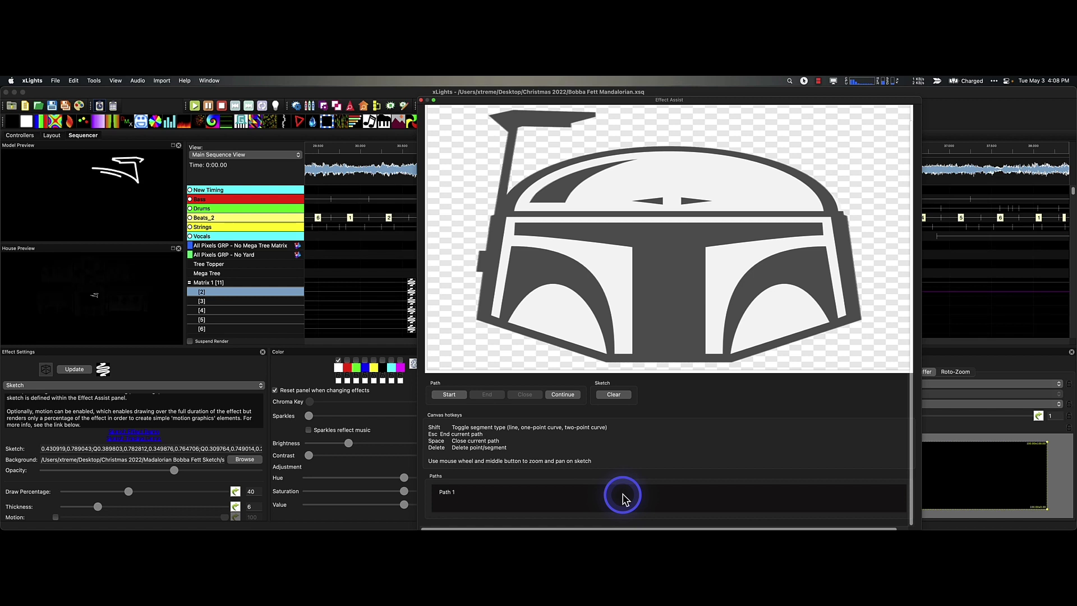
left_click(446, 493)
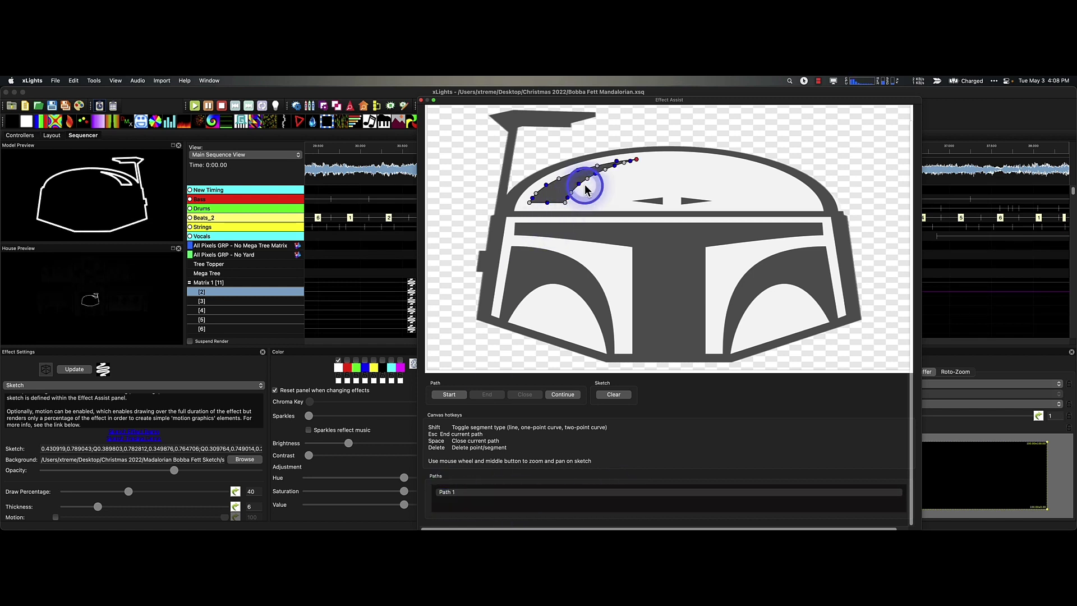
Dock the Effect Assist window above the Model Preview again and select the original Sketch effect on Matrix 1's first layer
left_click_drag(483, 101, 313, 168)
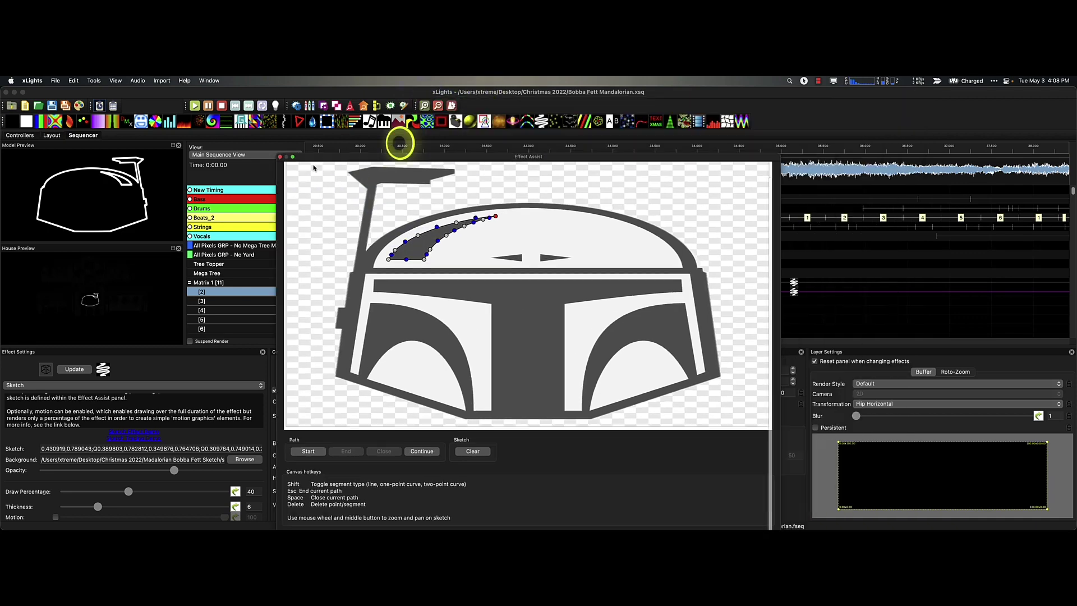
left_click_drag(400, 144, 96, 168)
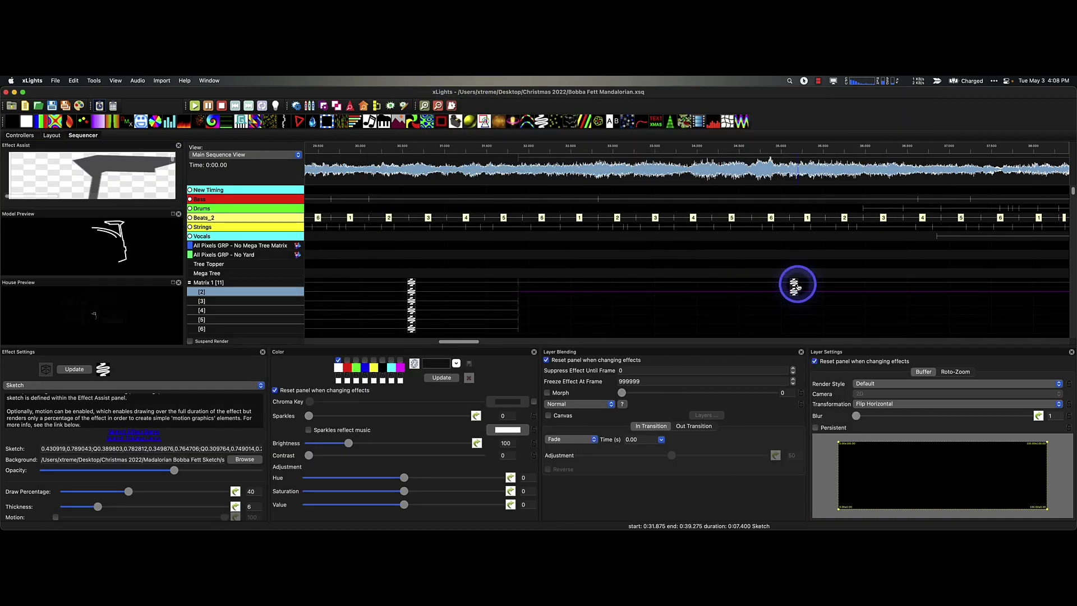
left_click(796, 285)
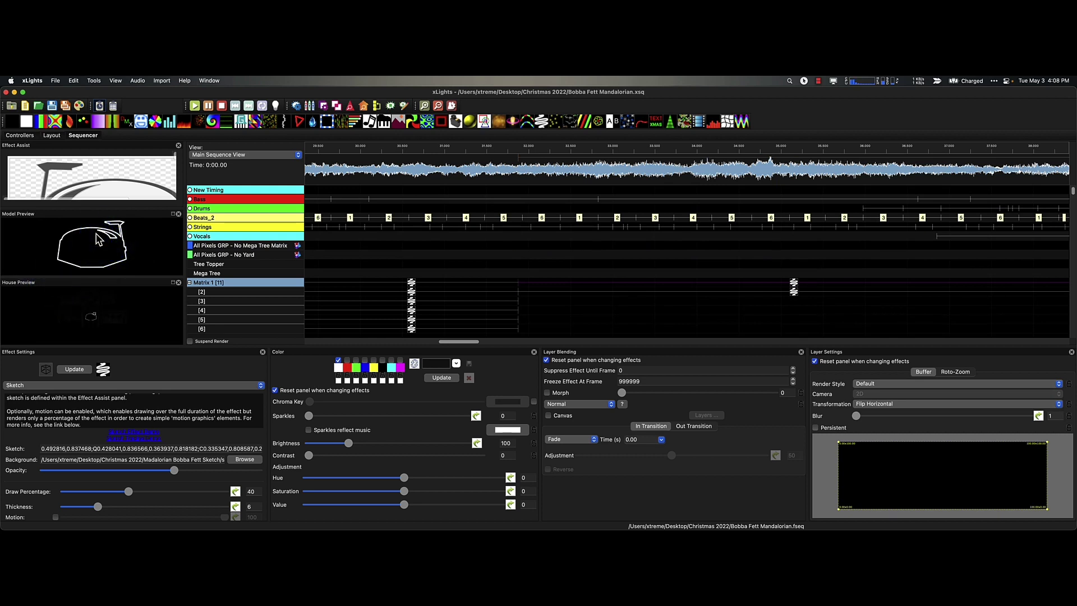
Undock the Effect Assist window for the Sketch effect on Matrix 1's first layer and position it so that both paths are accessible
left_click(796, 288)
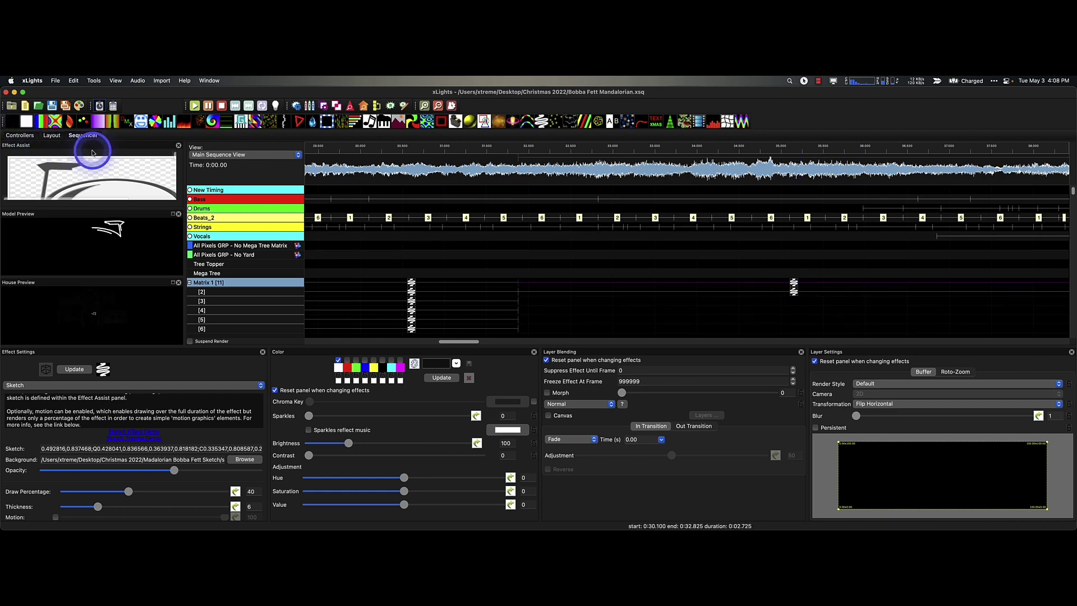
mouse_move(92, 151)
left_mouse_down()
mouse_move(630, 234)
mouse_move(534, 175)
left_mouse_up()
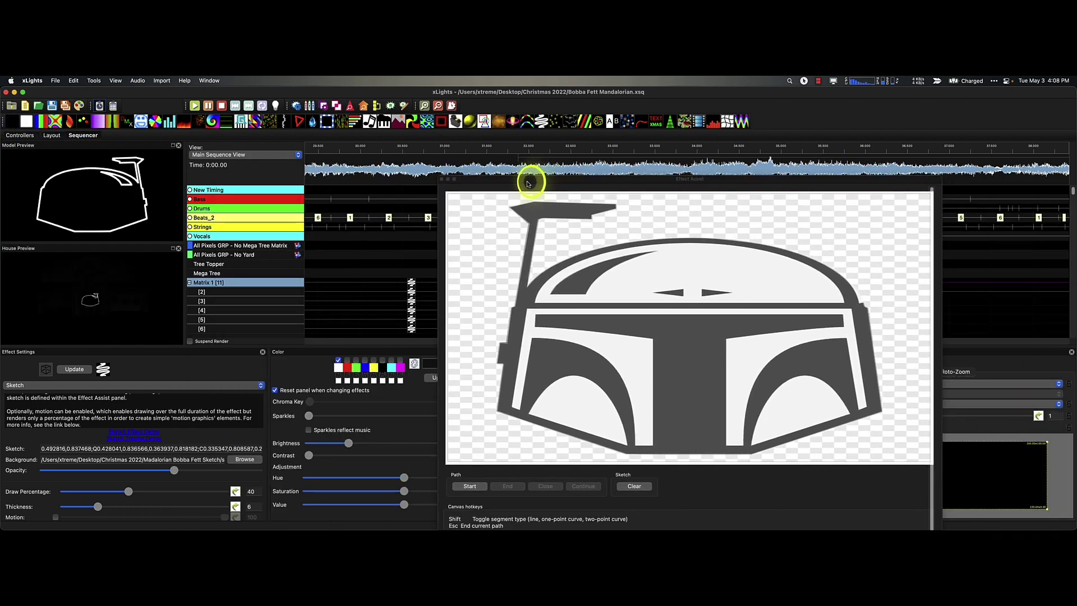
left_click(521, 284)
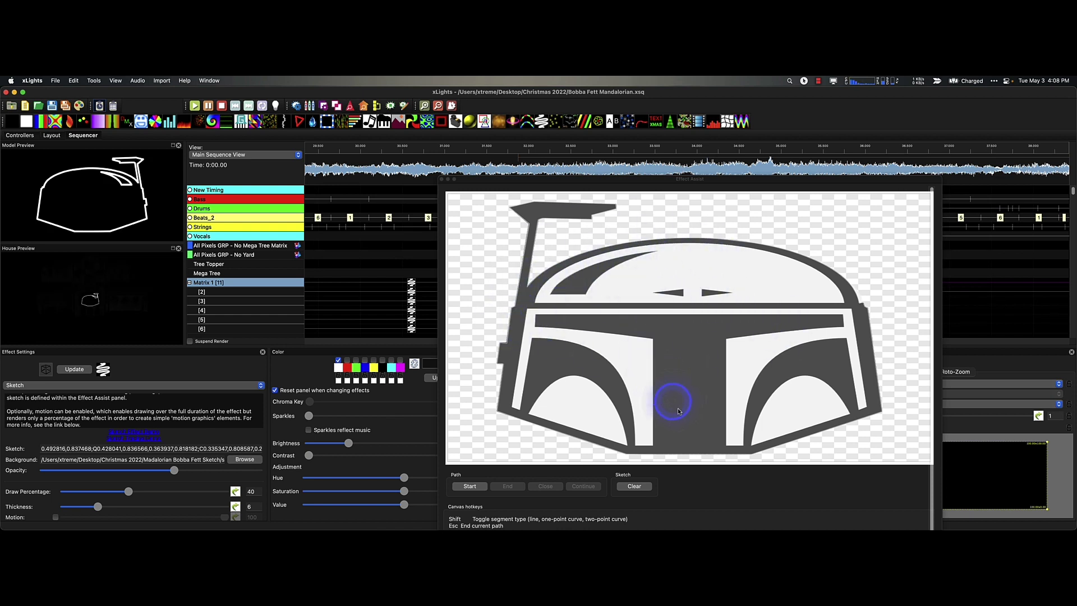
scroll(717, 471, "down", 2)
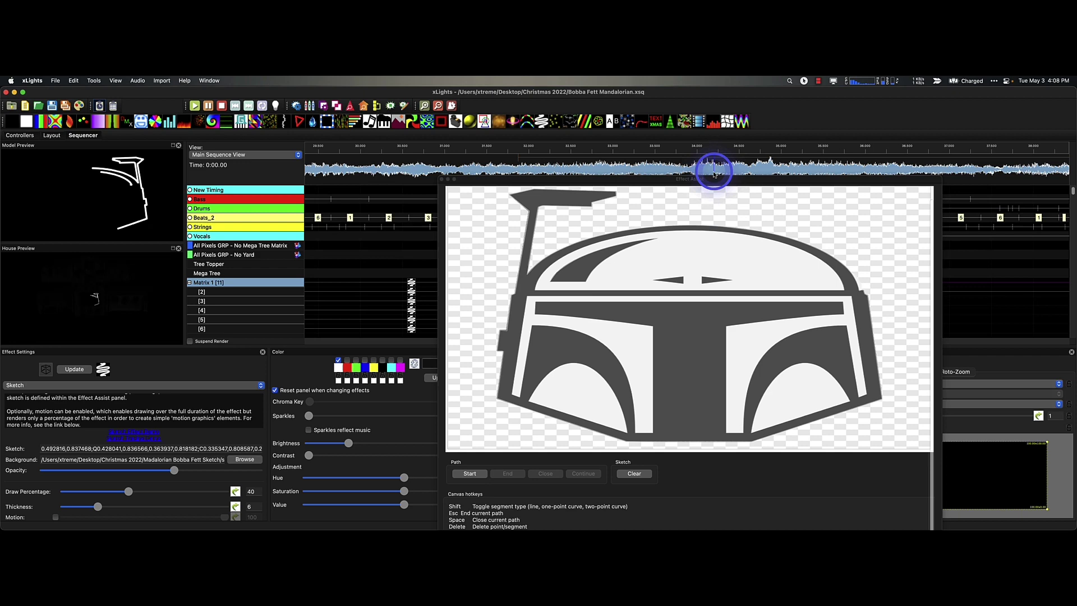
left_click_drag(579, 177, 545, 115)
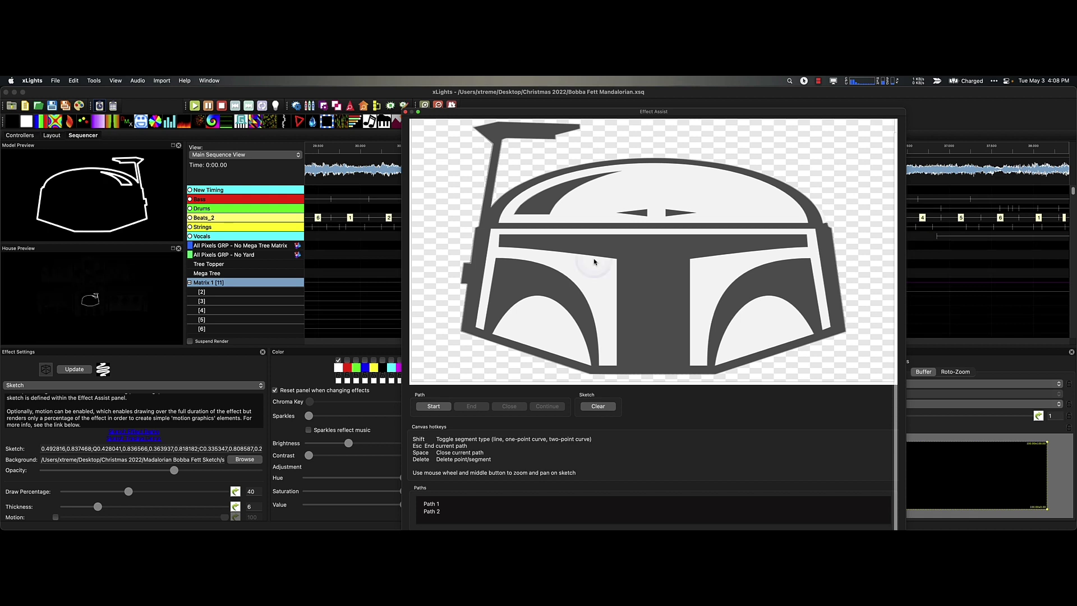
Select Path 2, the helmet stripe, in the first layer's Sketch effect, and return the Effect Assist window to its dock above the Model Preview
left_click(435, 512)
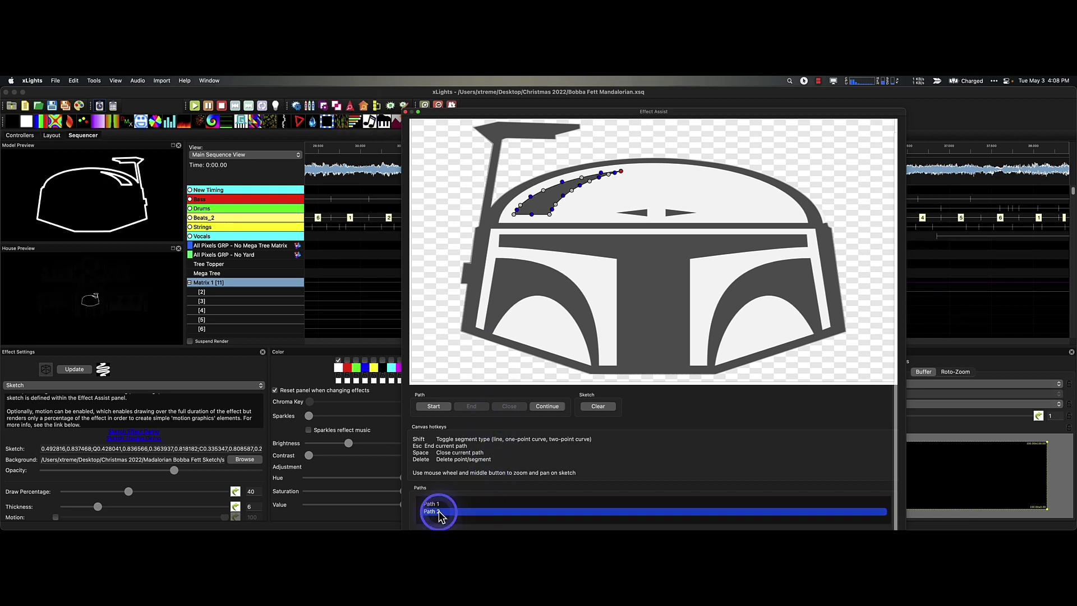
left_click(439, 512)
left_click(440, 514)
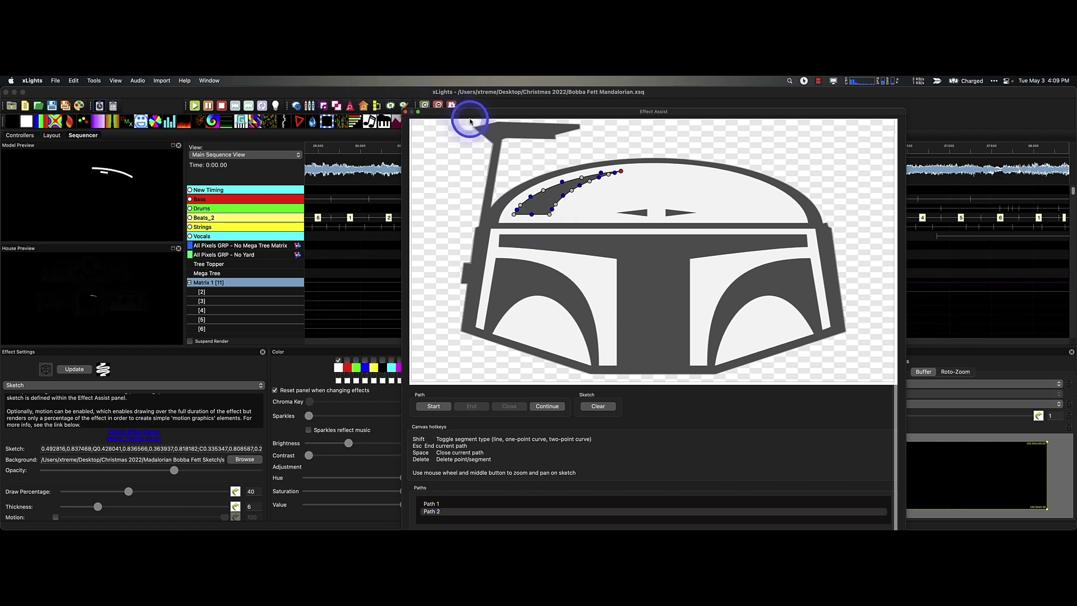
left_click_drag(470, 117, 91, 174)
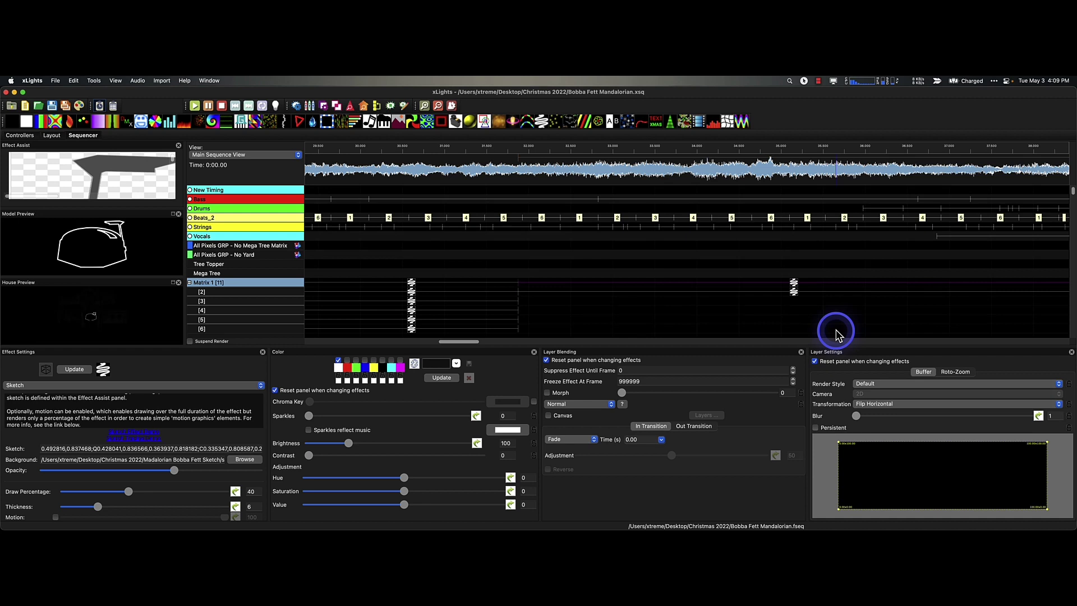
Set the Thickness of the Sketch effect on Matrix 1's first layer to 4
left_click(793, 293)
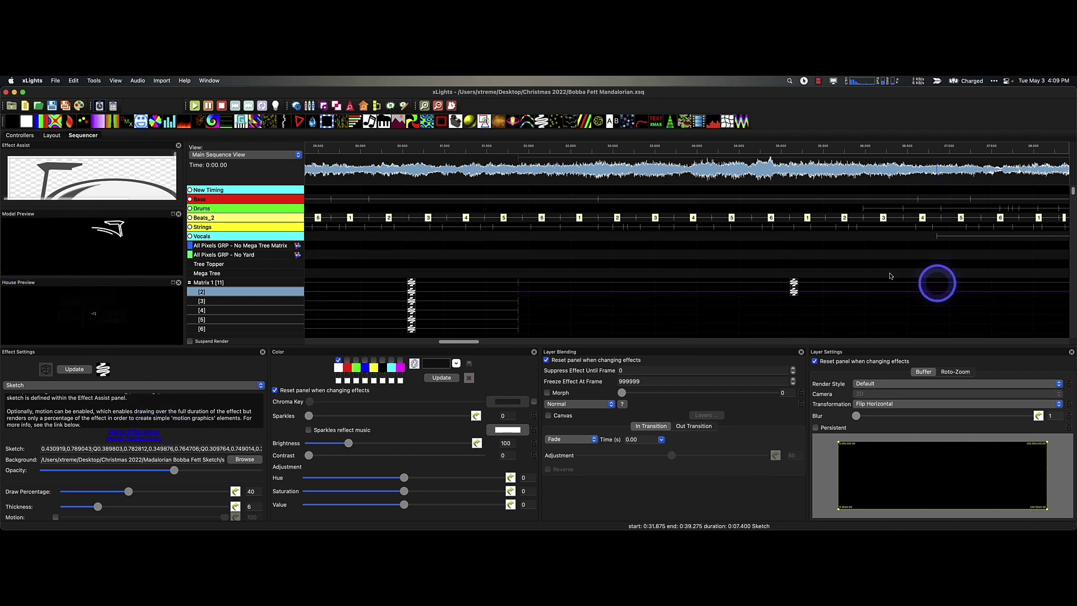
left_click(794, 284)
left_click(31, 506)
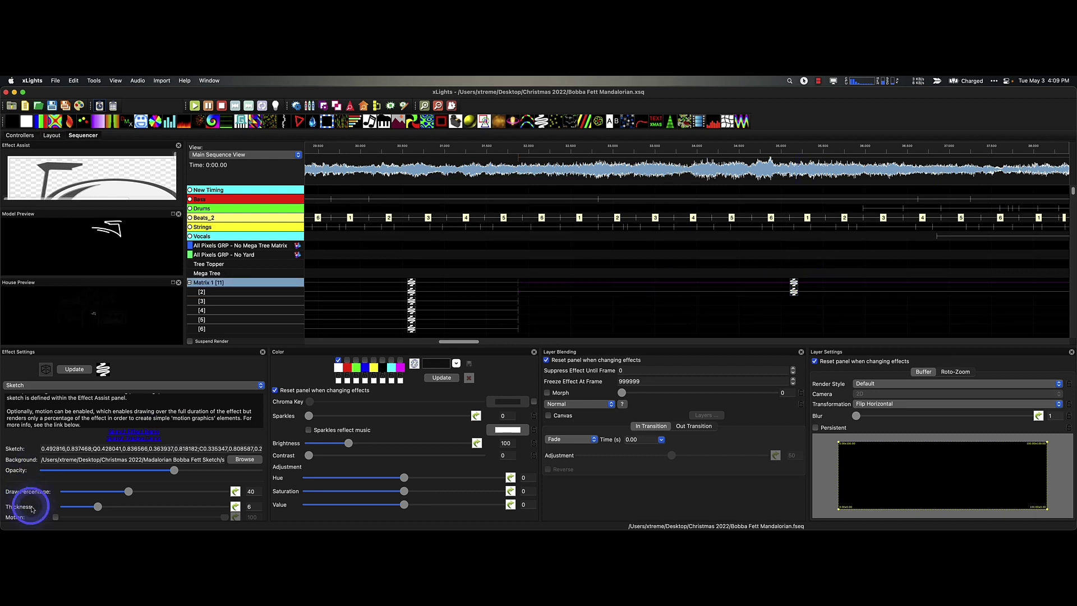
mouse_move(97, 507)
left_mouse_down()
mouse_move(229, 514)
mouse_move(88, 518)
left_mouse_up()
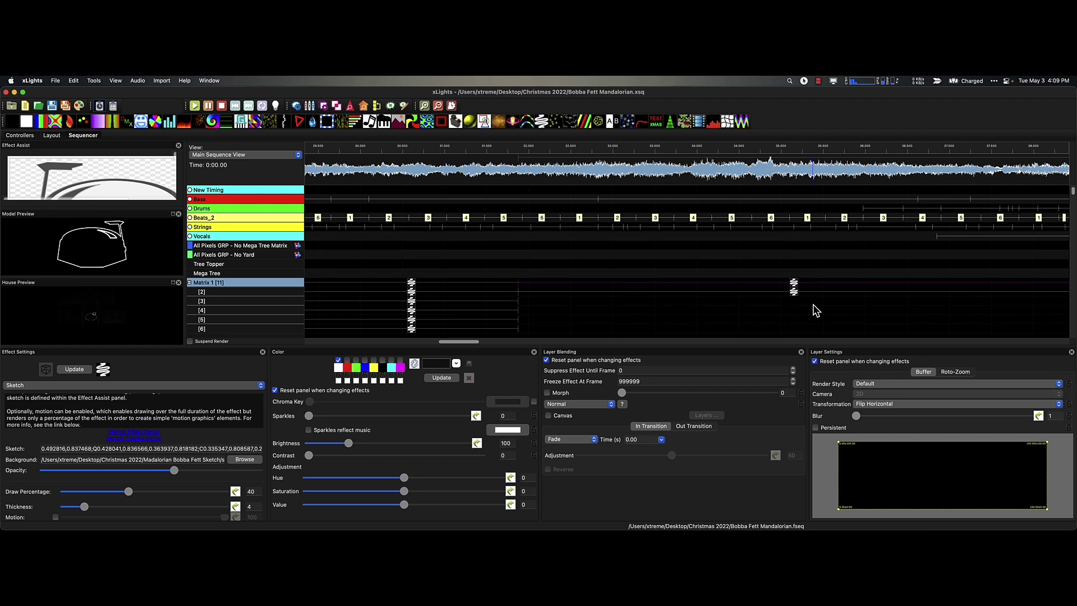
left_click(804, 297)
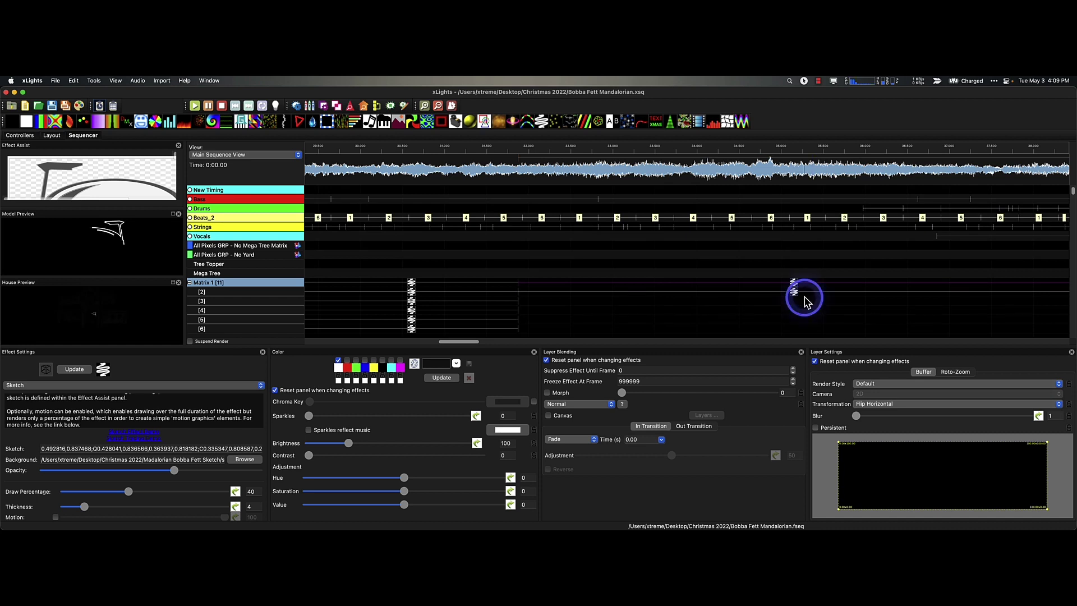